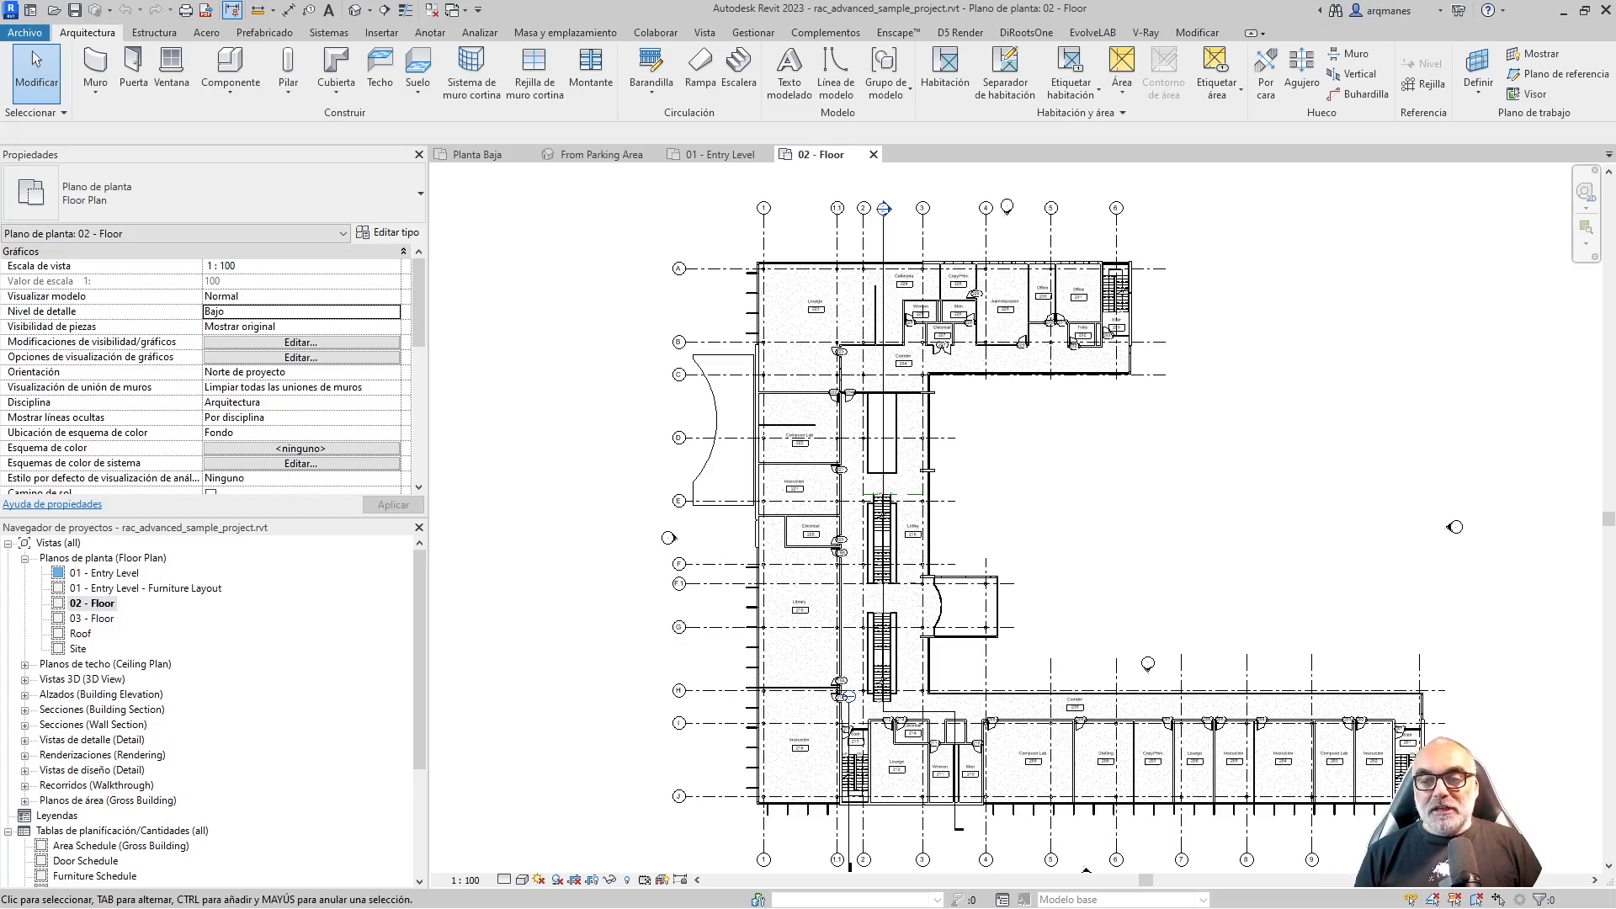
Create a rectangular detail callout around Stair 233 at grid 6 in the 02 - Floor plan
{"action": "scroll", "coordinate": [1144, 219], "scroll_direction": "up", "scroll_amount": 3}
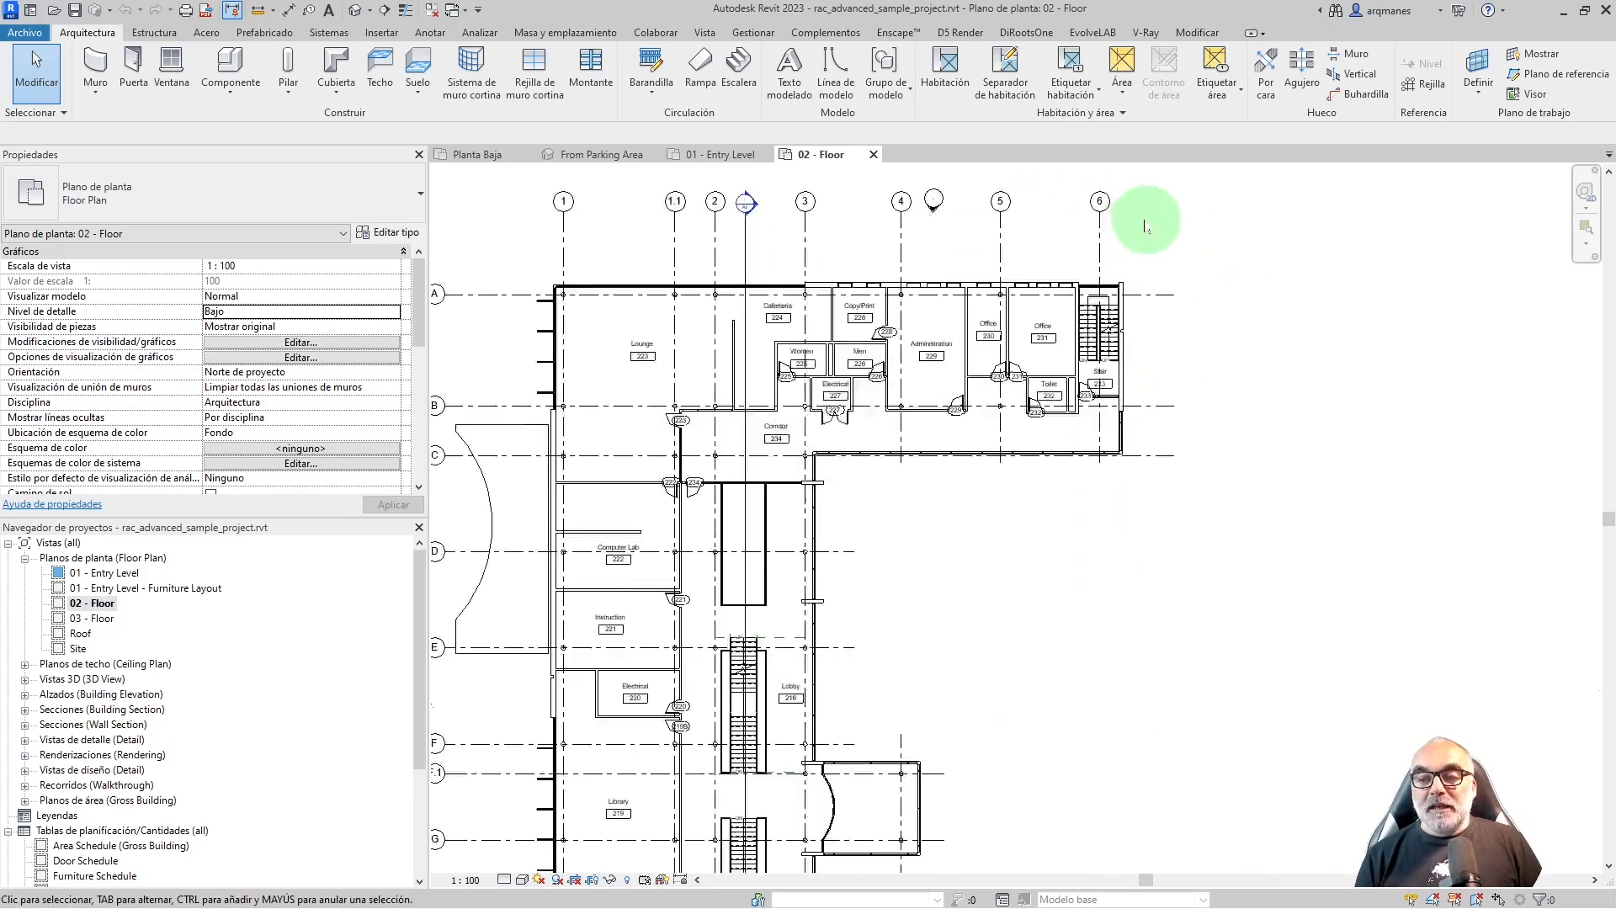
{"action": "scroll", "coordinate": [1065, 302], "scroll_direction": "up", "scroll_amount": 5}
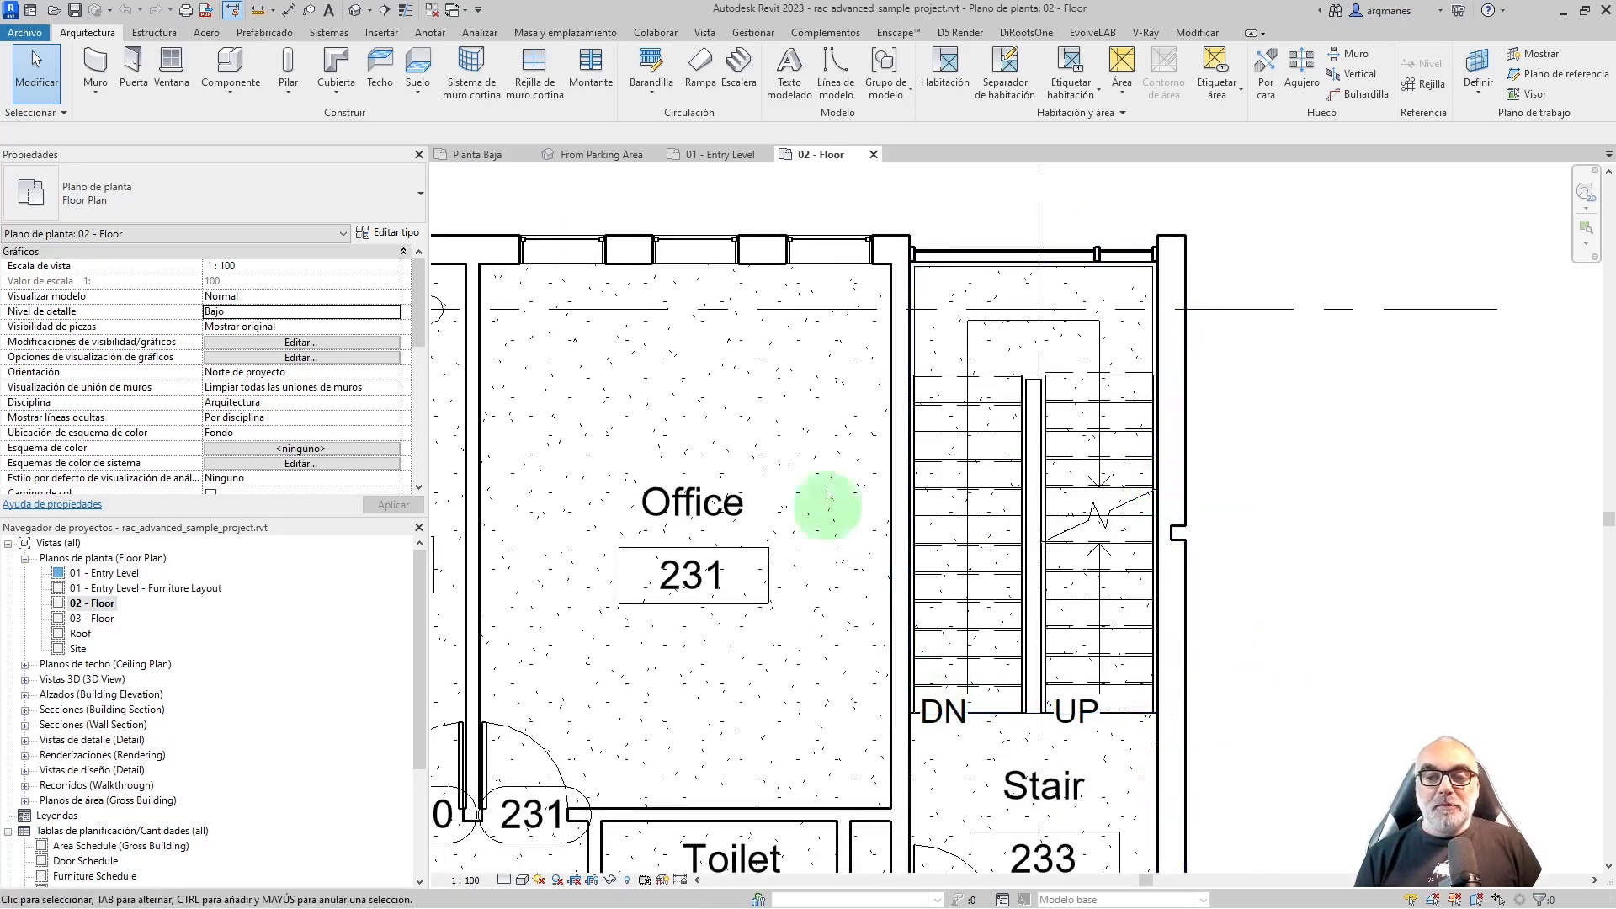
{"action": "scroll", "coordinate": [775, 475], "scroll_direction": "down", "scroll_amount": 4}
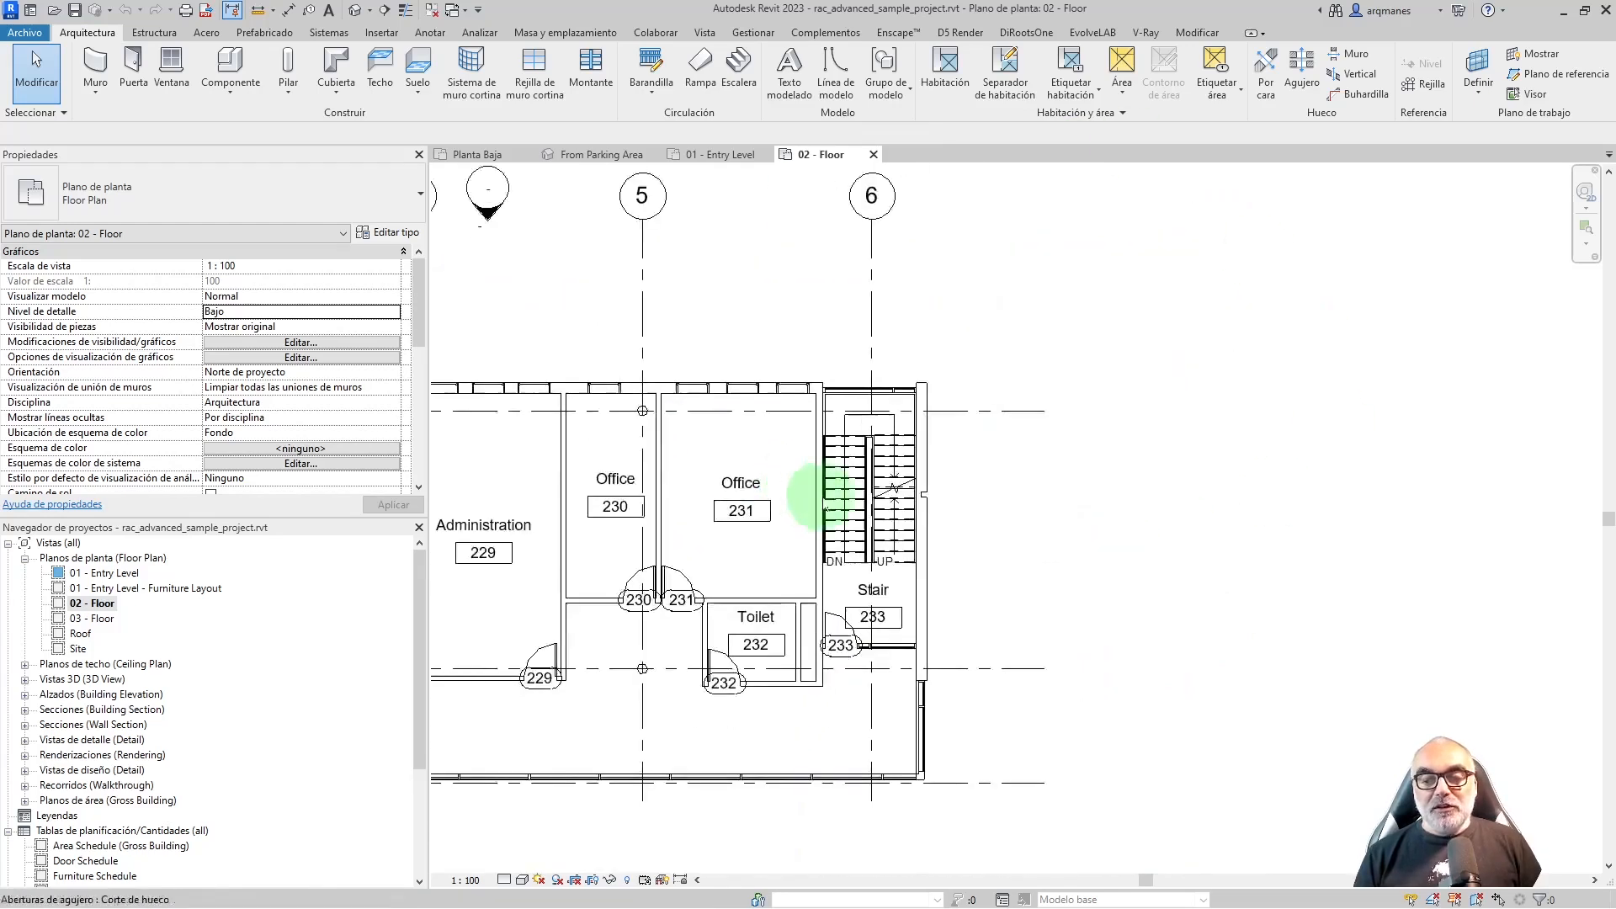
{"action": "scroll", "coordinate": [996, 499], "scroll_direction": "down", "scroll_amount": 1}
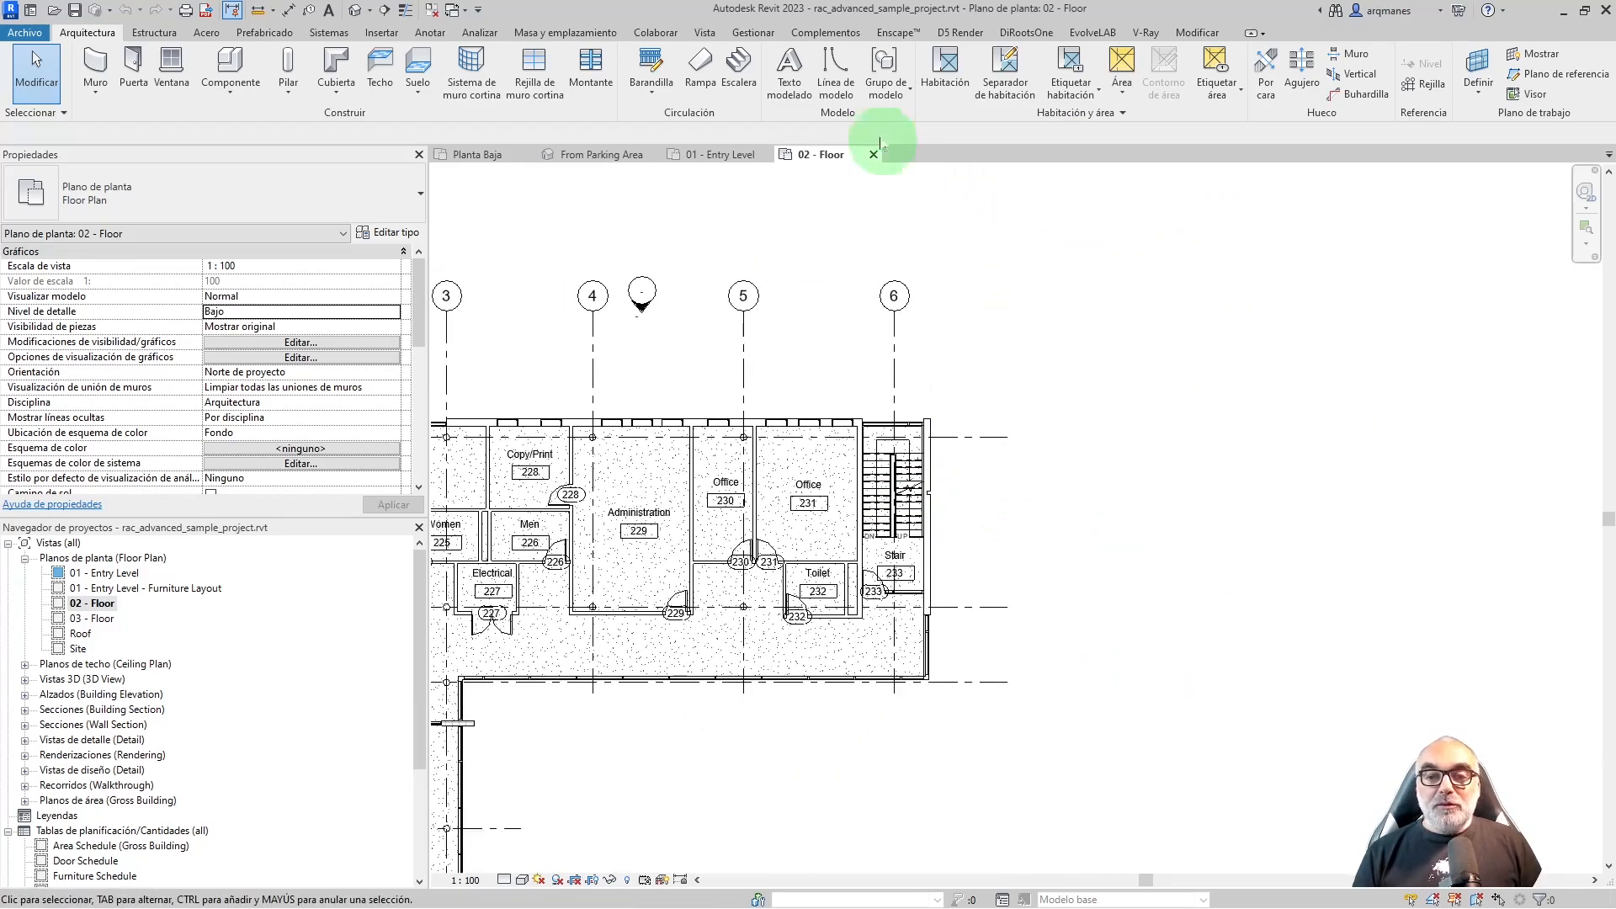
{"action": "left_click", "coordinate": [707, 33]}
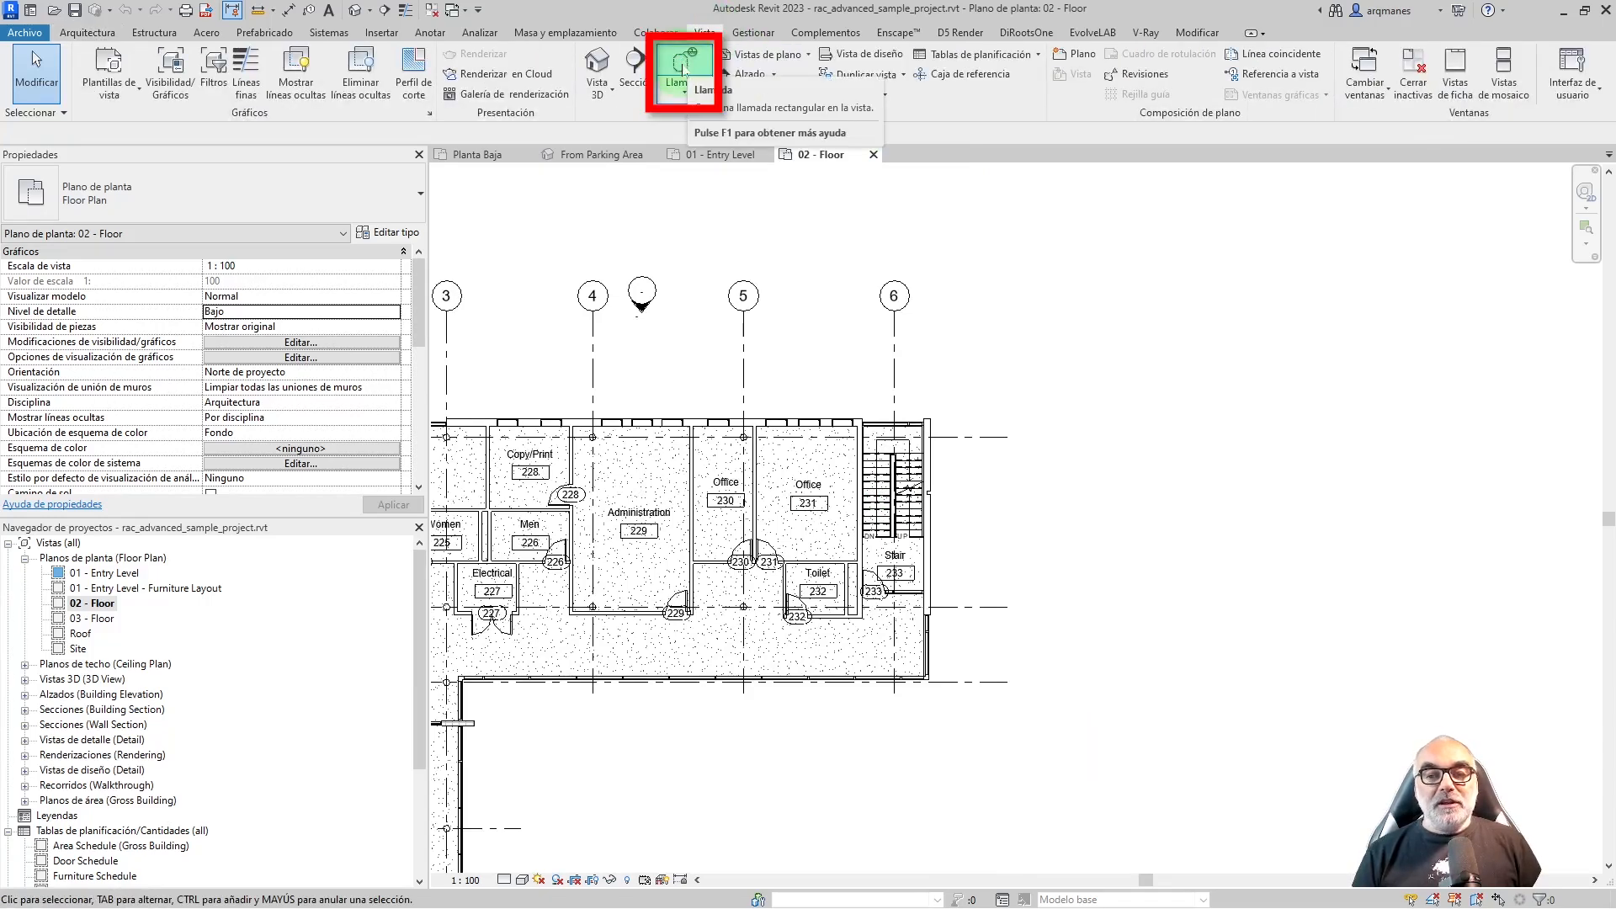
{"action": "left_click", "coordinate": [684, 94]}
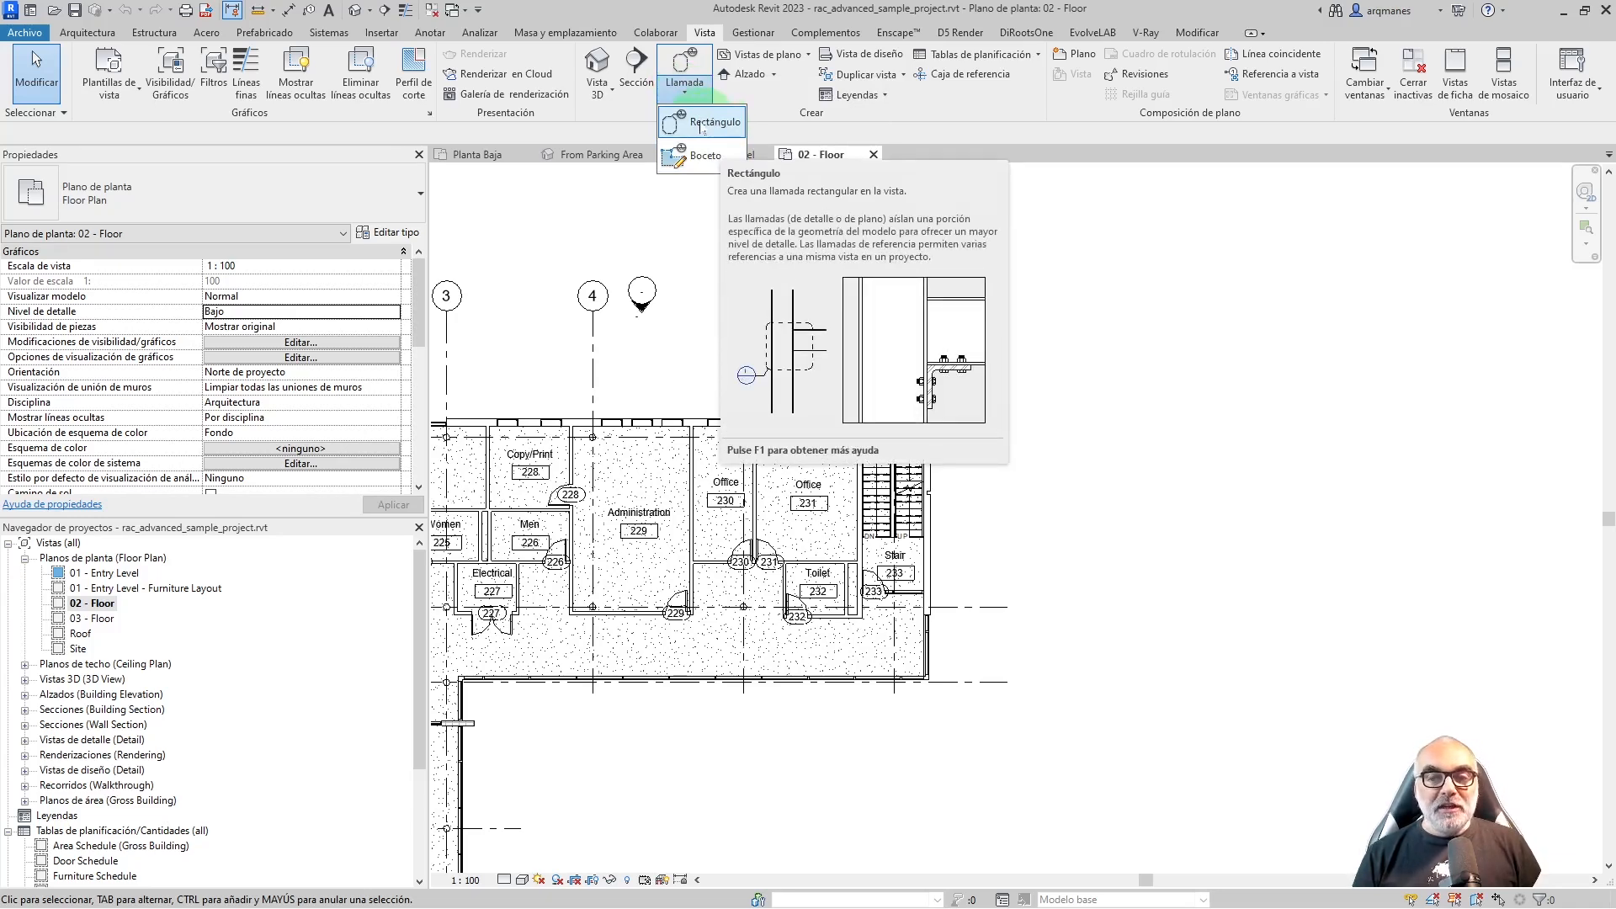
{"action": "left_click", "coordinate": [703, 125]}
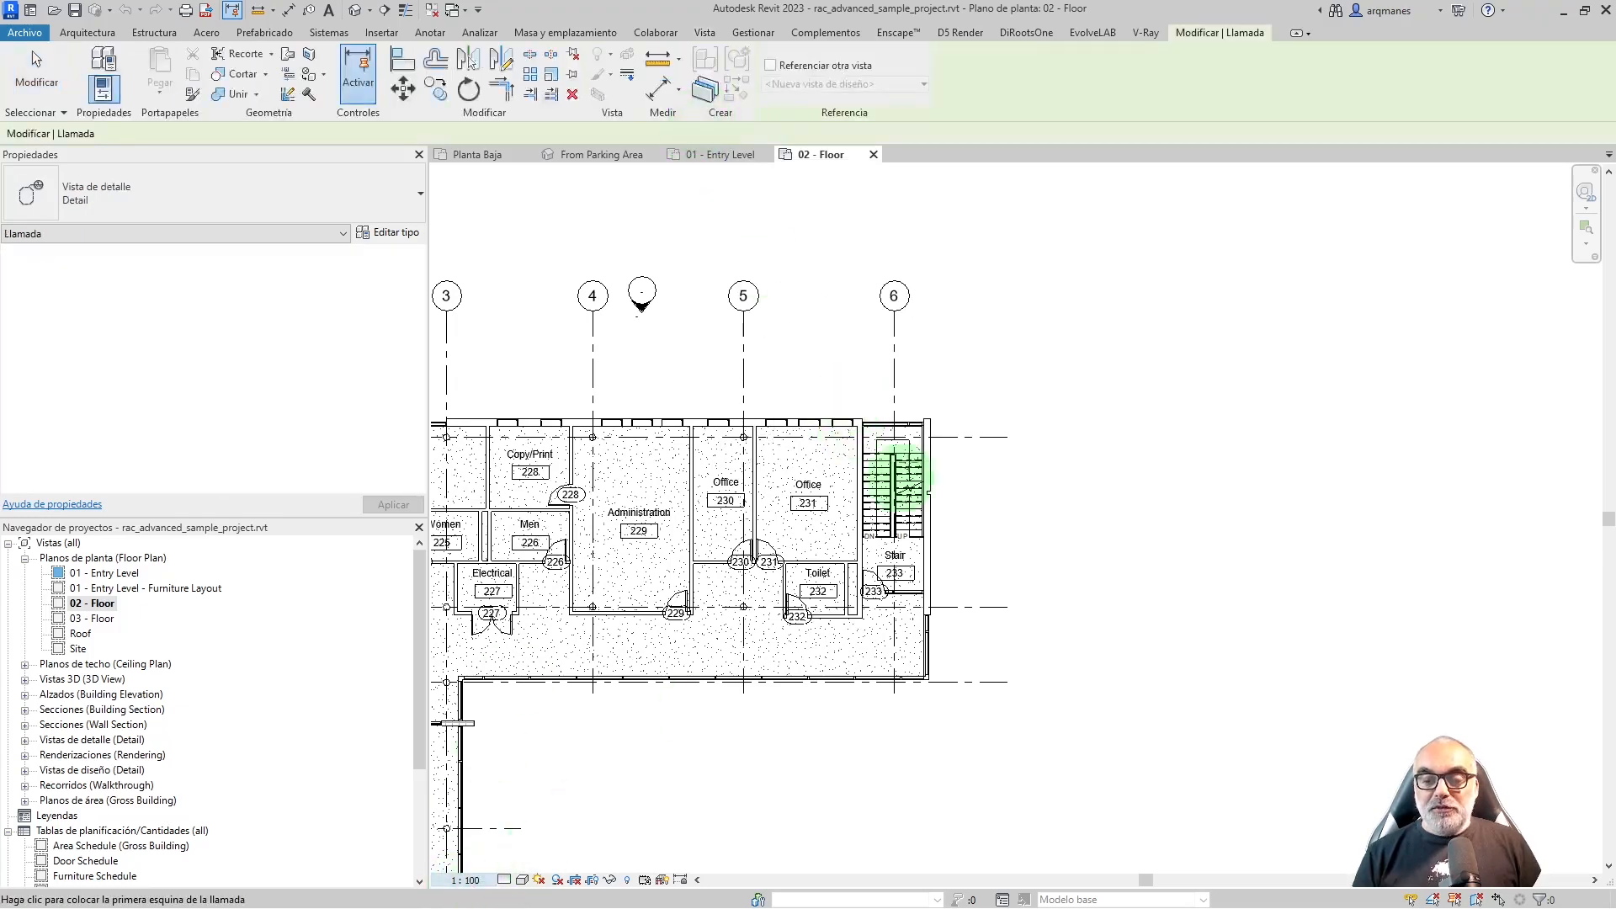
{"action": "left_click", "coordinate": [841, 394]}
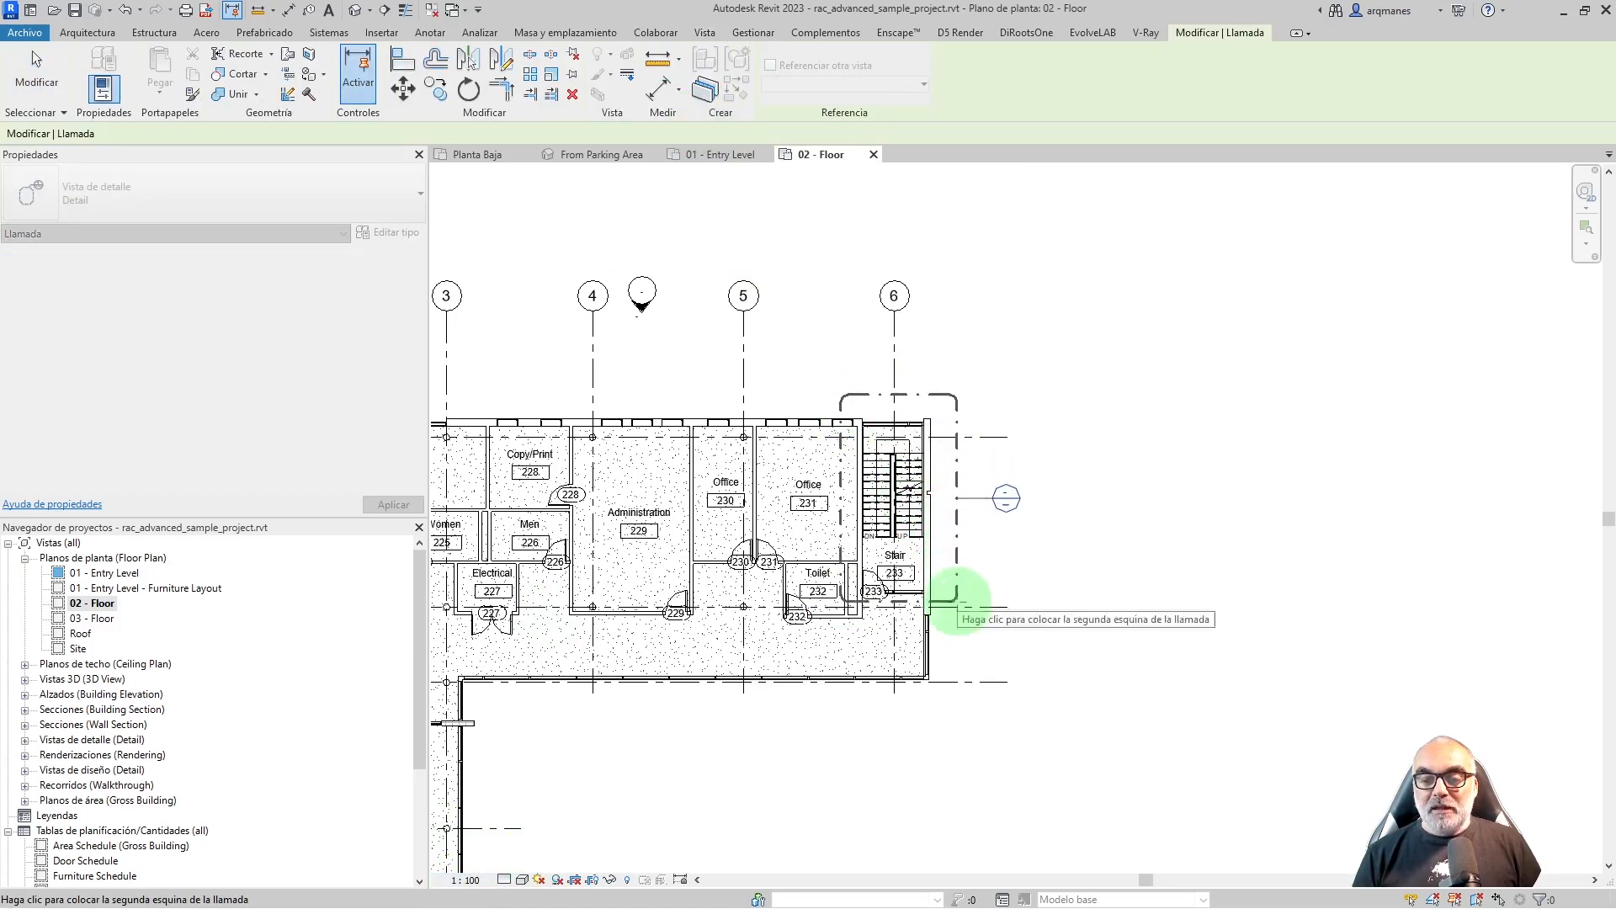
{"action": "left_click", "coordinate": [956, 612]}
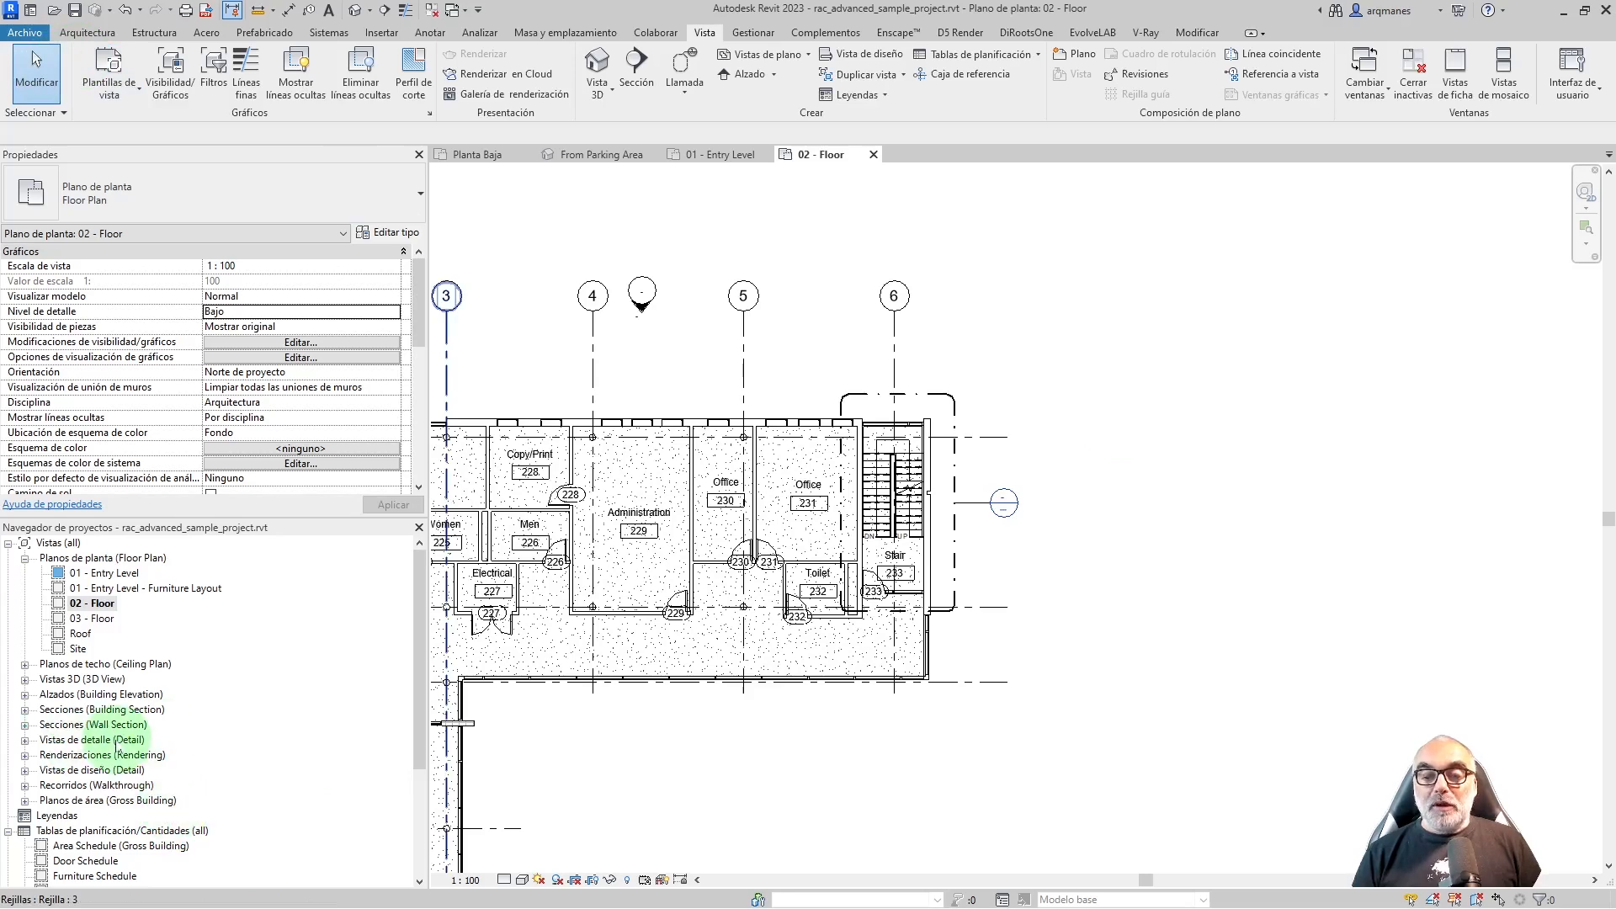
Open the stair callout's detail view and set its scale to 1:20
{"action": "double_click", "coordinate": [1002, 503]}
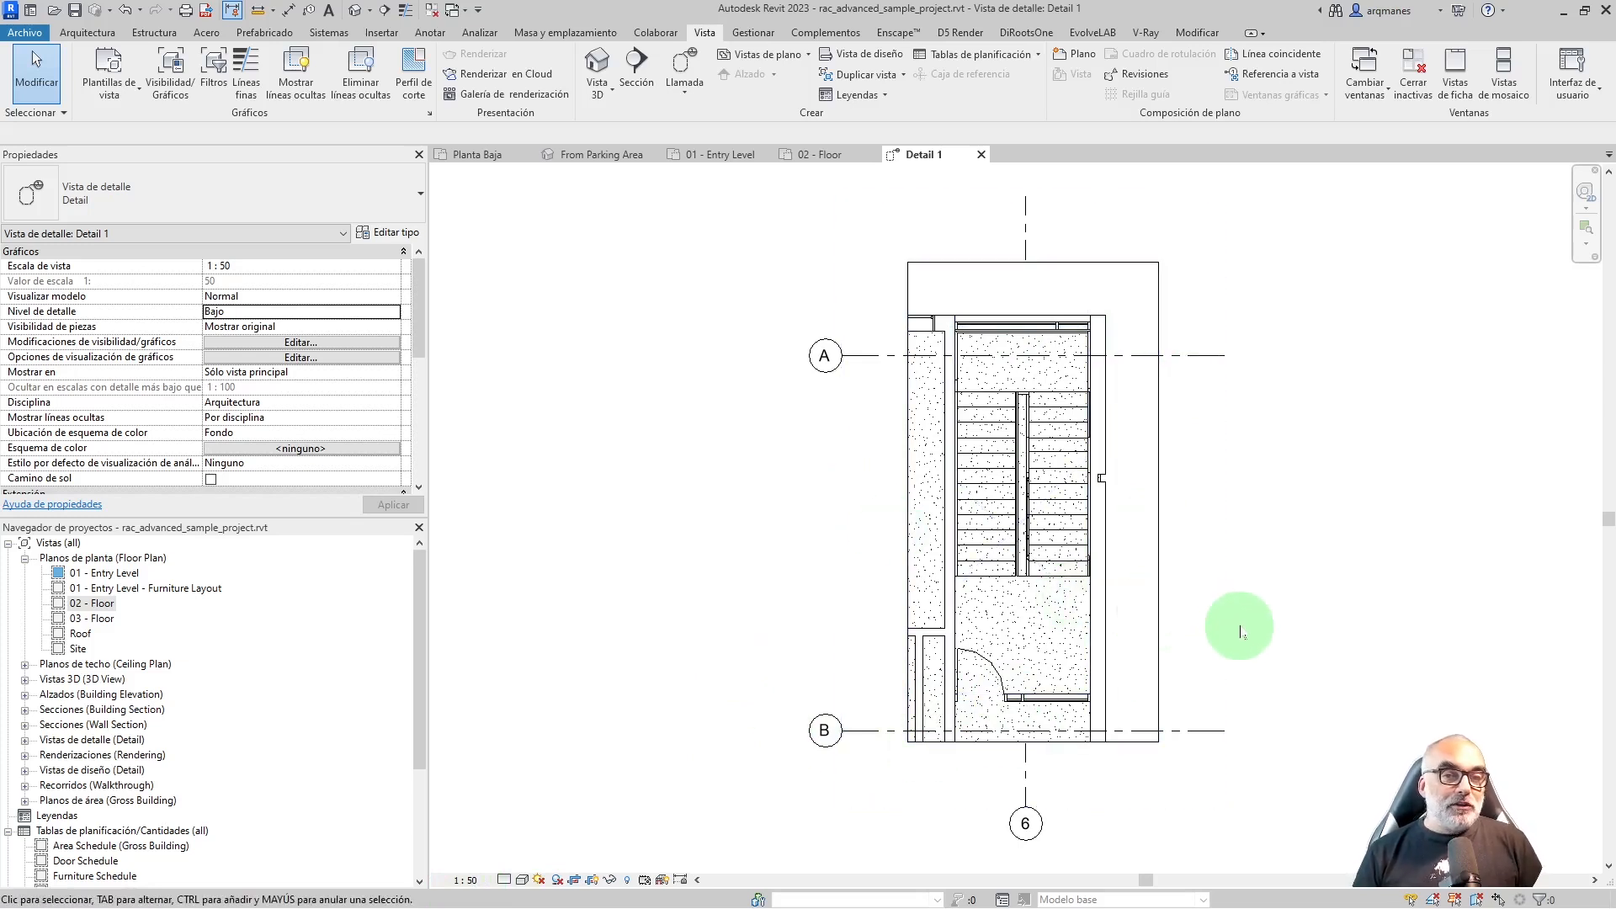
{"action": "left_click", "coordinate": [466, 881]}
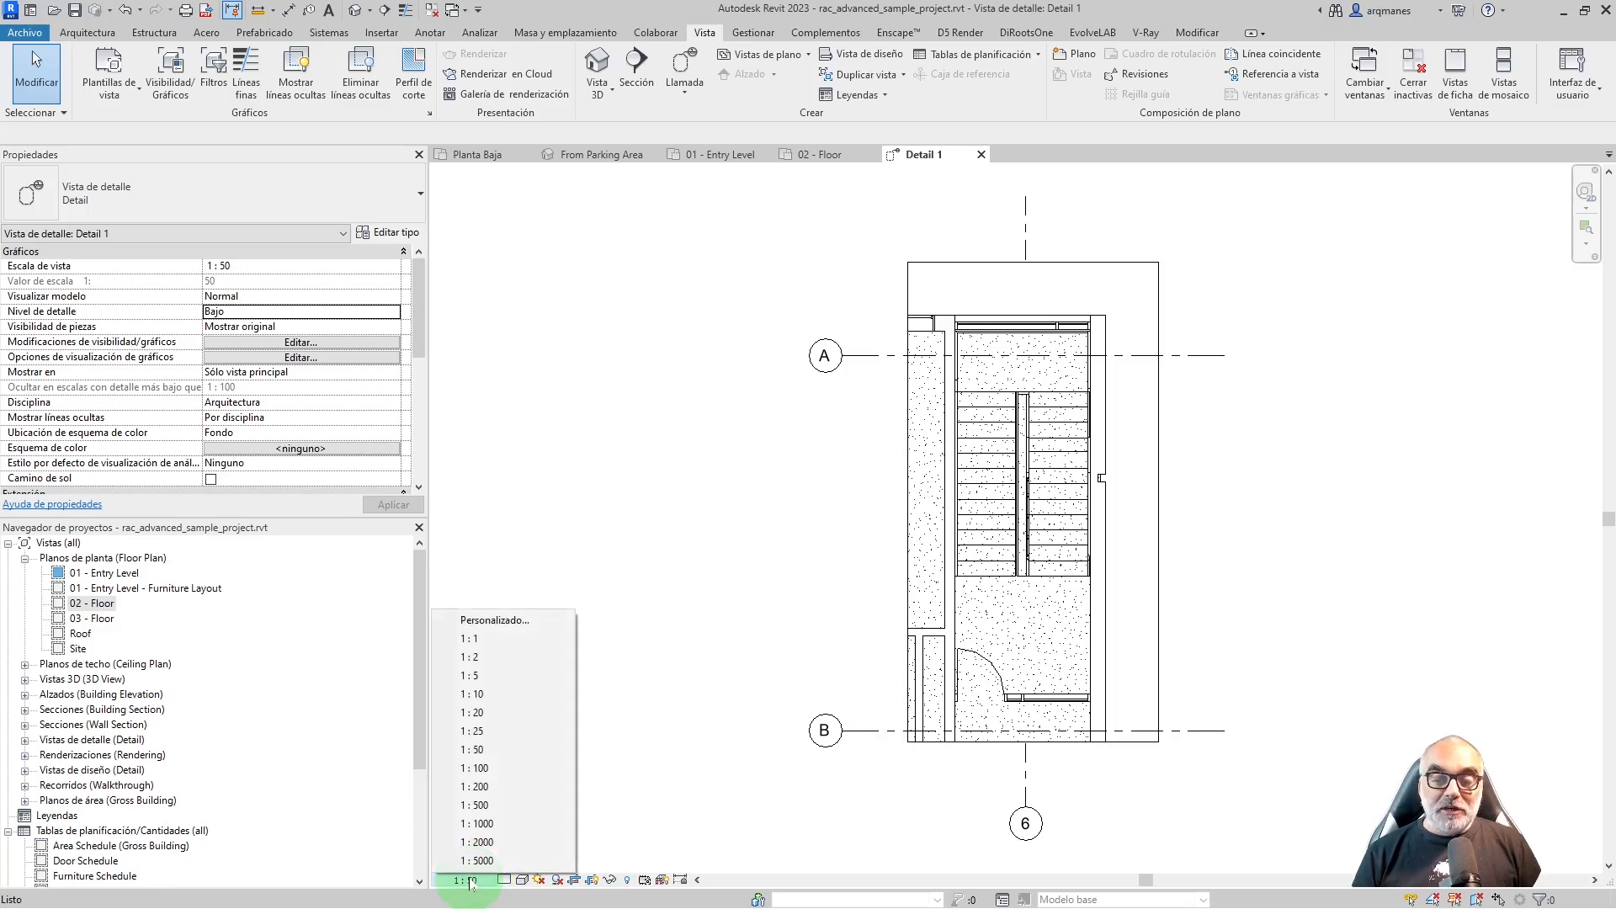
{"action": "left_click", "coordinate": [517, 717]}
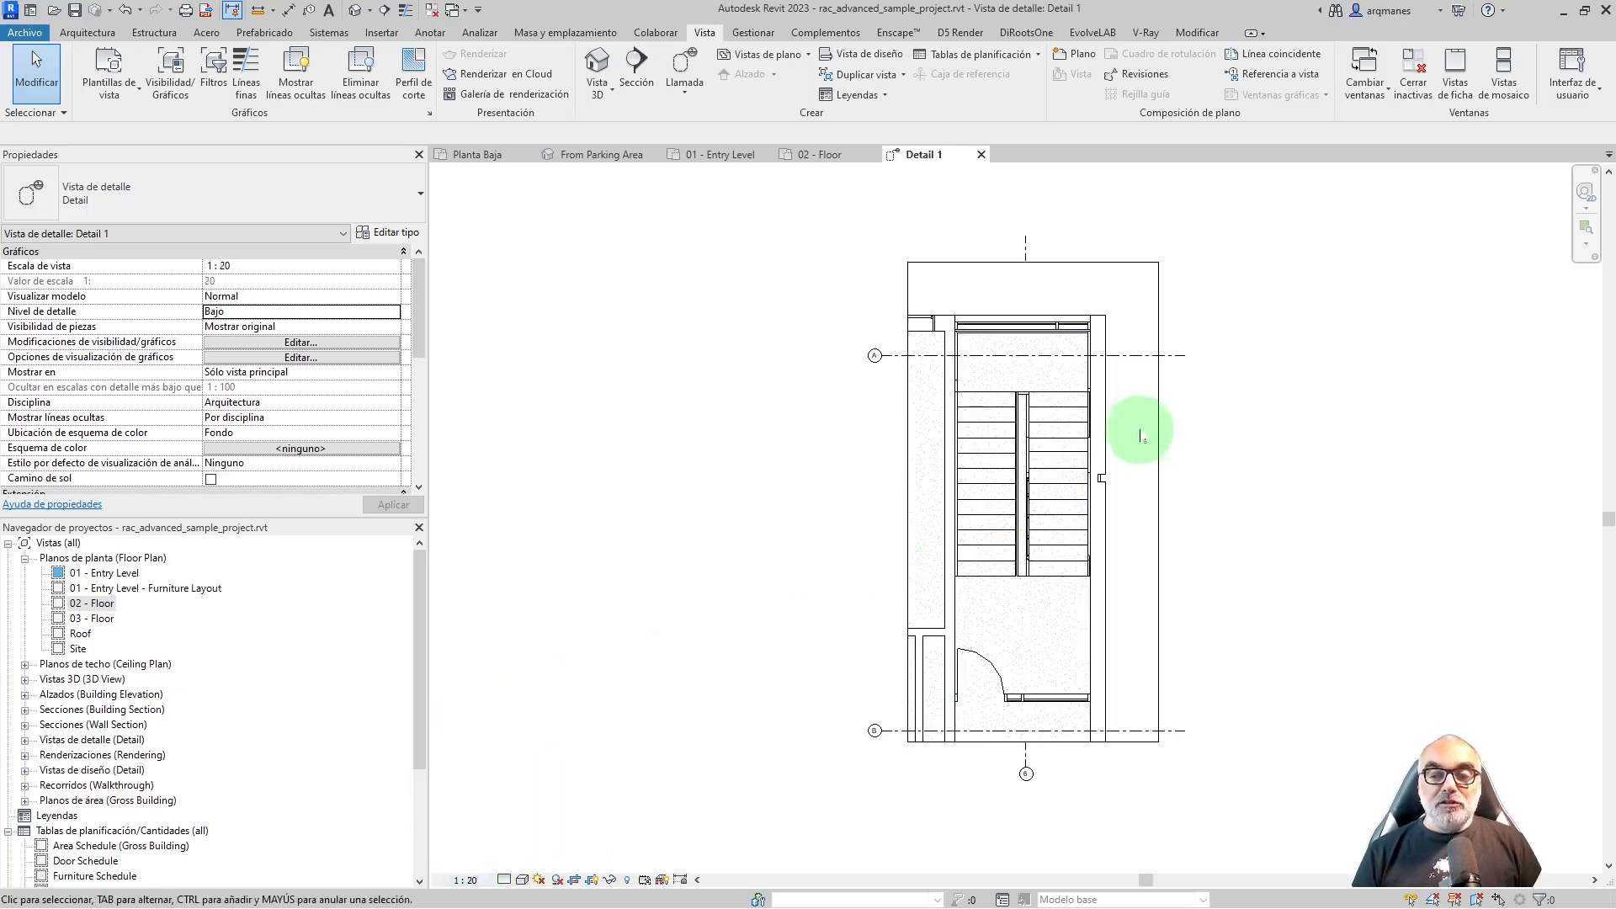
Draw crossing diagonal detail lines in the <Líneas finas> style across the narrow void between the two stair flights
{"action": "scroll", "coordinate": [1154, 378], "scroll_direction": "up", "scroll_amount": 2}
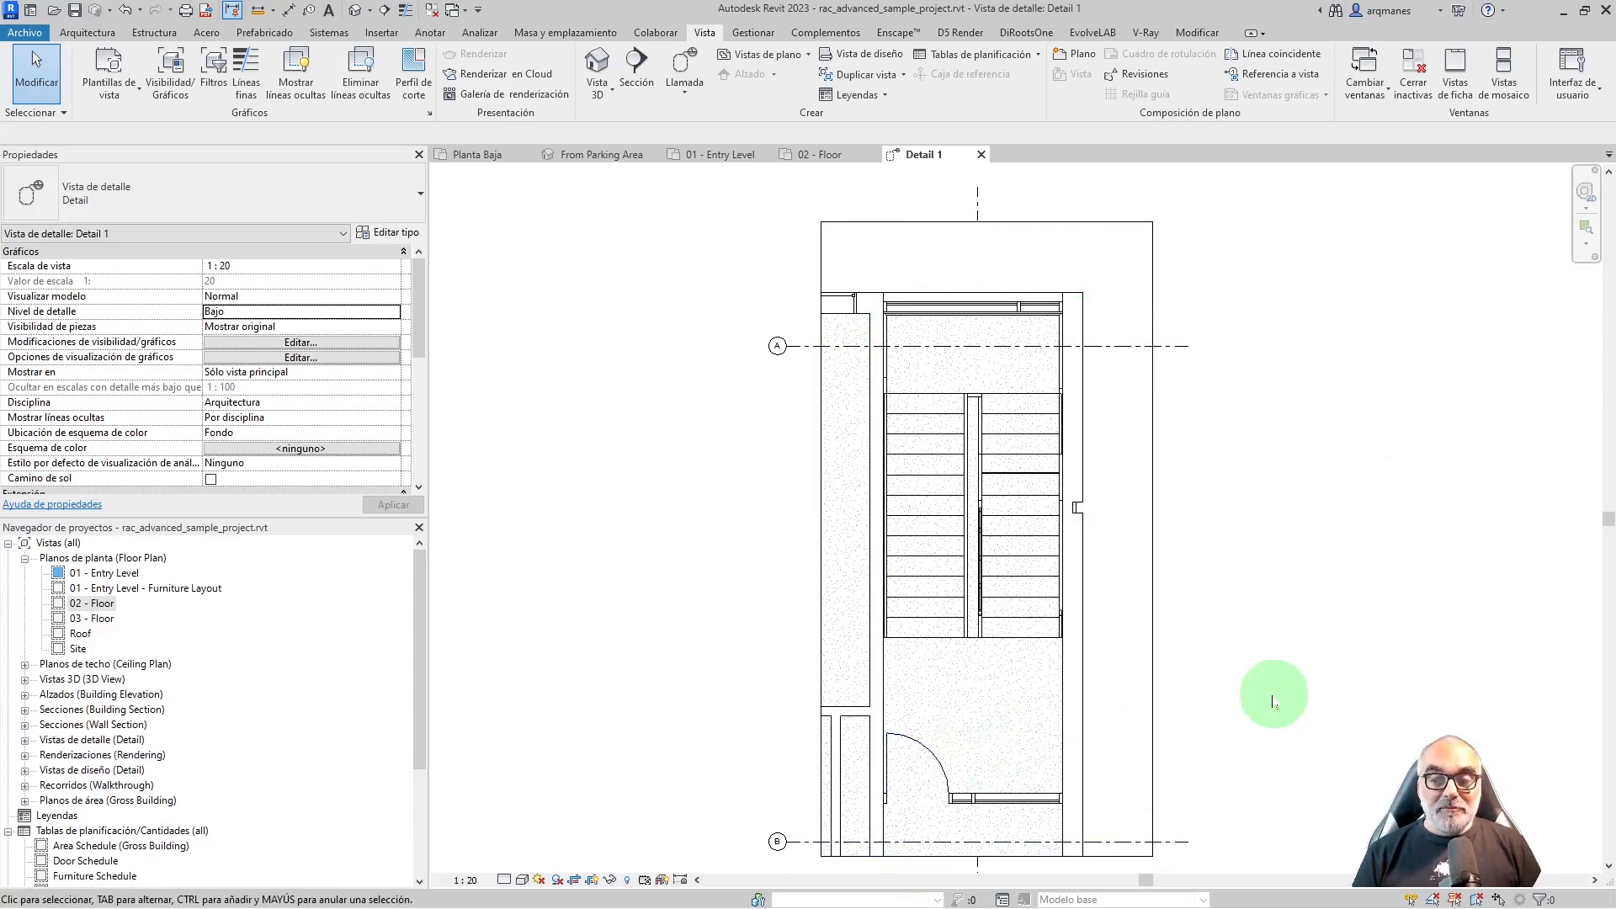
{"action": "middle_click_drag", "start_coordinate": [1272, 696], "coordinate": [1261, 668]}
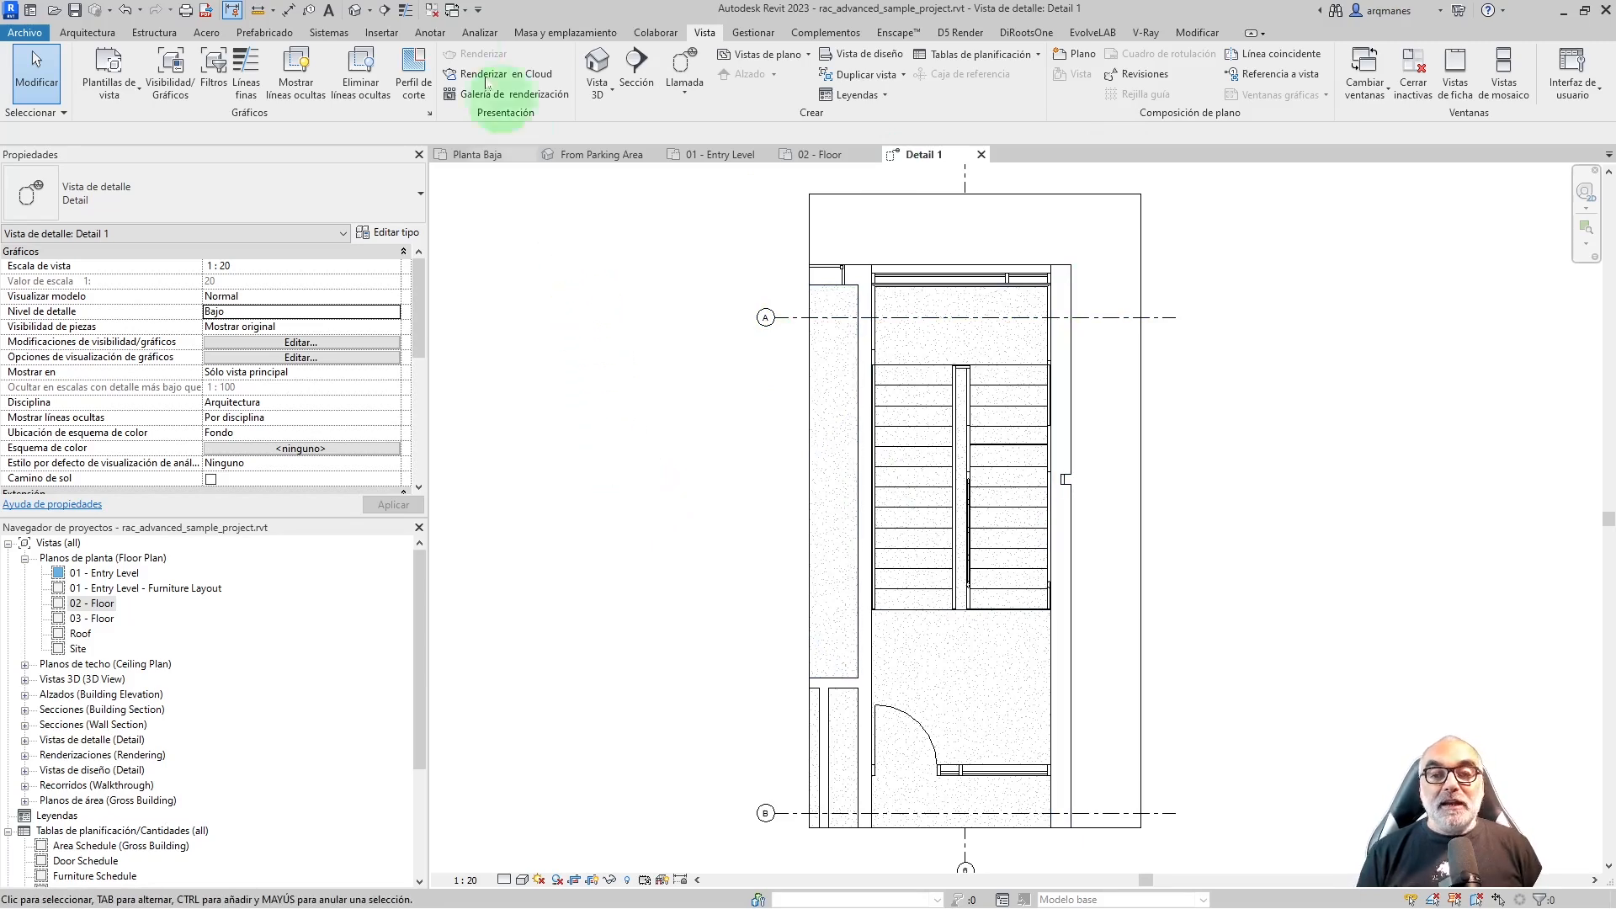
{"action": "left_click", "coordinate": [433, 36]}
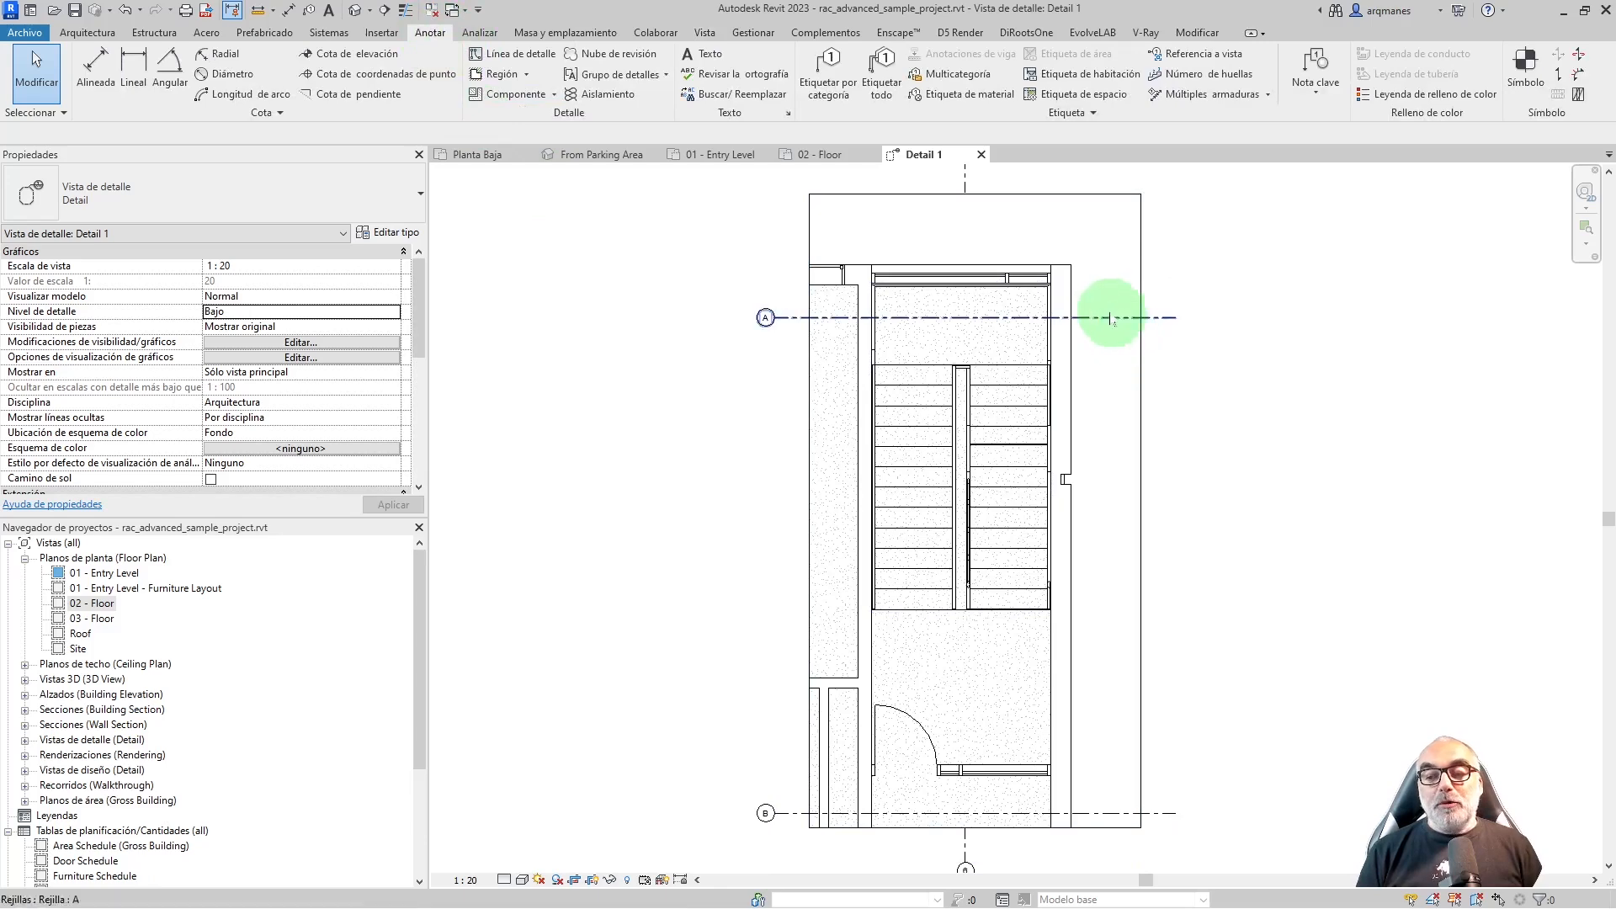
{"action": "scroll", "coordinate": [1052, 270], "scroll_direction": "up", "scroll_amount": 5}
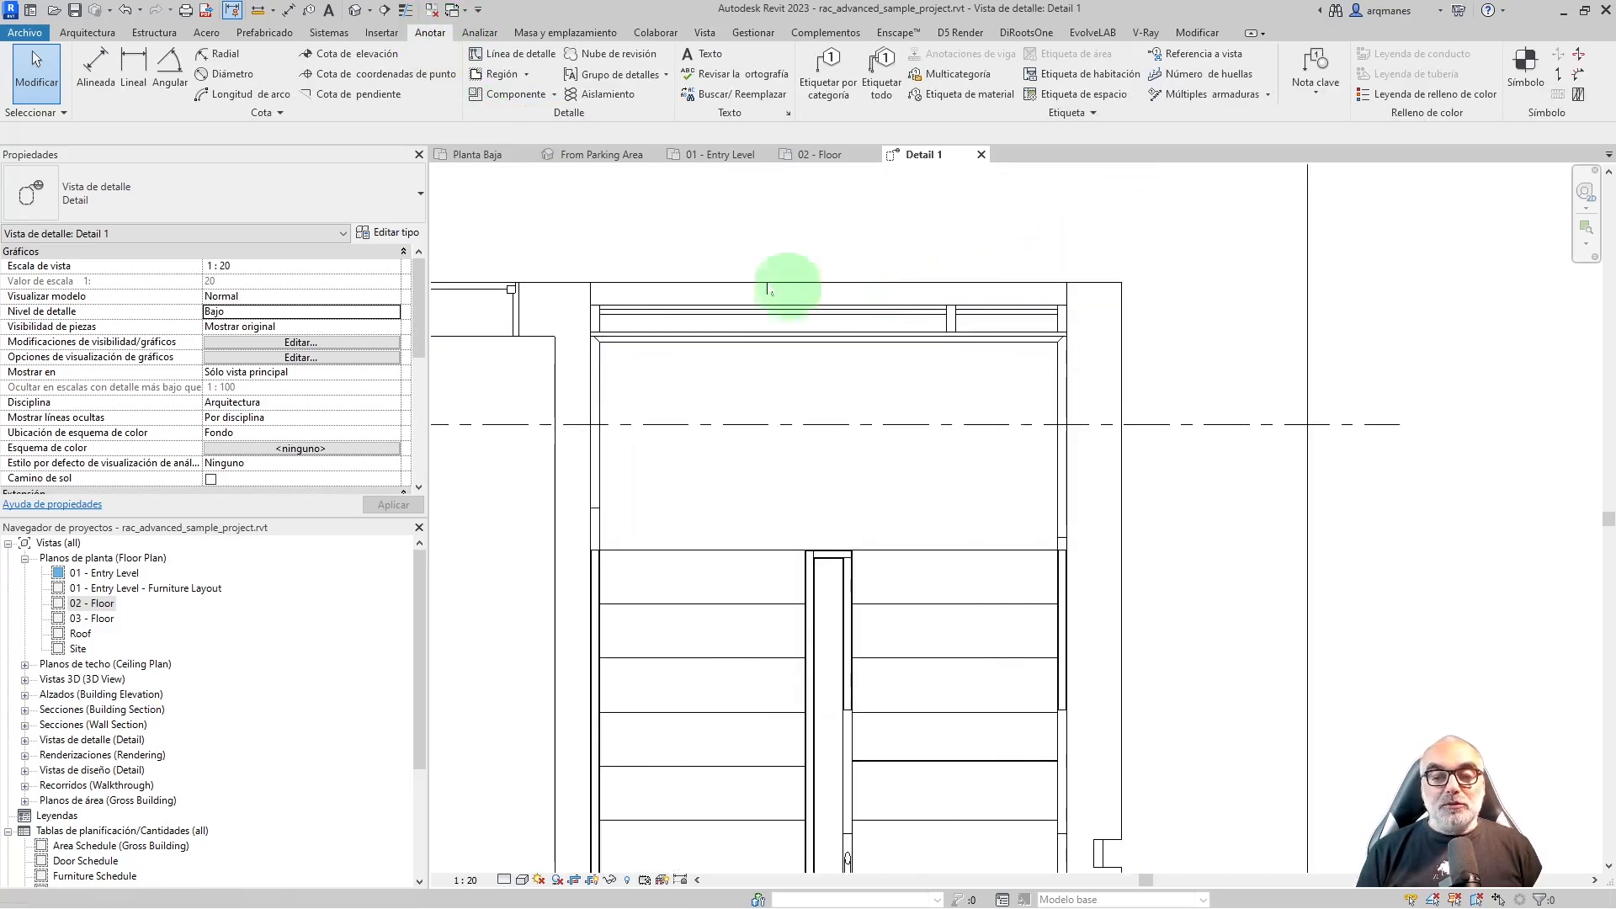
{"action": "scroll", "coordinate": [659, 245], "scroll_direction": "up", "scroll_amount": 1}
{"action": "scroll", "coordinate": [659, 244], "scroll_direction": "down", "scroll_amount": 5}
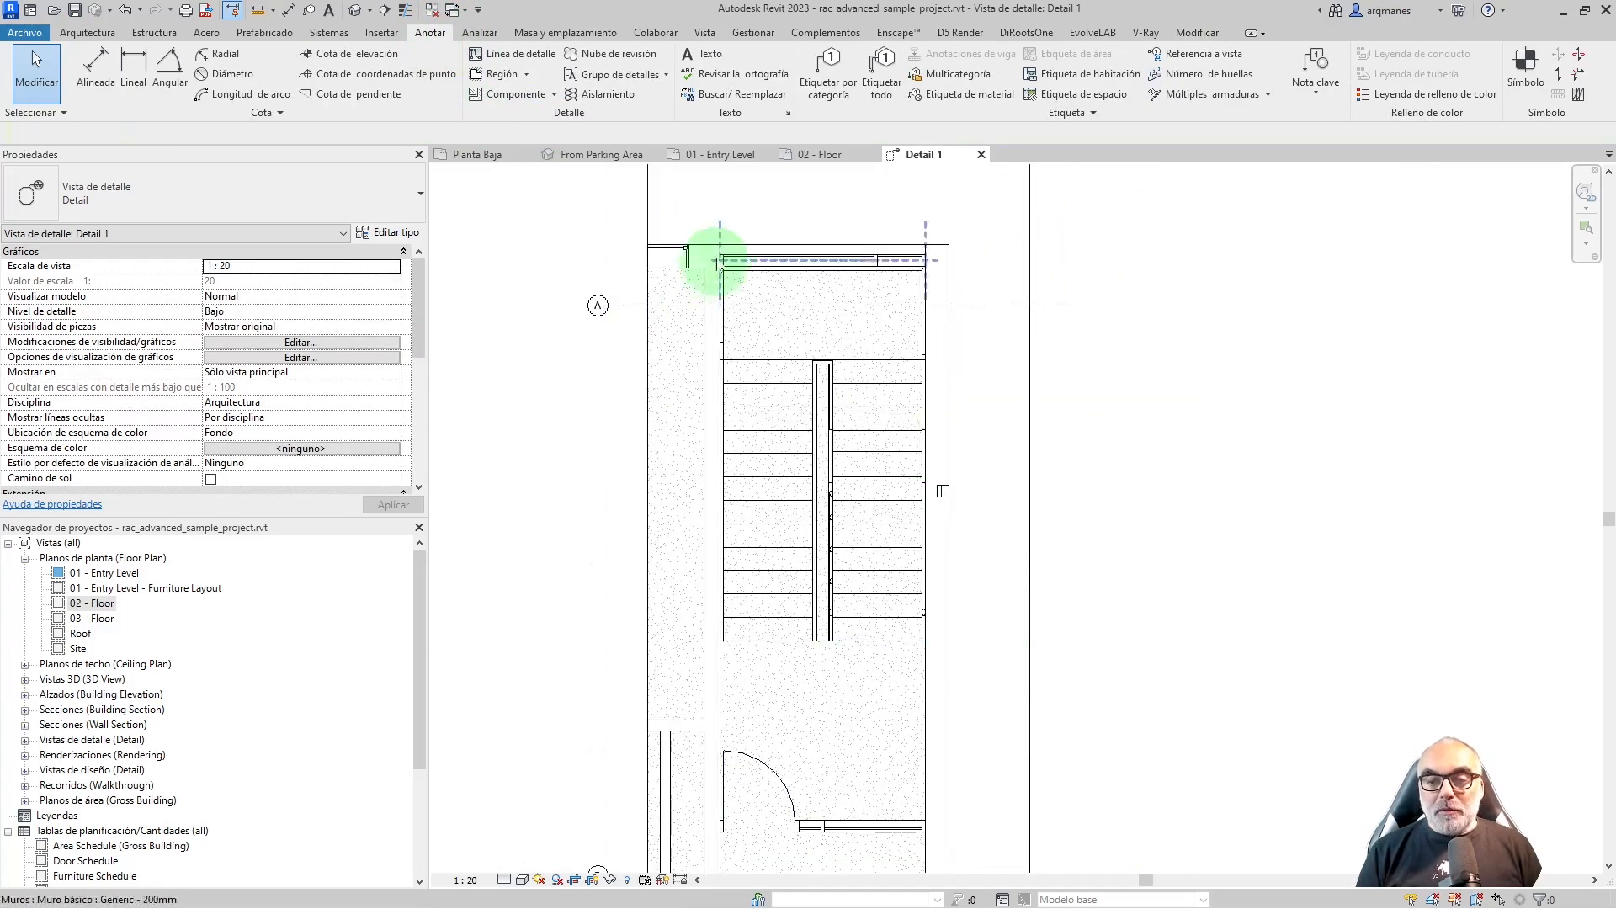
{"action": "scroll", "coordinate": [711, 264], "scroll_direction": "up", "scroll_amount": 4}
{"action": "mouse_move", "coordinate": [859, 555]}
{"action": "middle_mouse_down"}
{"action": "mouse_move", "coordinate": [842, 476]}
{"action": "mouse_move", "coordinate": [843, 583]}
{"action": "middle_mouse_up"}
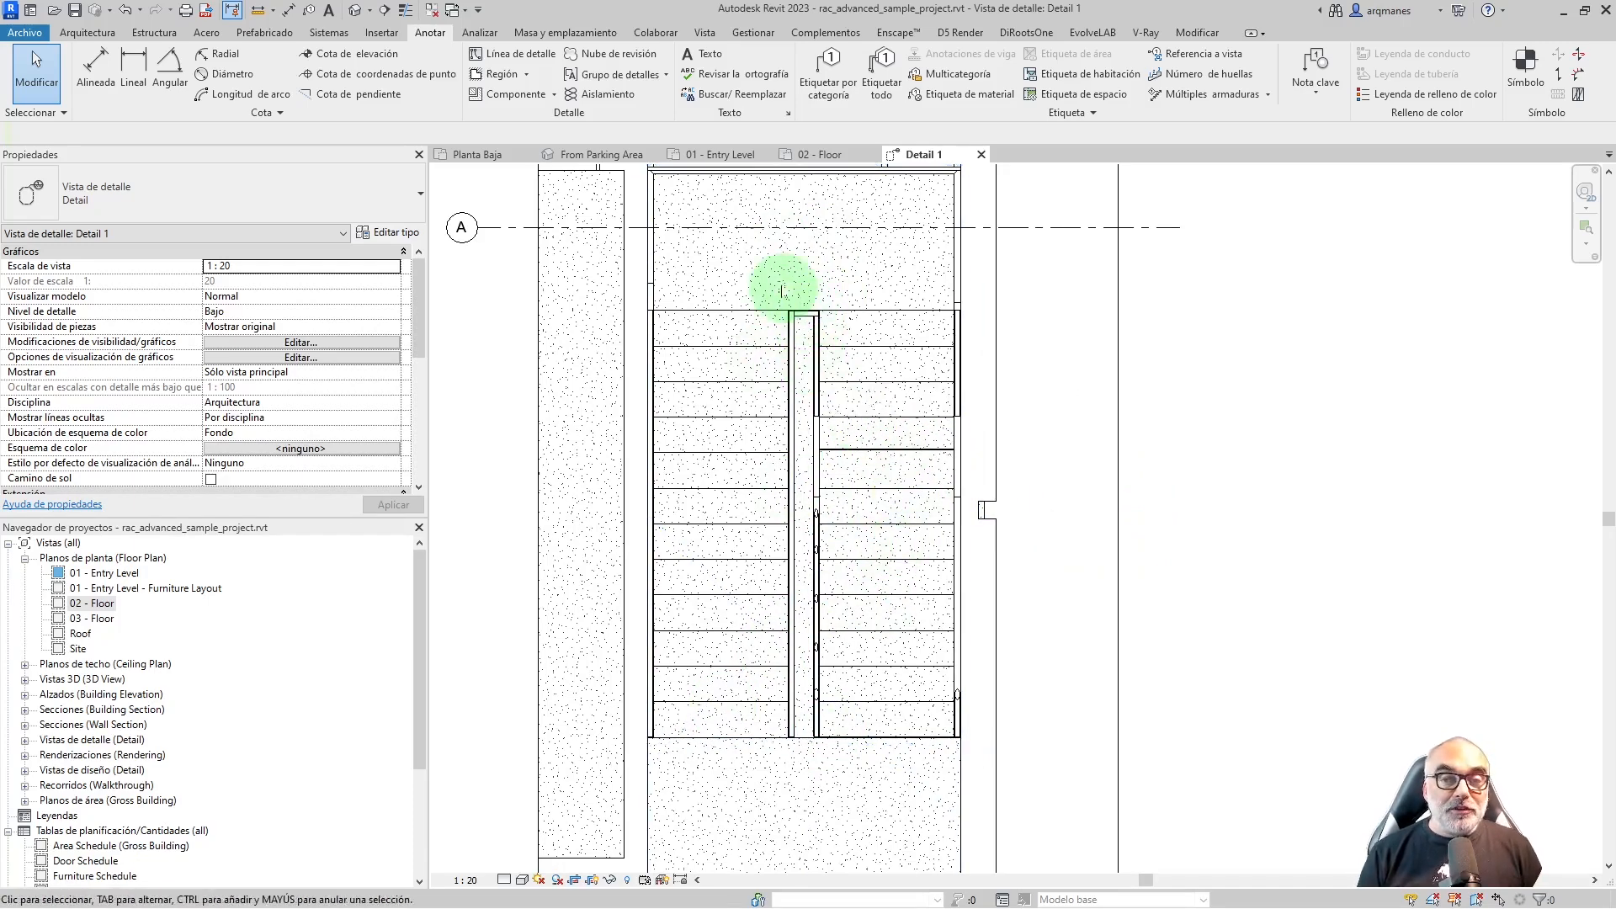
{"action": "left_click", "coordinate": [496, 53]}
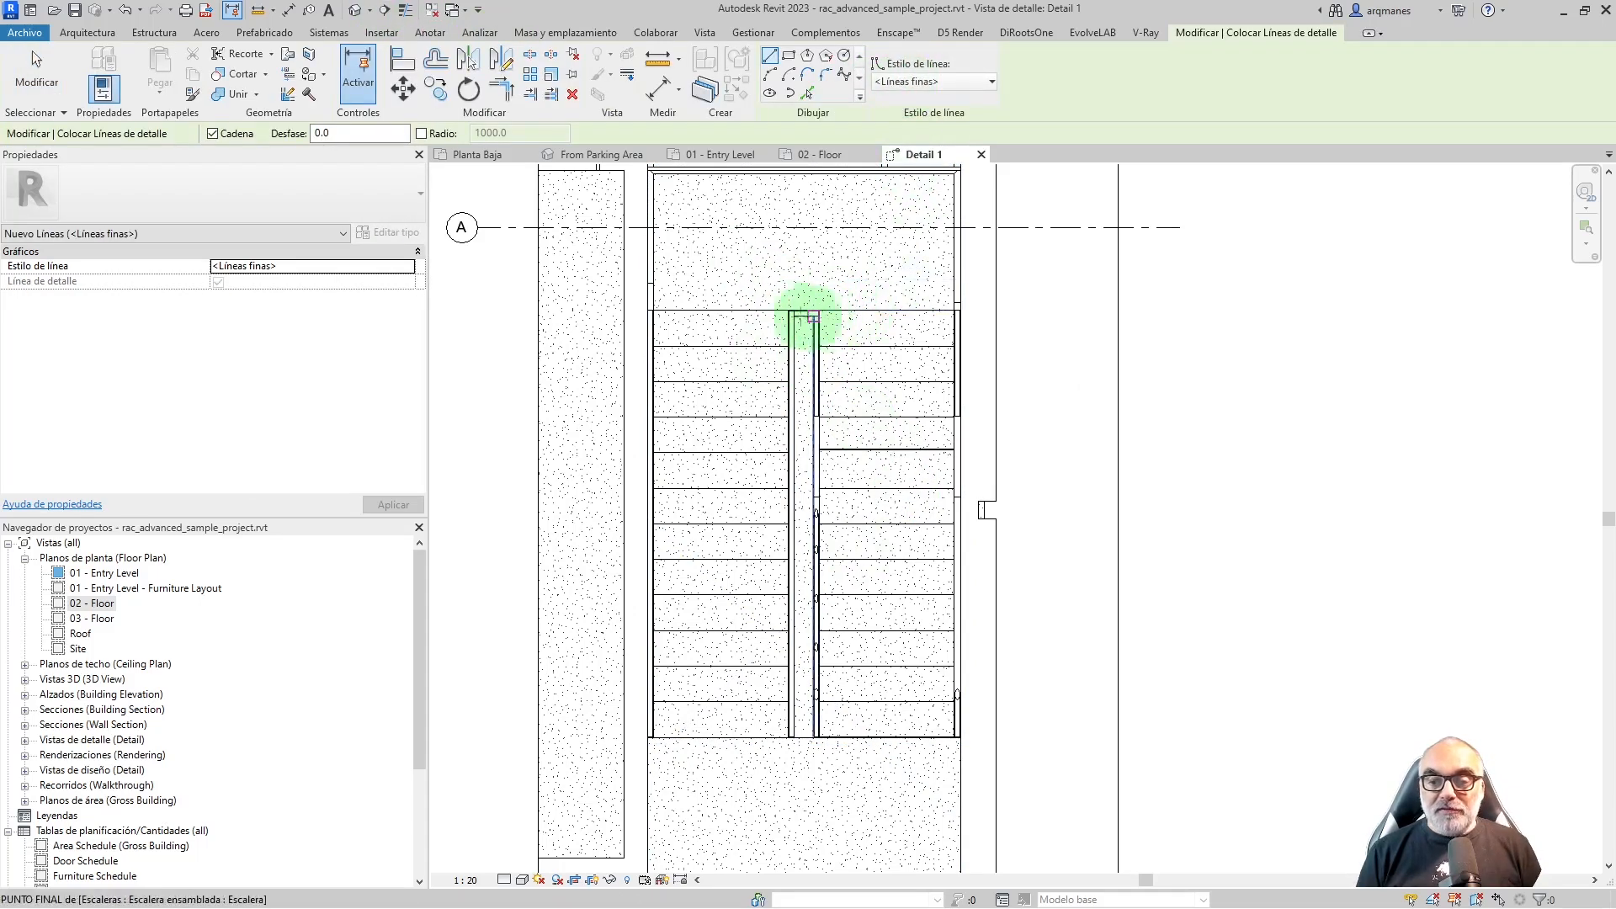
{"action": "left_click", "coordinate": [795, 313]}
{"action": "scroll", "coordinate": [839, 715], "scroll_direction": "up", "scroll_amount": 3}
{"action": "left_click", "coordinate": [799, 746]}
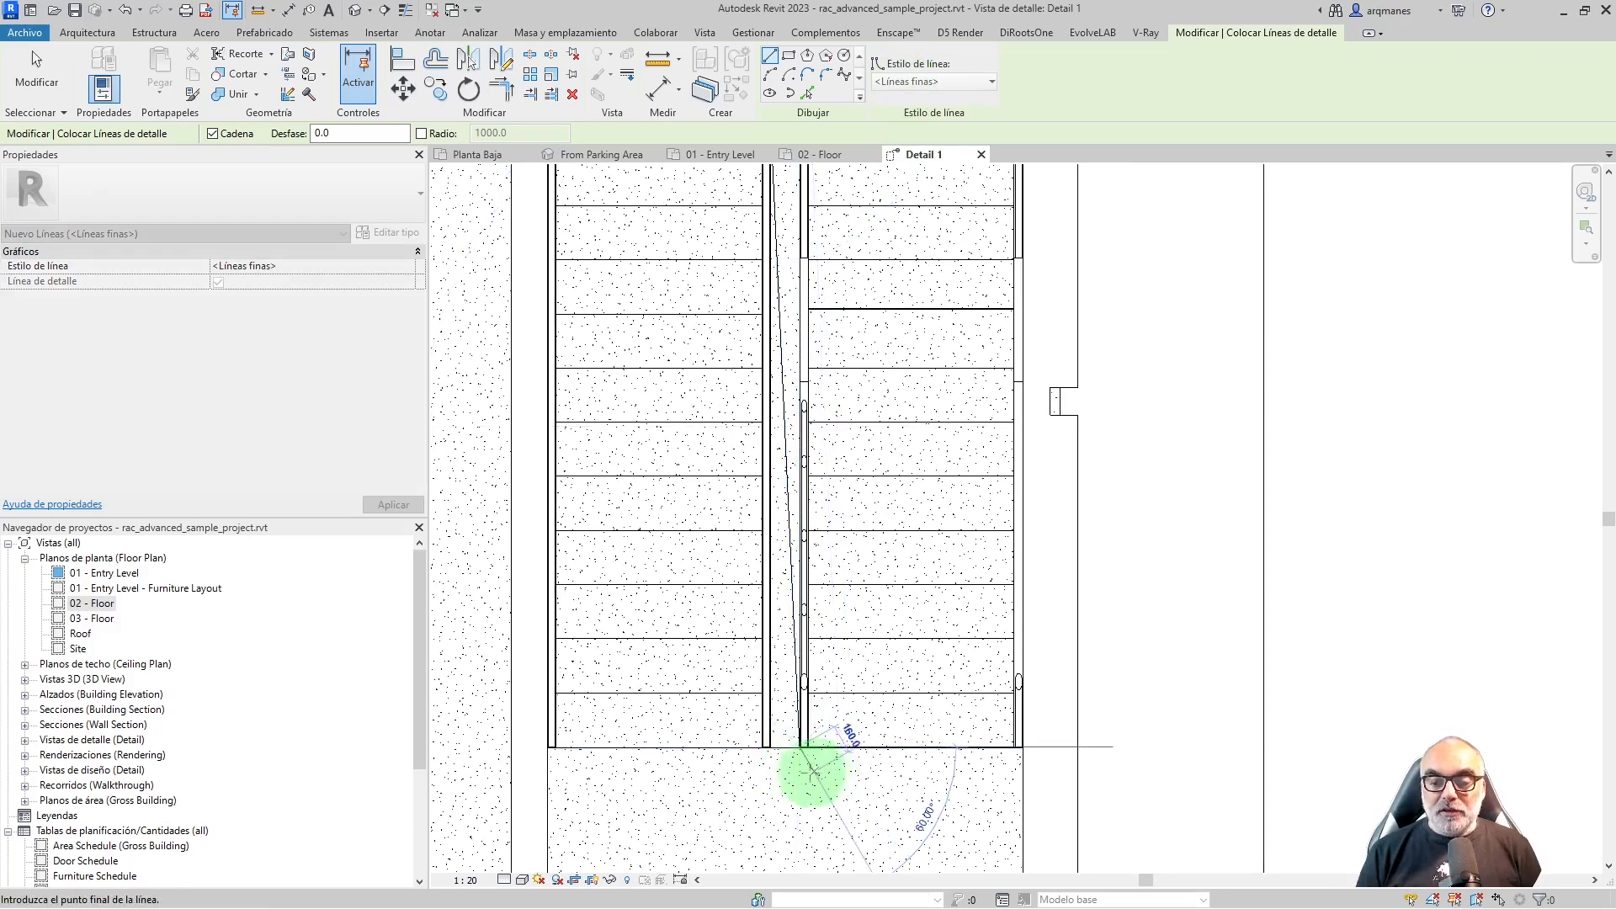
{"action": "scroll", "coordinate": [740, 343], "scroll_direction": "down", "scroll_amount": 2}
{"action": "key", "text": "Escape"}
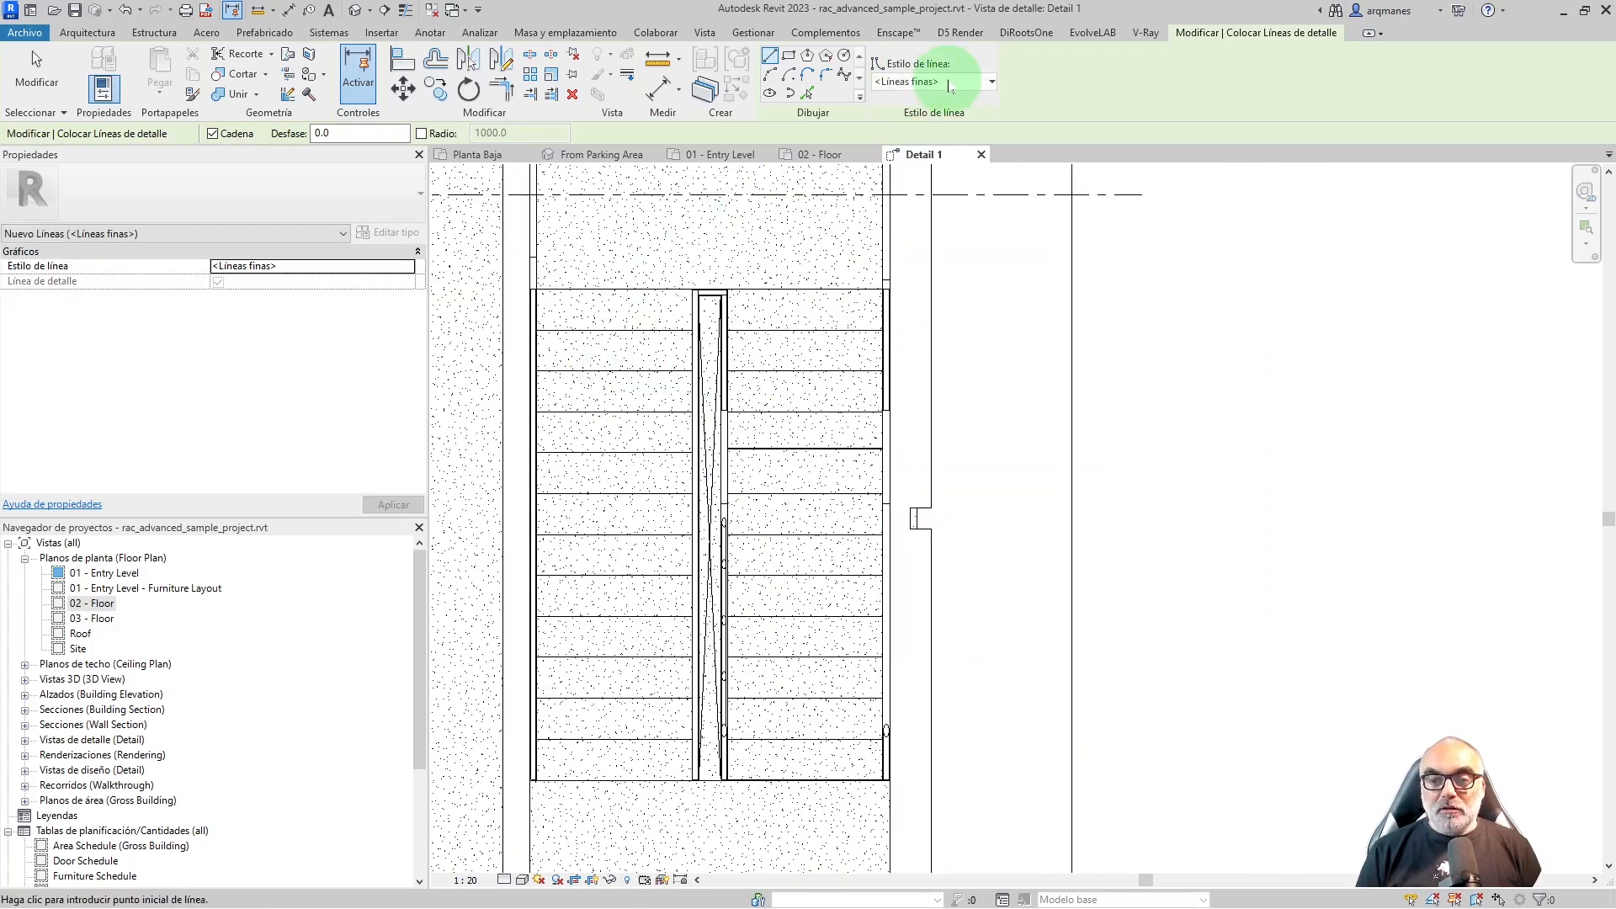
Draw the stair travel path with <Líneas medias> detail lines along both flight centres and across the landing, leaving a gap in the right flight
{"action": "left_click", "coordinate": [951, 81]}
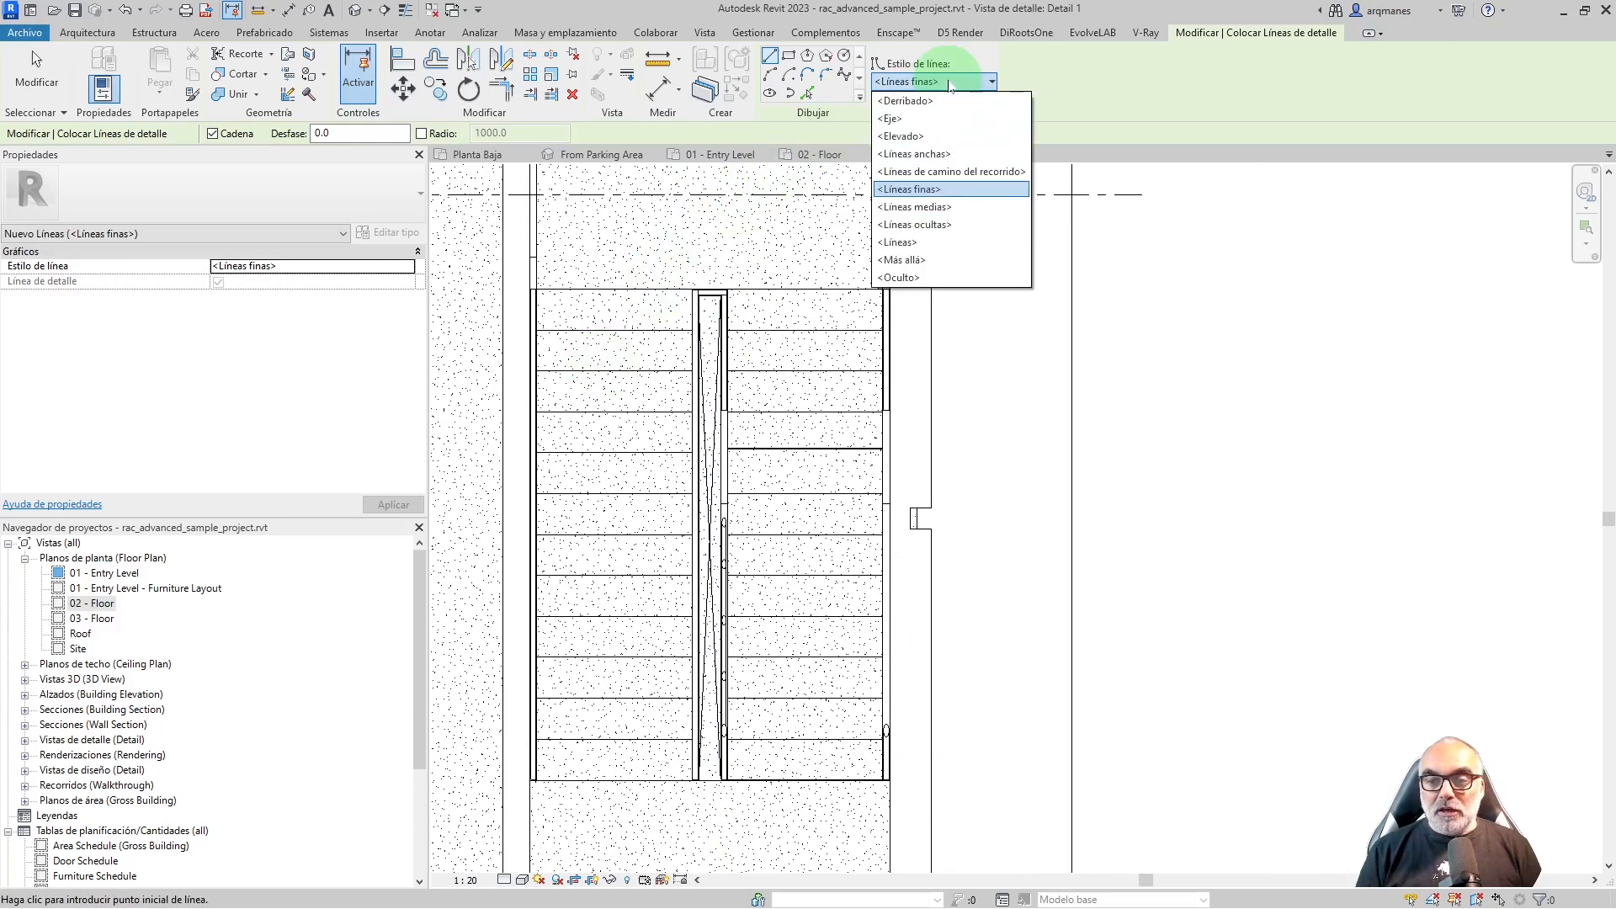
{"action": "left_click", "coordinate": [951, 207]}
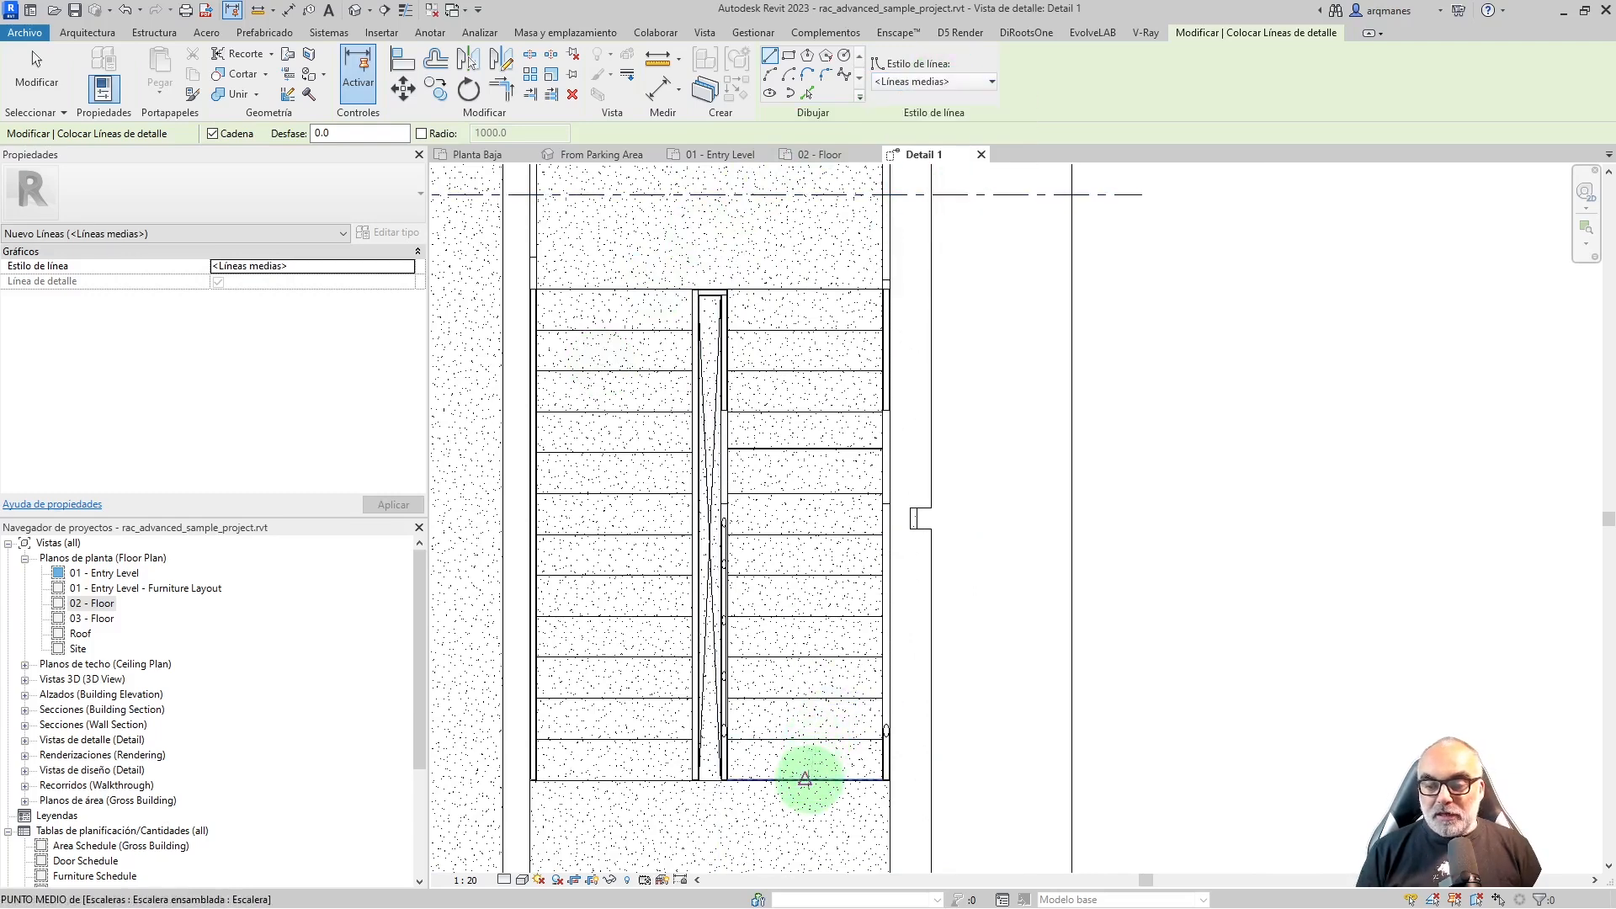
{"action": "left_click", "coordinate": [806, 779]}
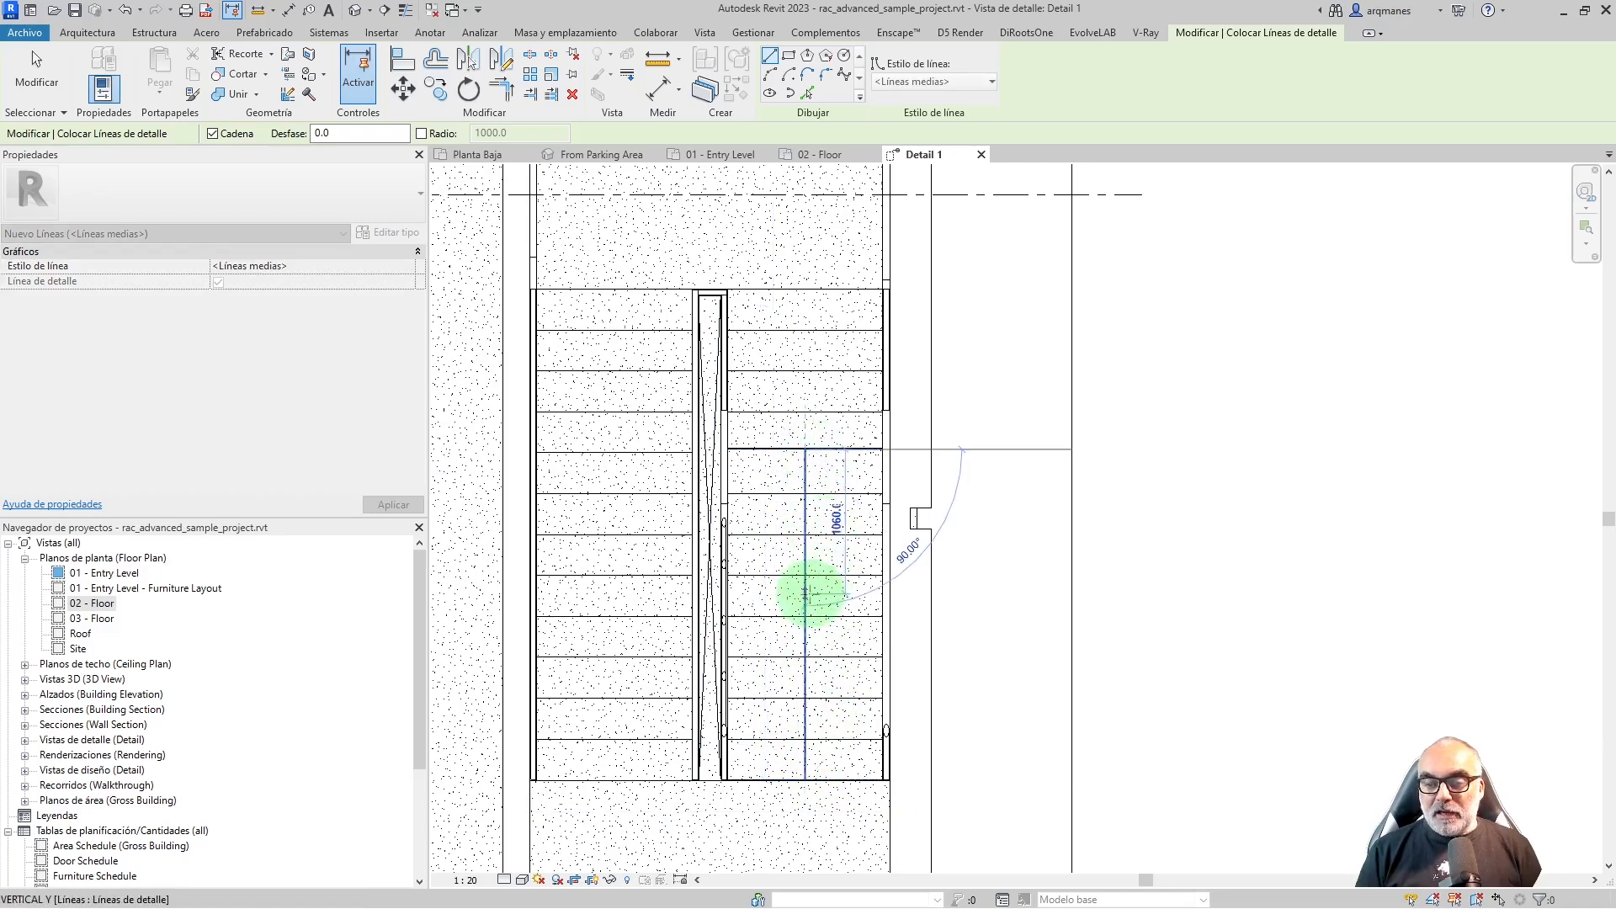
{"action": "left_click", "coordinate": [805, 414]}
{"action": "scroll", "coordinate": [801, 417], "scroll_direction": "down", "scroll_amount": 2}
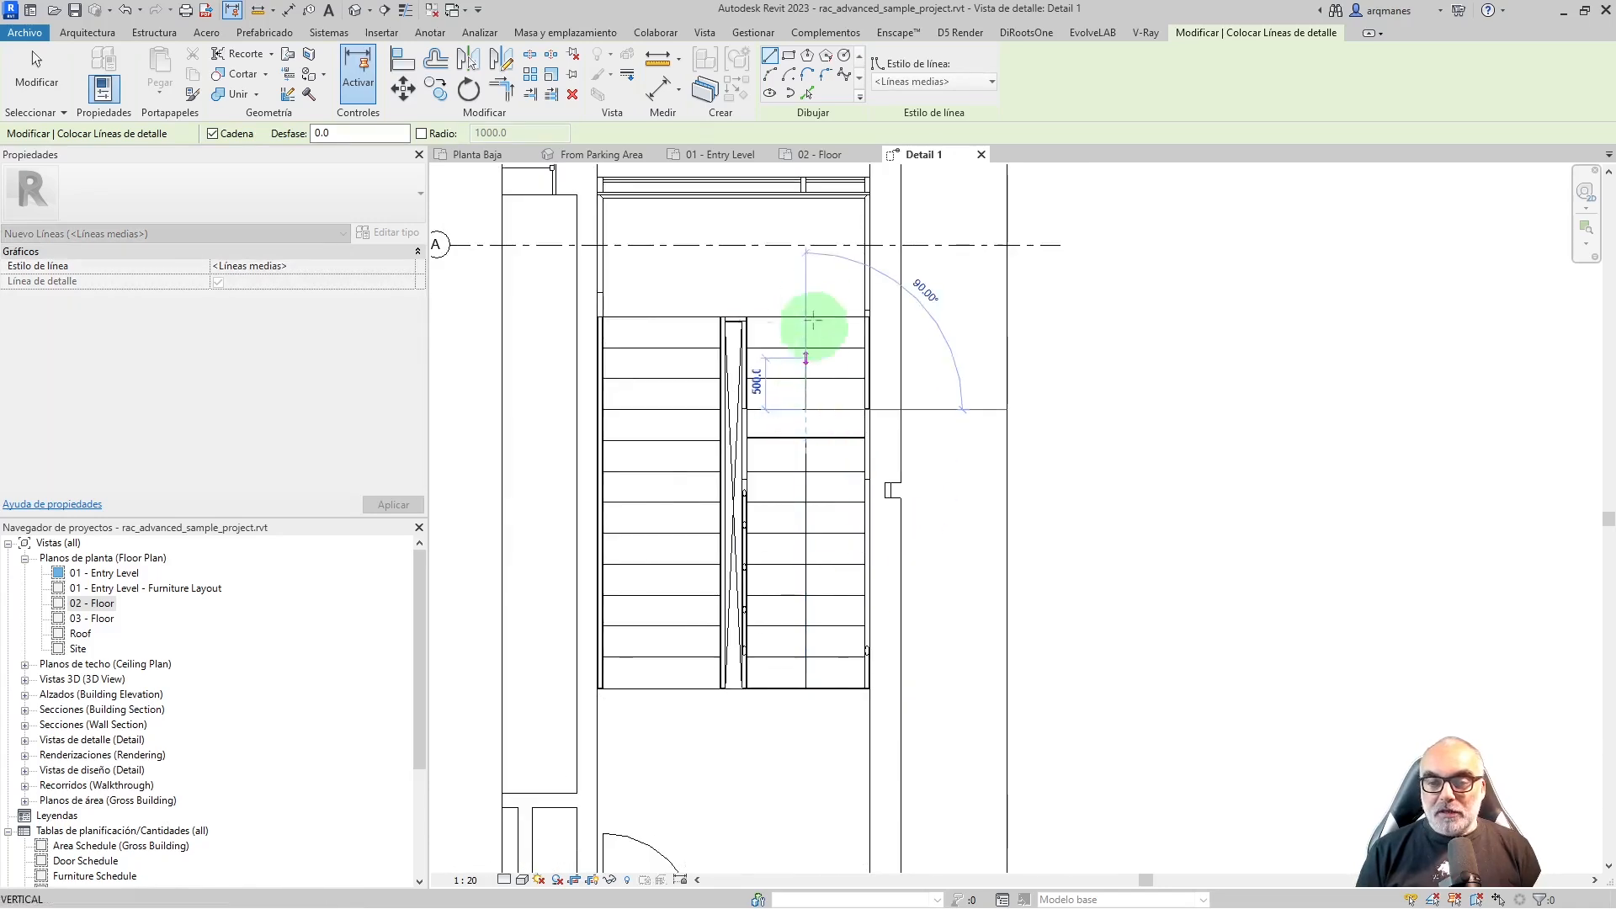
{"action": "left_click", "coordinate": [805, 254]}
{"action": "left_click", "coordinate": [932, 105]}
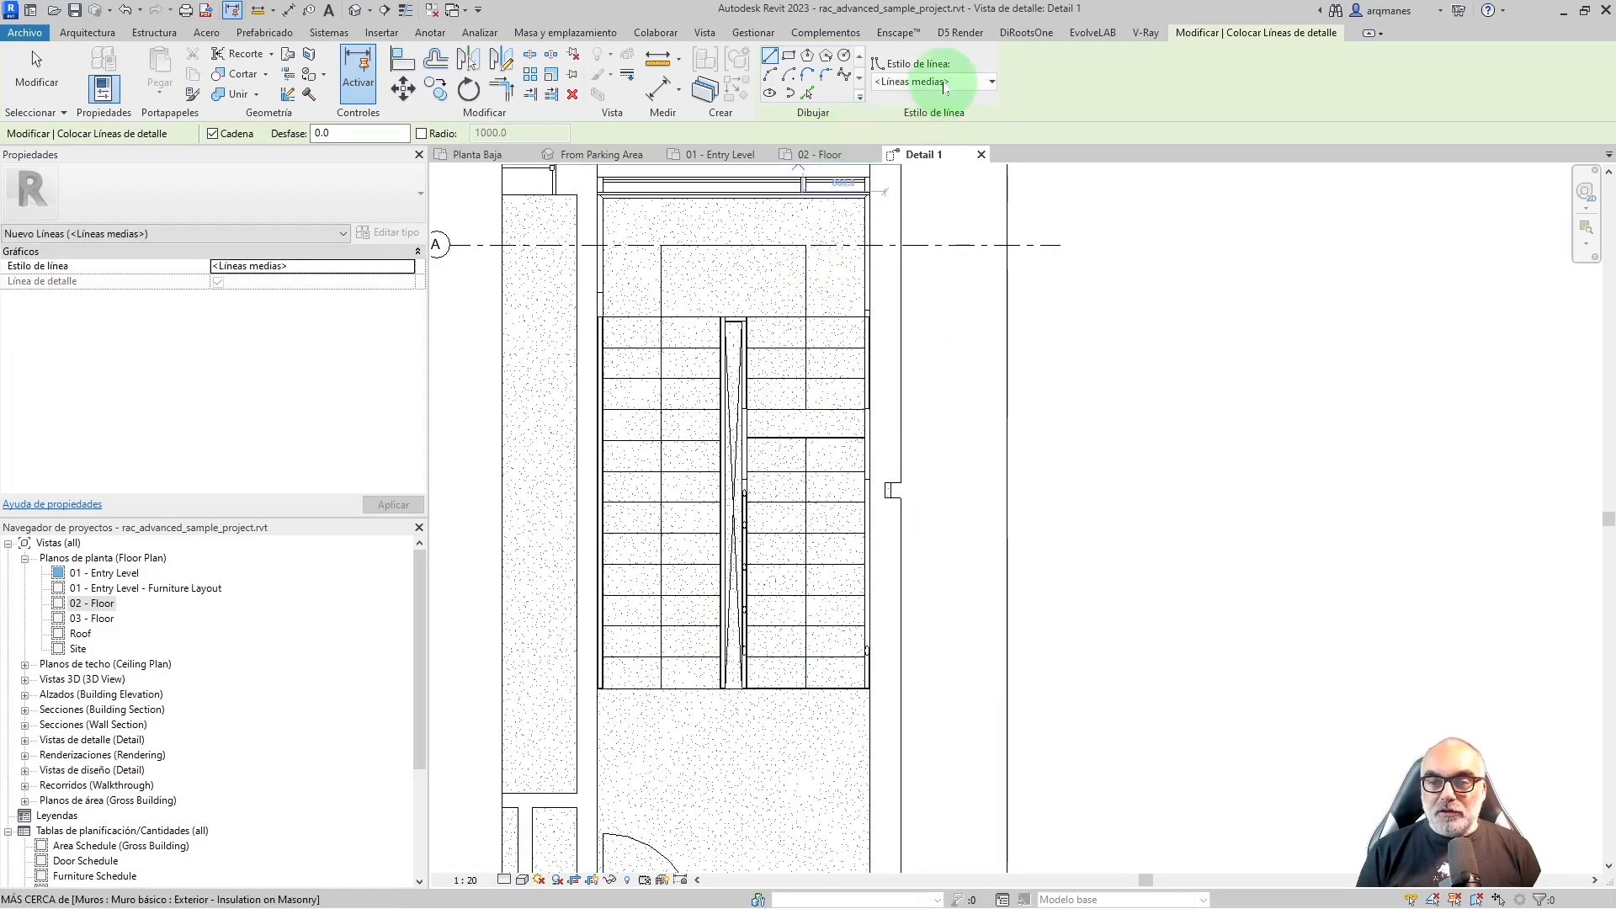
Draw an open arrowhead with <Líneas anchas> detail lines at the lower end of the left flight's travel path
{"action": "left_click", "coordinate": [945, 84]}
{"action": "left_click", "coordinate": [914, 153]}
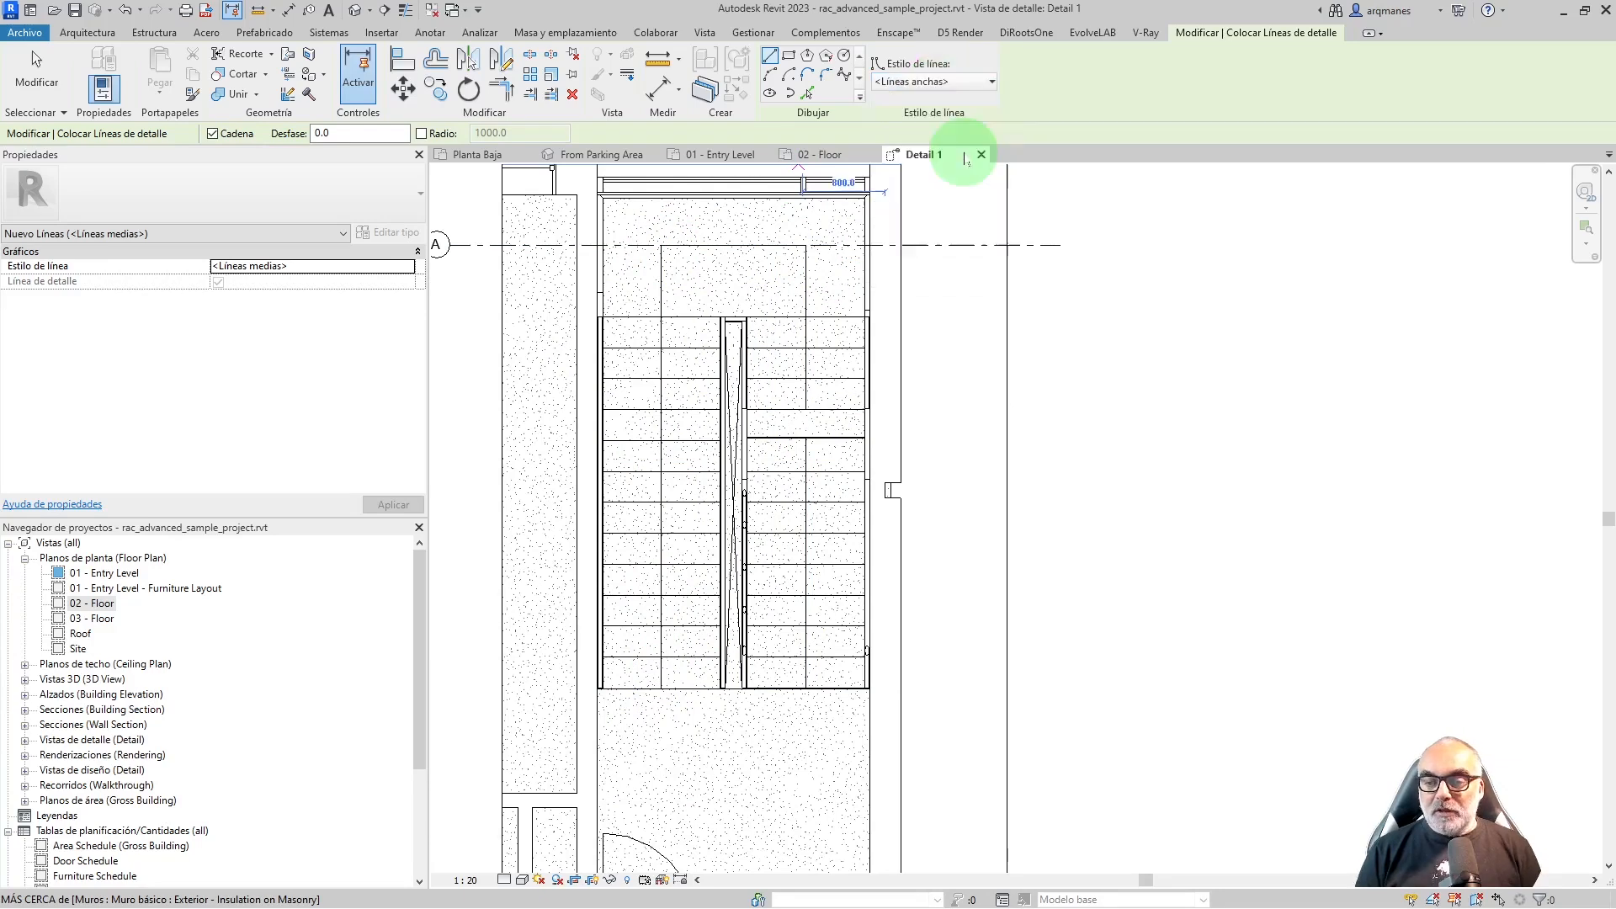
{"action": "scroll", "coordinate": [698, 665], "scroll_direction": "up", "scroll_amount": 5}
{"action": "left_click", "coordinate": [645, 700]}
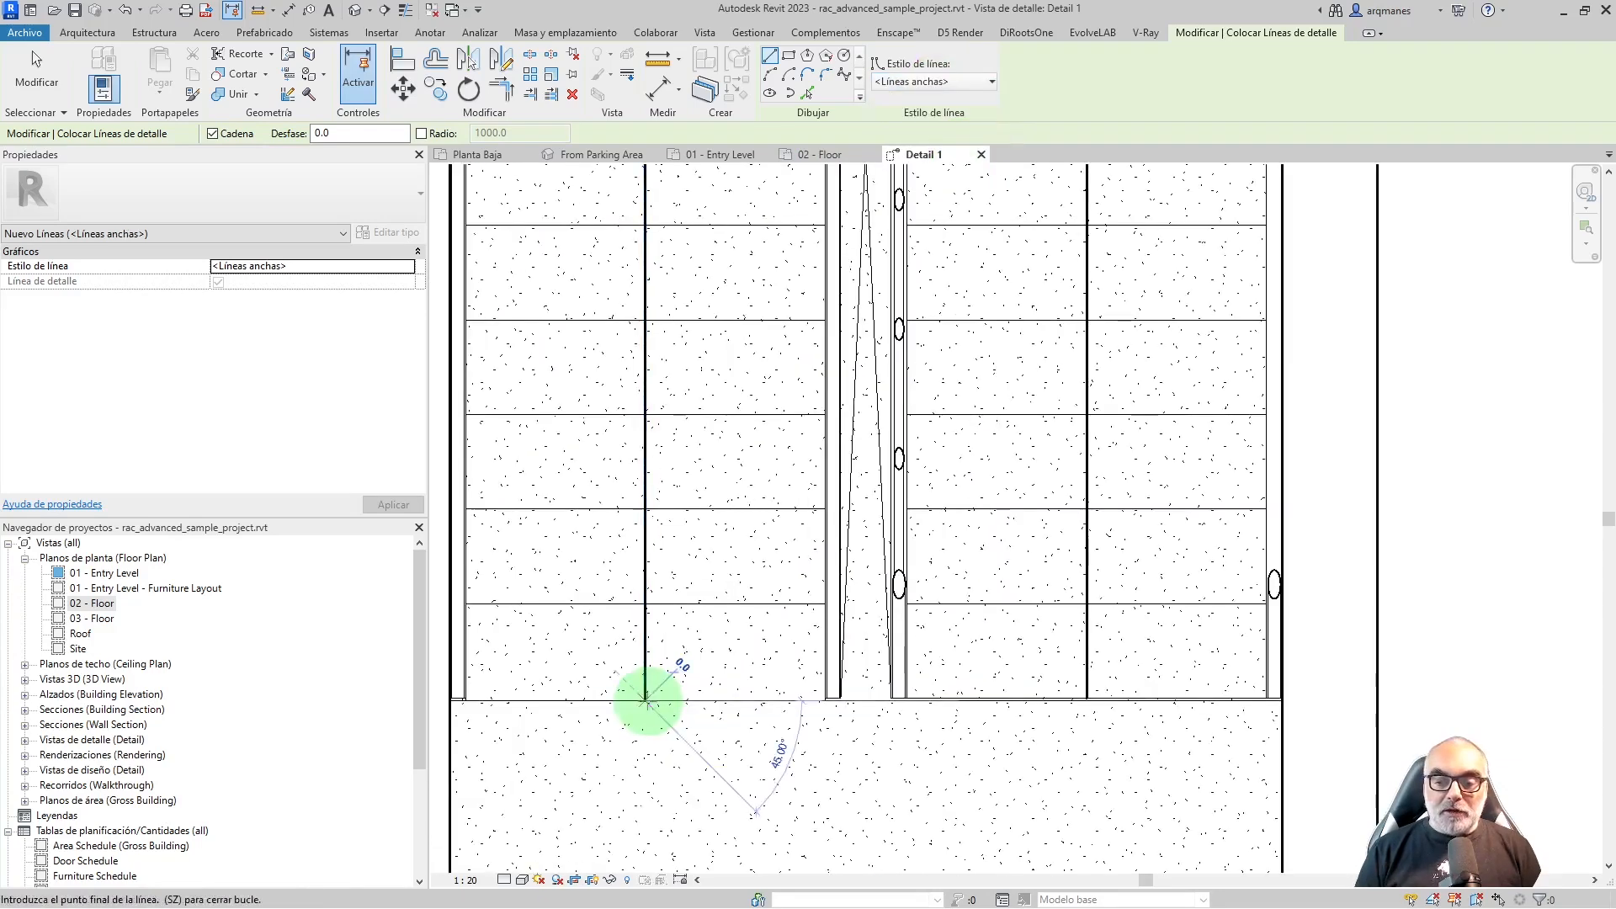
{"action": "left_click", "coordinate": [751, 643]}
{"action": "key", "text": "Escape"}
{"action": "left_click", "coordinate": [645, 700]}
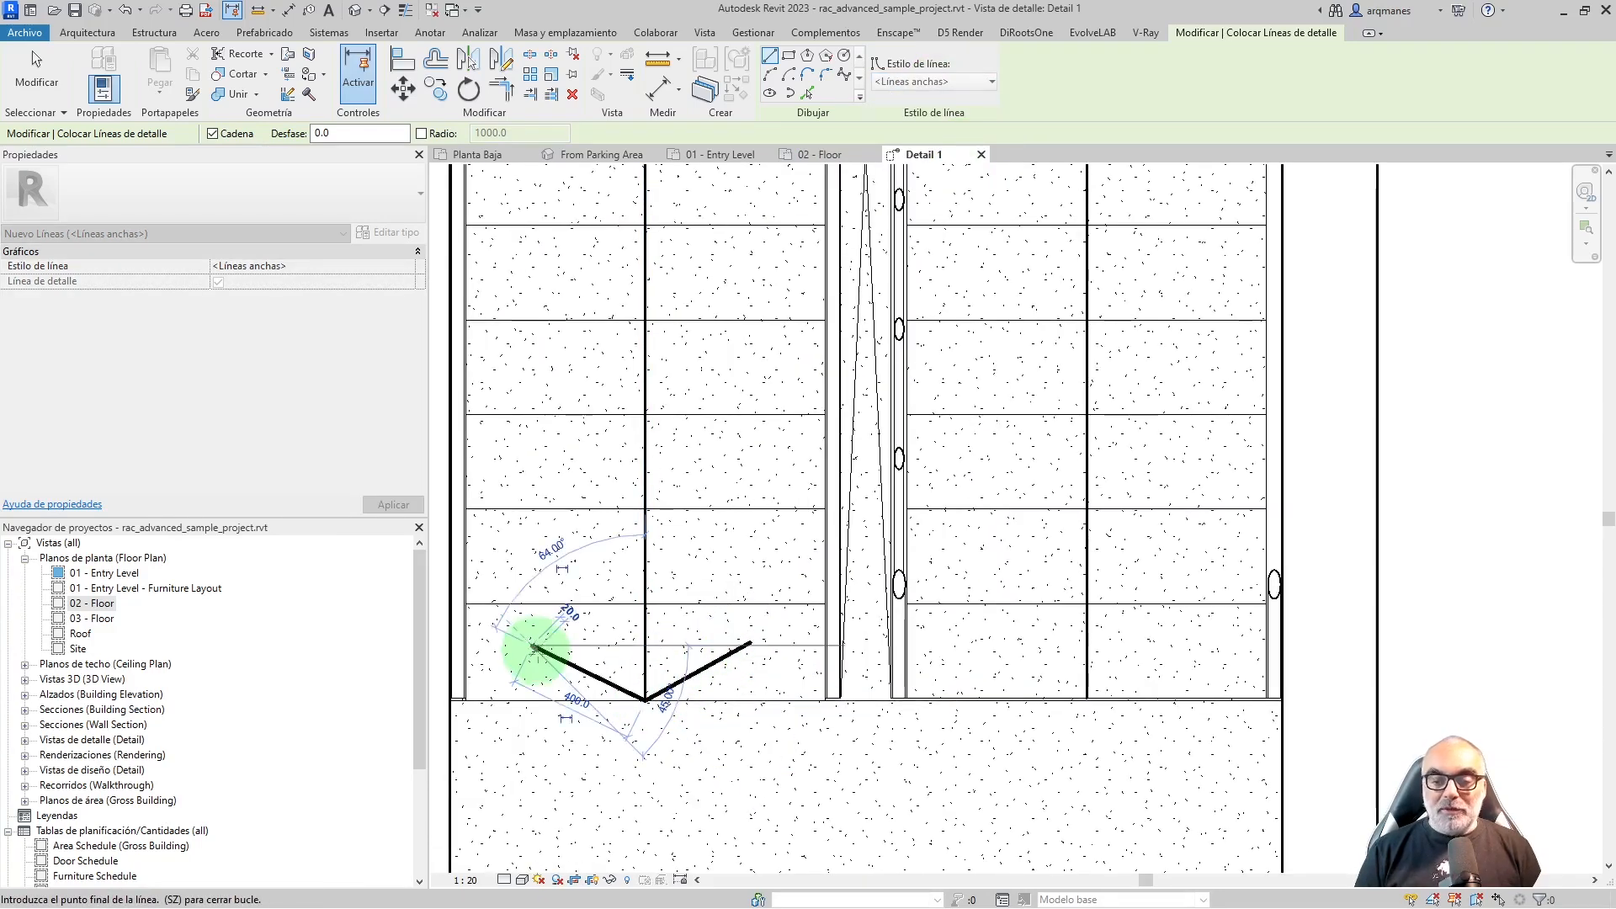
{"action": "left_click", "coordinate": [532, 646]}
{"action": "key", "text": "Escape"}
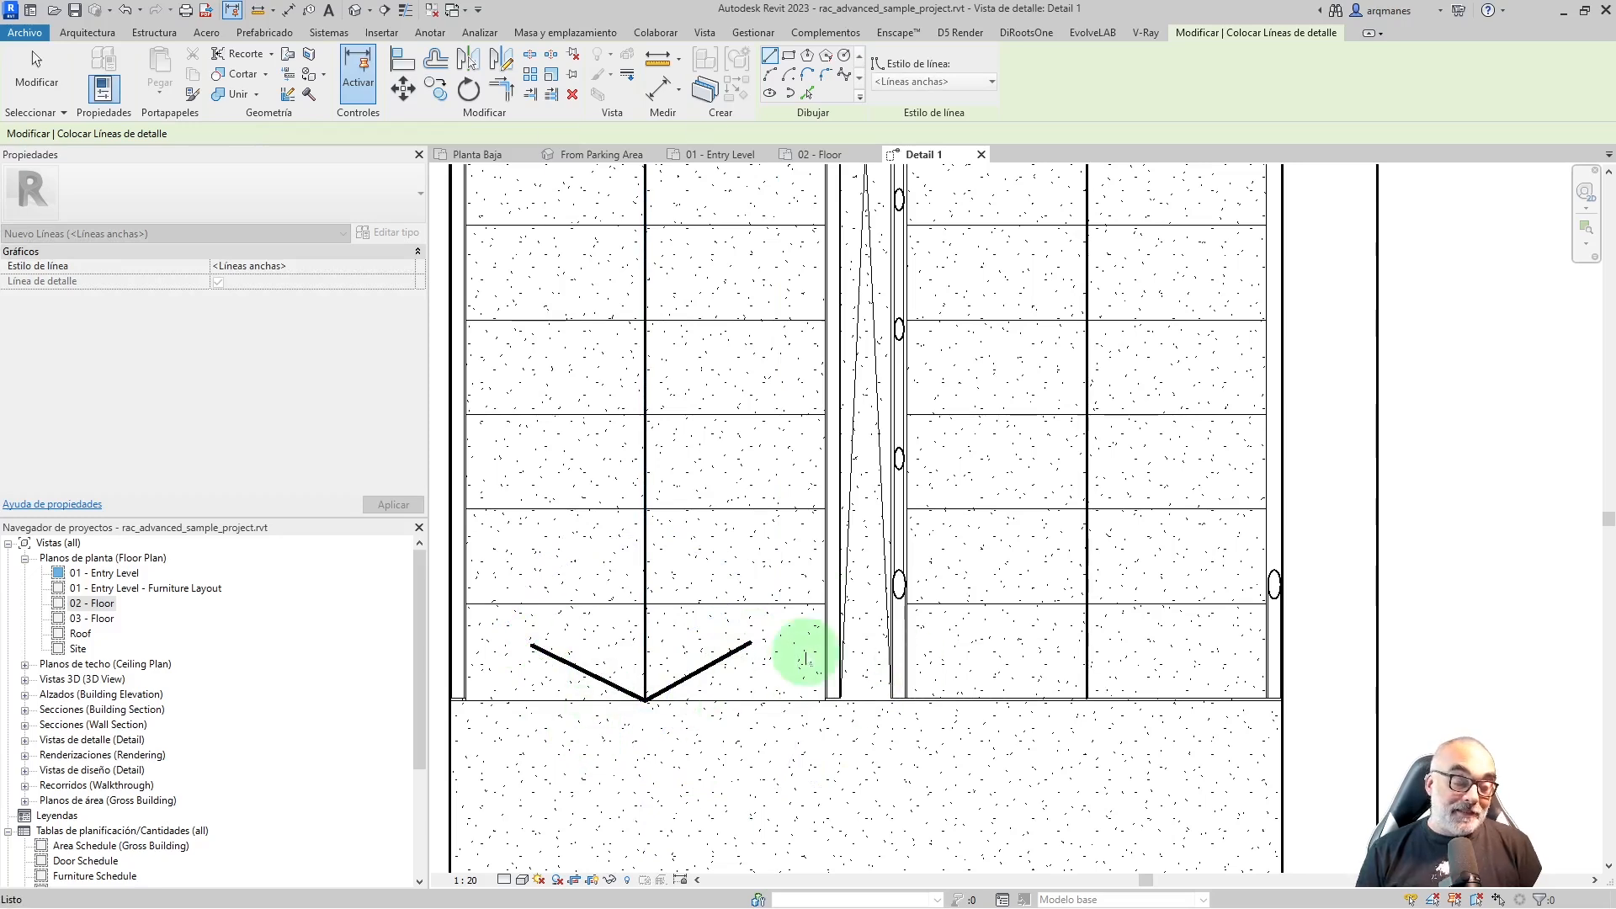
Add a <Líneas anchas> arrowhead below the gap in the right flight's path and short lines beside the path at its first step
{"action": "scroll", "coordinate": [674, 694], "scroll_direction": "down", "scroll_amount": 3}
{"action": "scroll", "coordinate": [943, 215], "scroll_direction": "up", "scroll_amount": 3}
{"action": "left_click", "coordinate": [807, 422]}
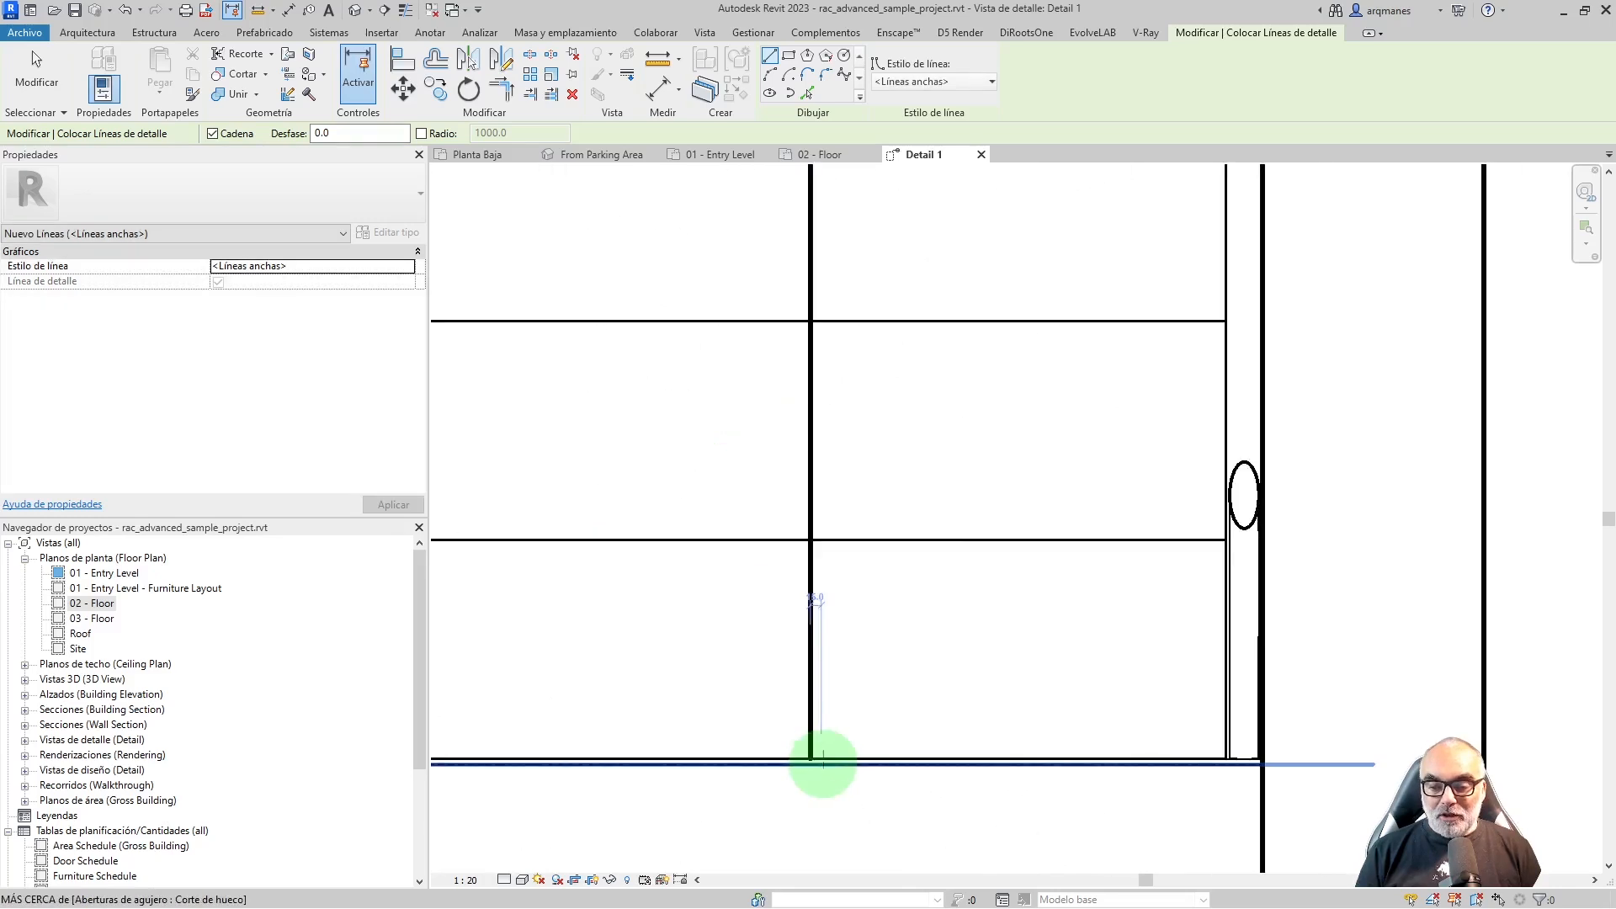
{"action": "left_click", "coordinate": [820, 761]}
{"action": "key", "text": "Escape"}
{"action": "left_click", "coordinate": [794, 760]}
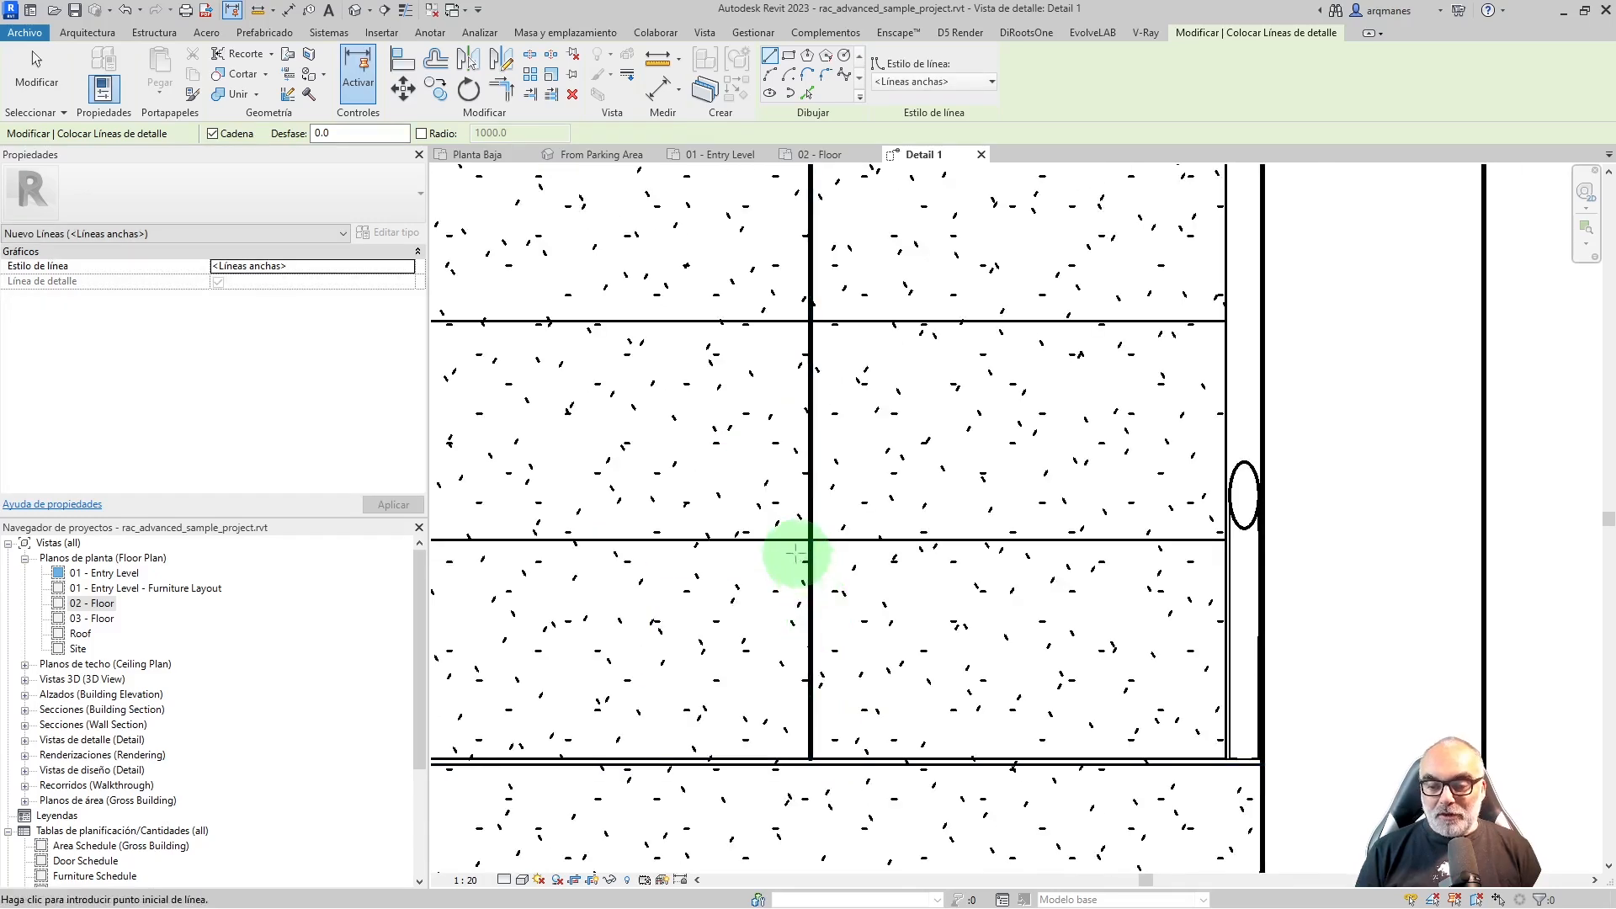
{"action": "left_click", "coordinate": [793, 541]}
{"action": "key", "text": "Escape"}
{"action": "key", "text": "Escape"}
{"action": "scroll", "coordinate": [909, 764], "scroll_direction": "down", "scroll_amount": 8}
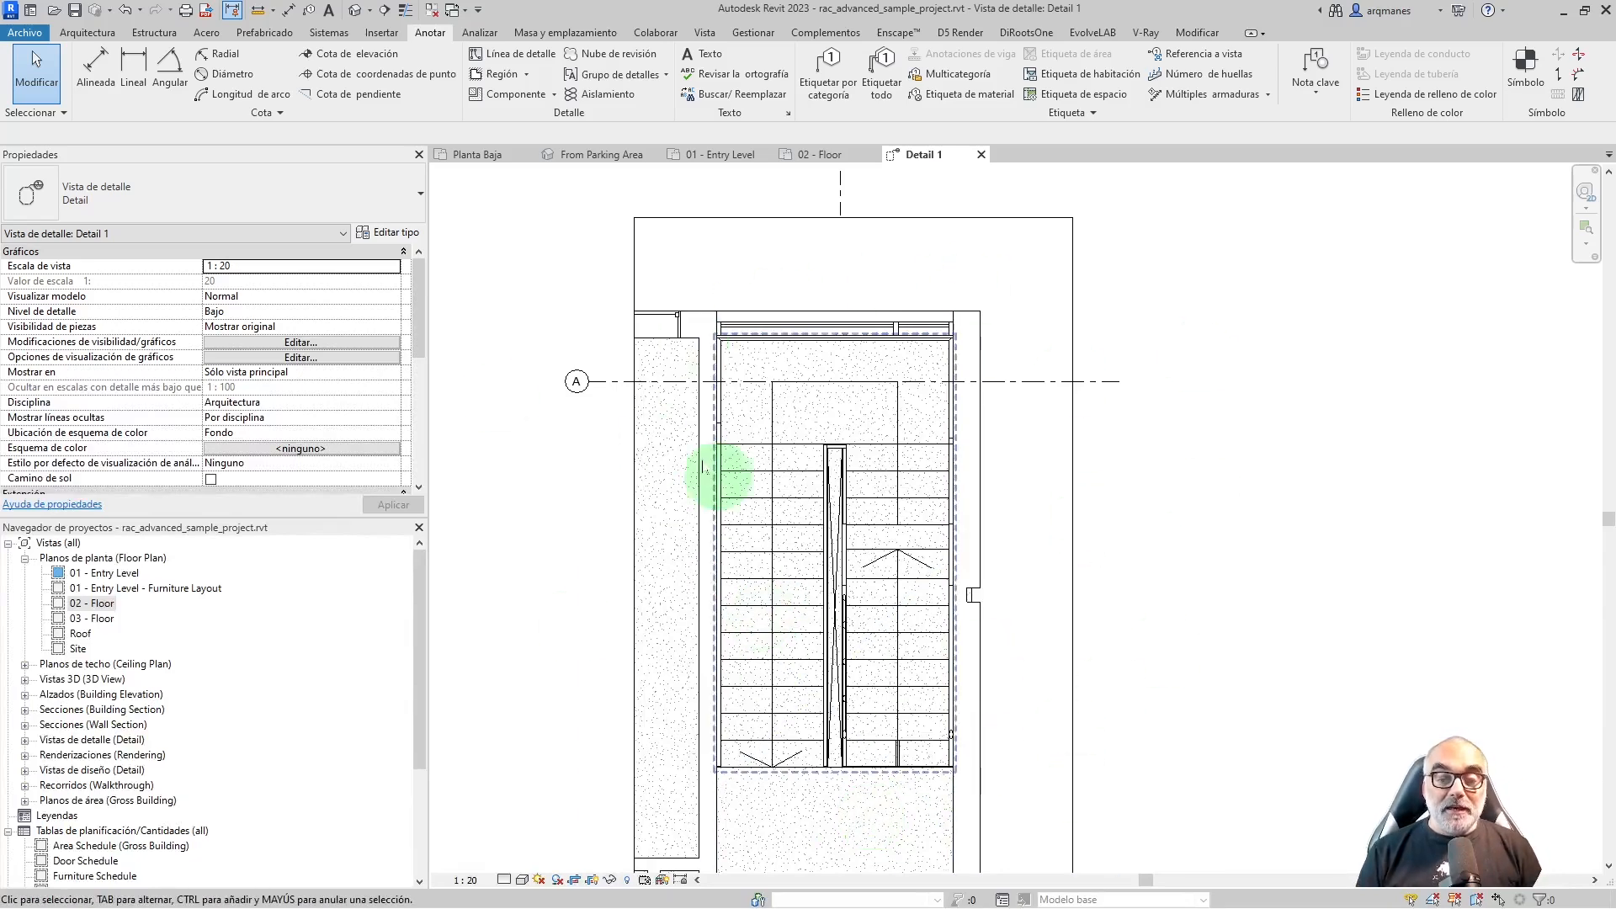
Check the callout in the 02 - Floor plan and reopen the Detail 1 view from the project's detail views
{"action": "double_click", "coordinate": [85, 604]}
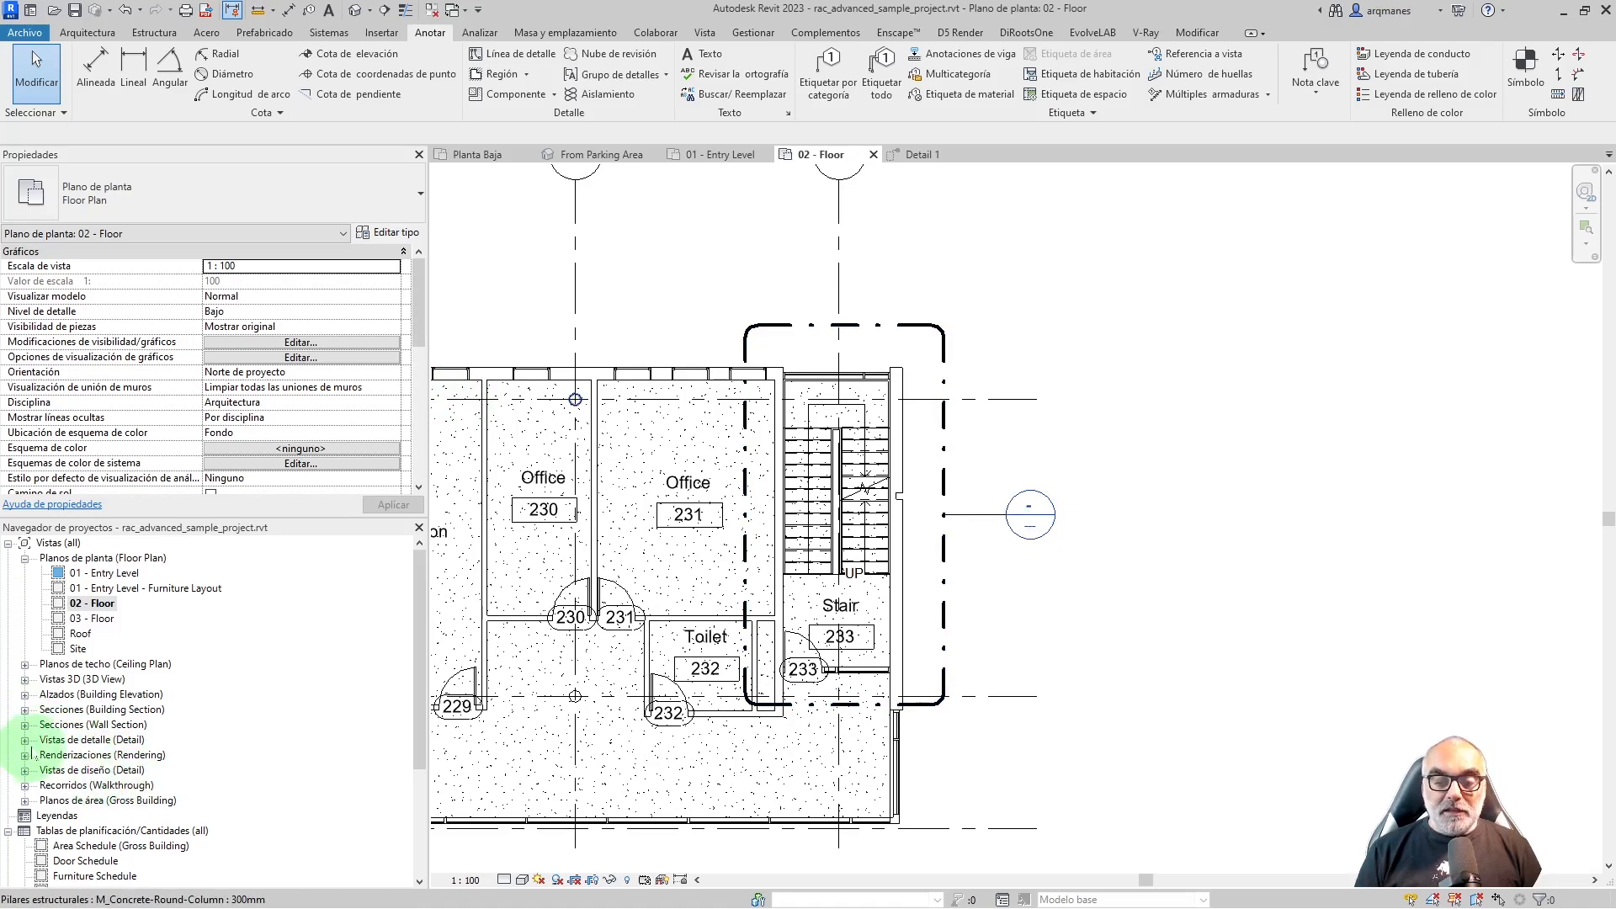
{"action": "left_click", "coordinate": [25, 739]}
{"action": "double_click", "coordinate": [85, 770]}
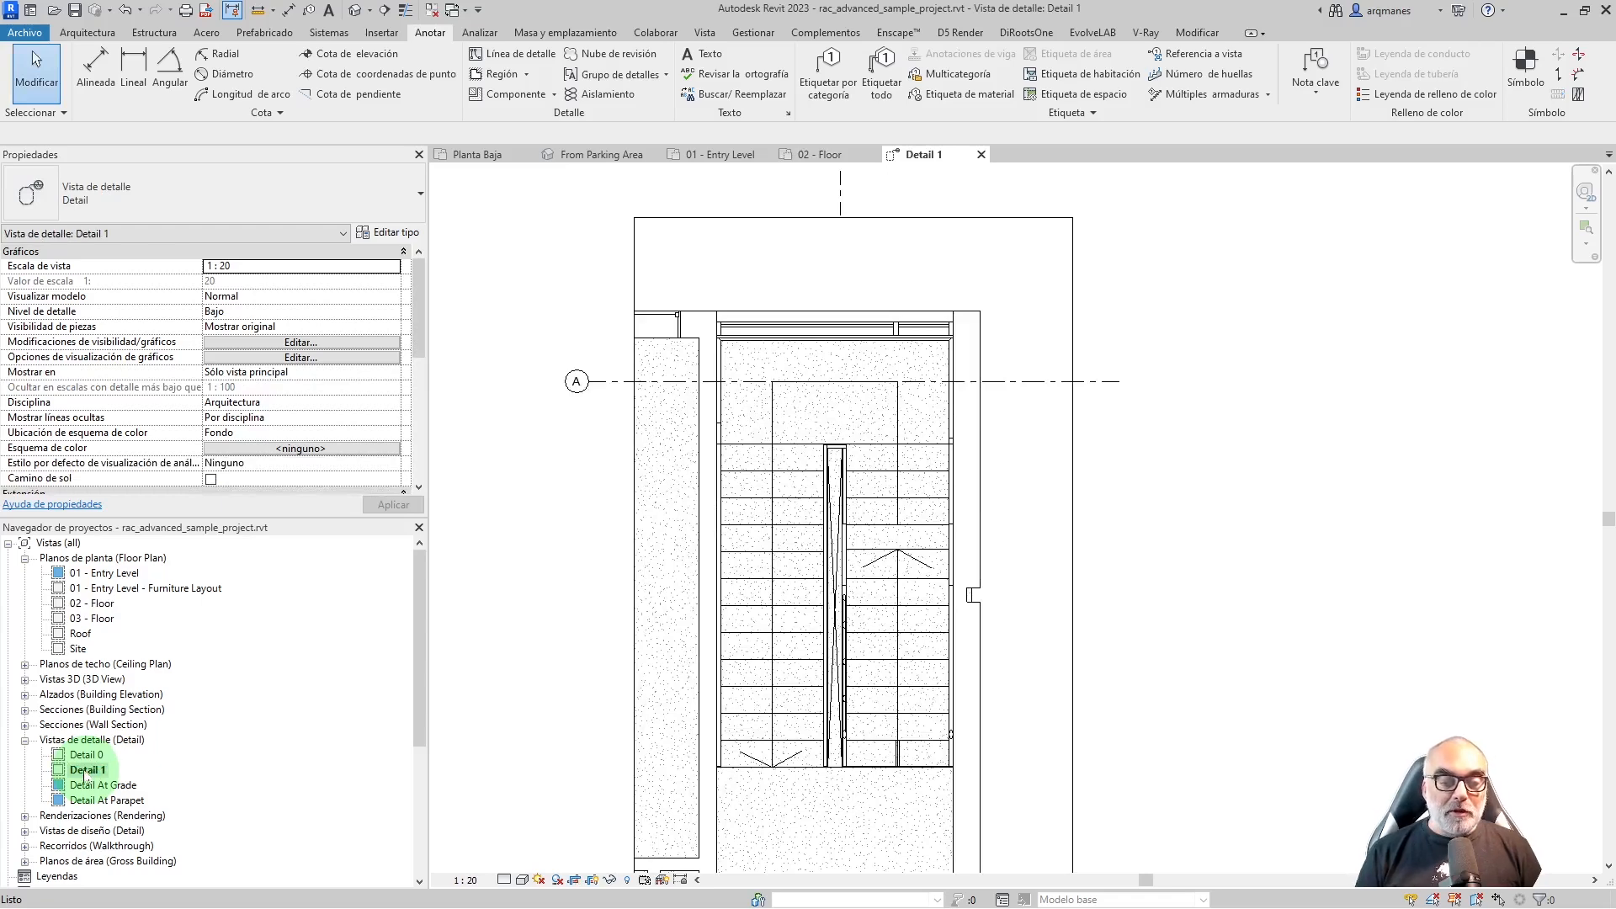
Rename the Detail 1 view as Planta escalera 1-20 1Nivel
{"action": "right_click", "coordinate": [85, 772]}
{"action": "left_click", "coordinate": [154, 605]}
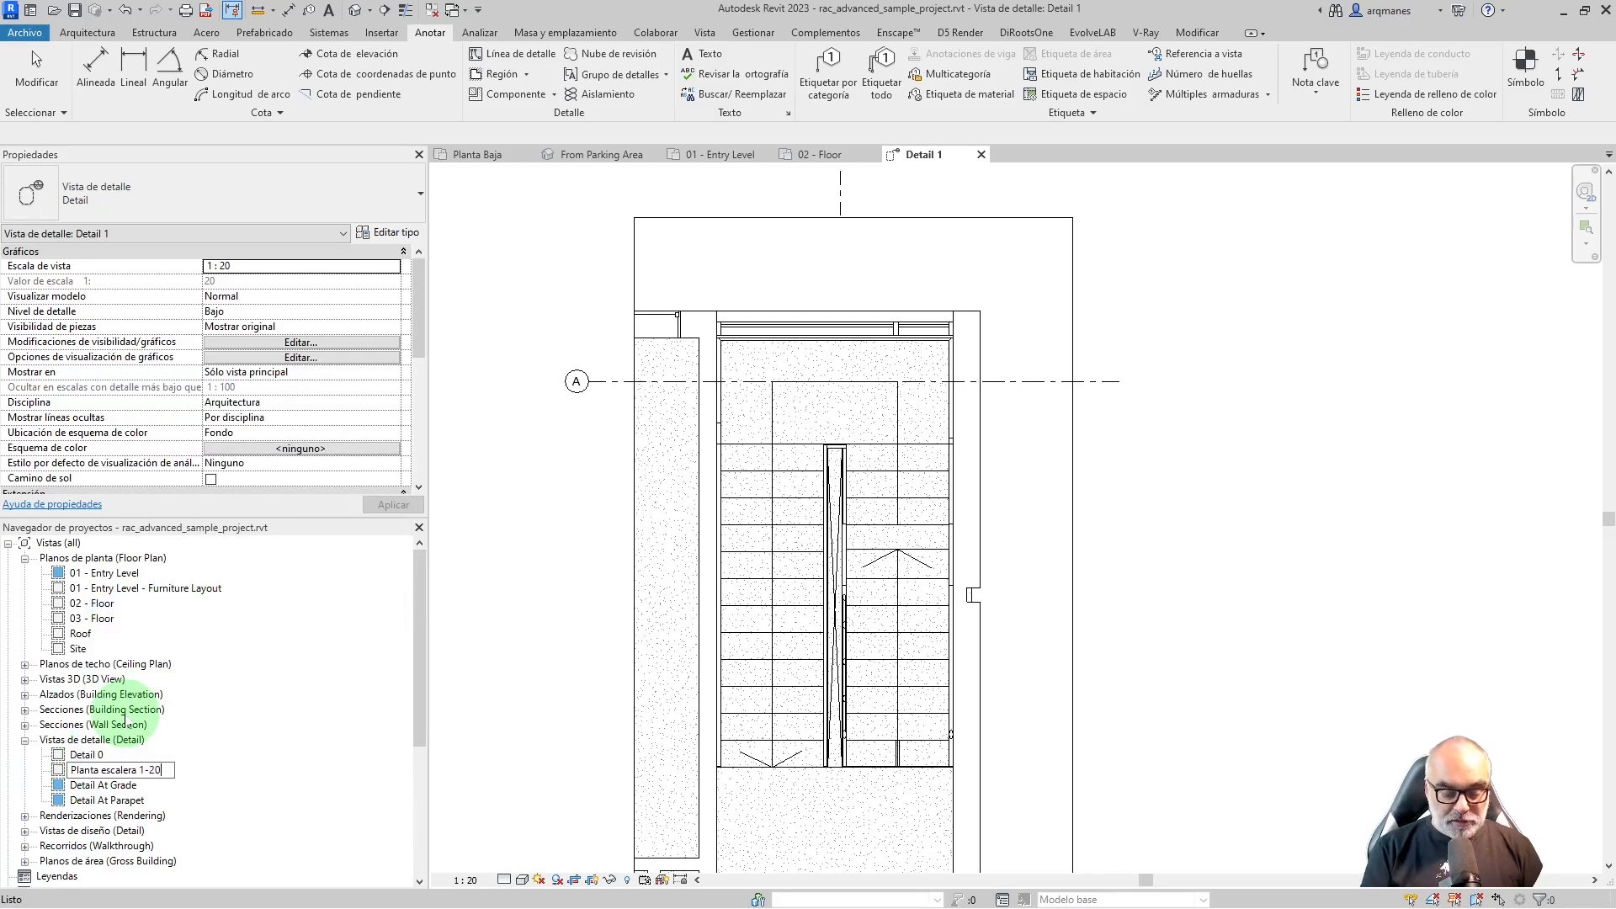
{"action": "type", "text": "Planta escalera 1-20 1Nivel"}
{"action": "key", "text": "Return"}
{"action": "scroll", "coordinate": [884, 559], "scroll_direction": "up", "scroll_amount": 5}
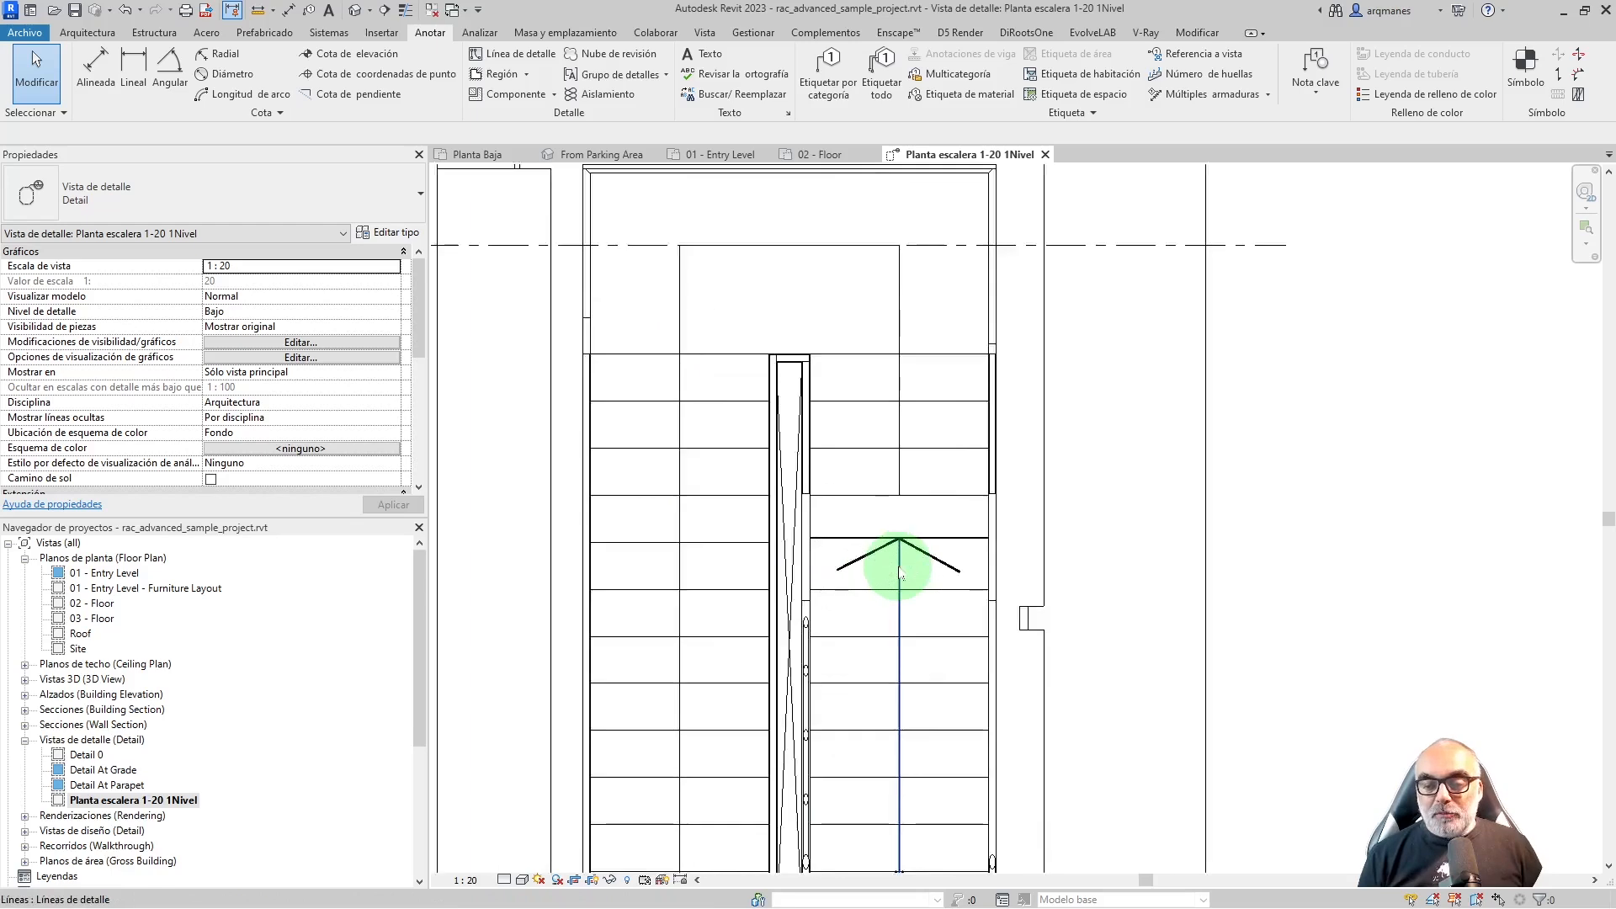
{"action": "scroll", "coordinate": [800, 488], "scroll_direction": "down", "scroll_amount": 5}
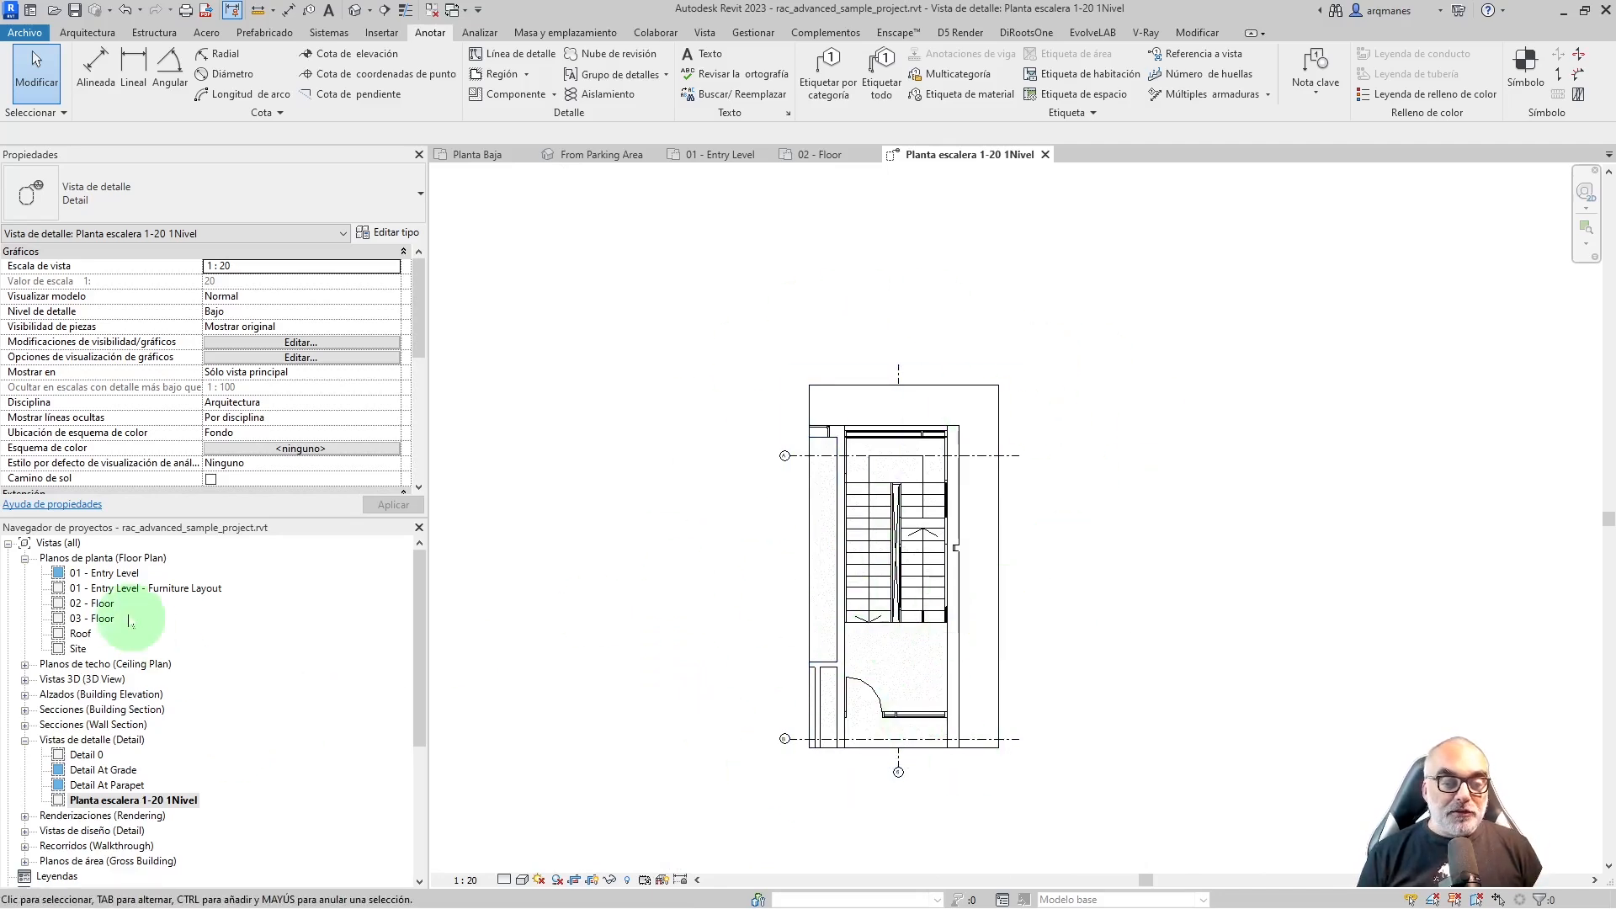
In the 02 - Floor plan, sketch a closed L-shaped callout boundary around Stair 217 and Electrical 214 and finish it
{"action": "double_click", "coordinate": [93, 604]}
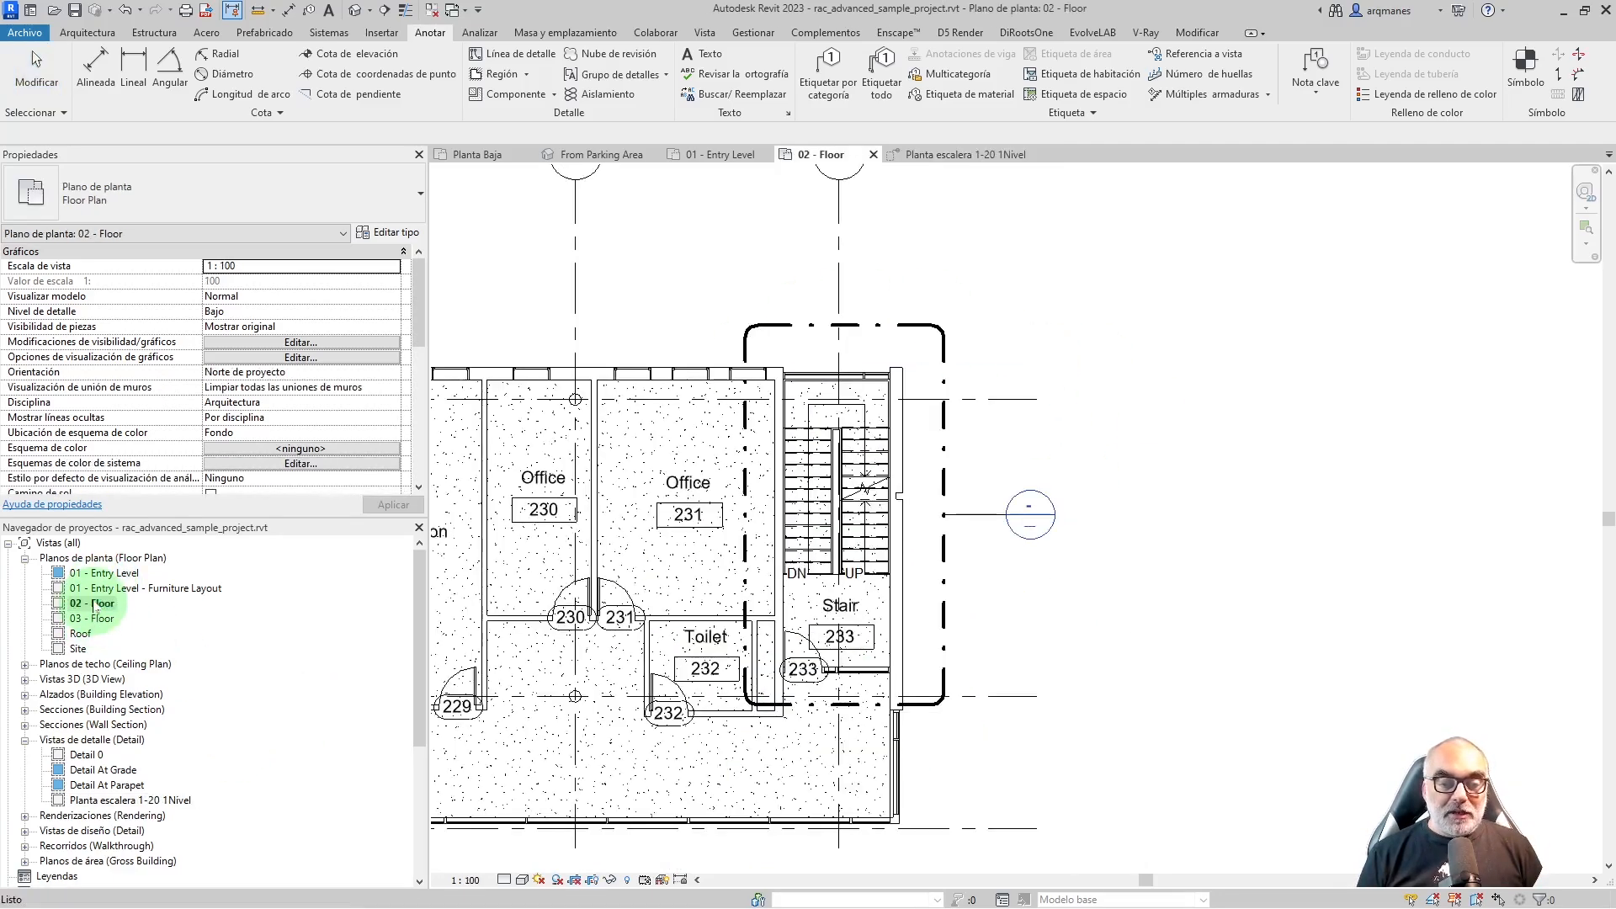
{"action": "scroll", "coordinate": [903, 446], "scroll_direction": "up", "scroll_amount": 1}
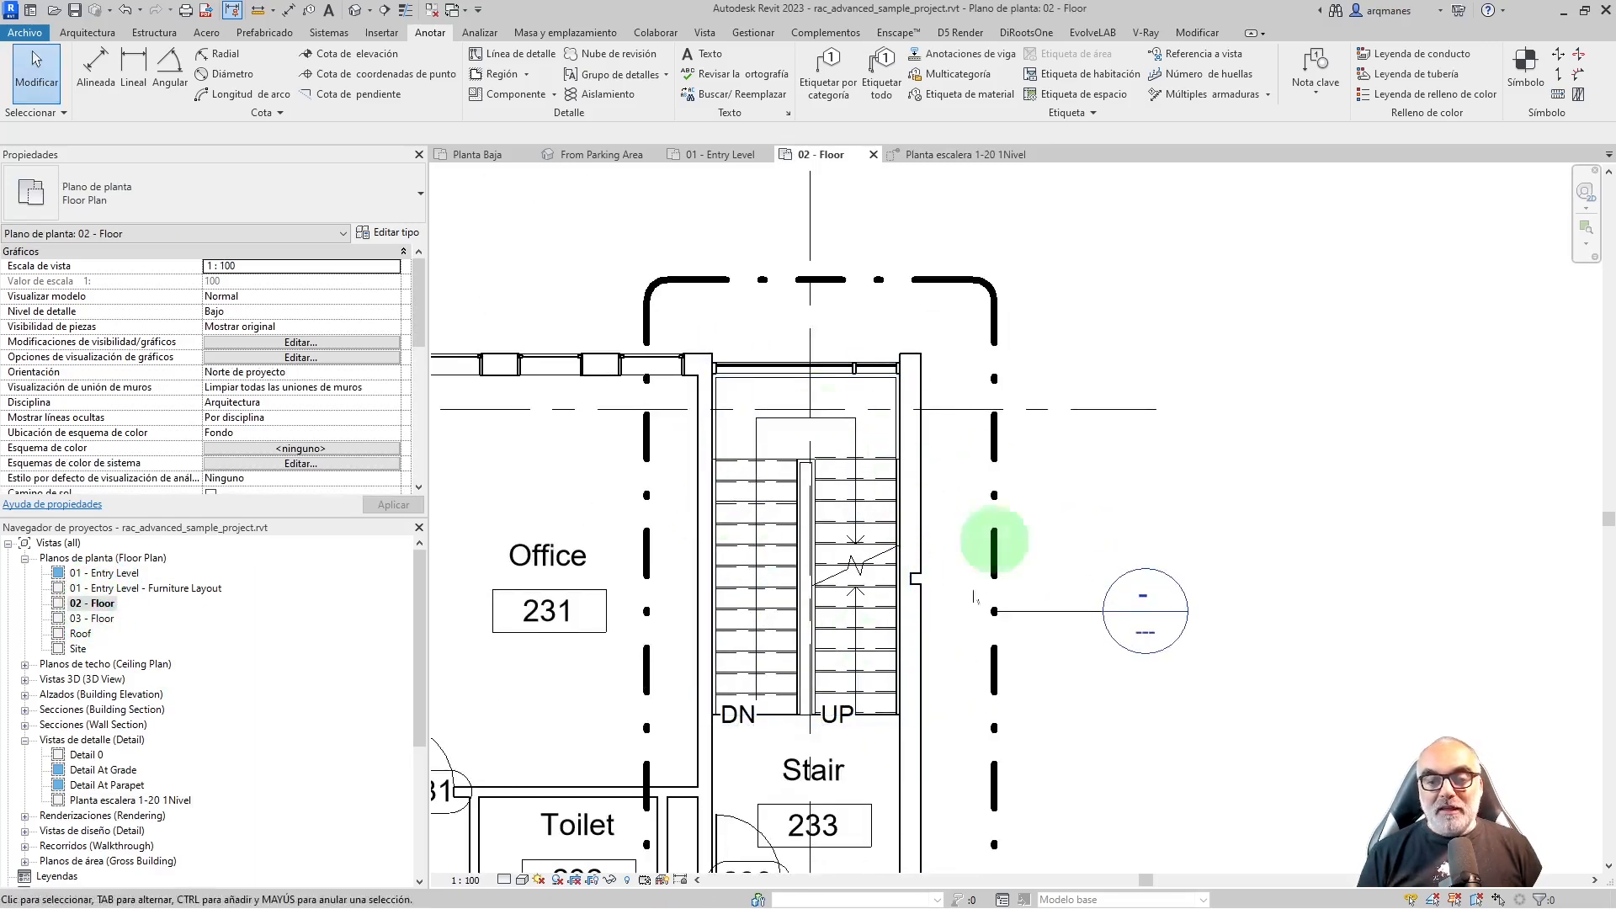
{"action": "scroll", "coordinate": [856, 558], "scroll_direction": "down", "scroll_amount": 4}
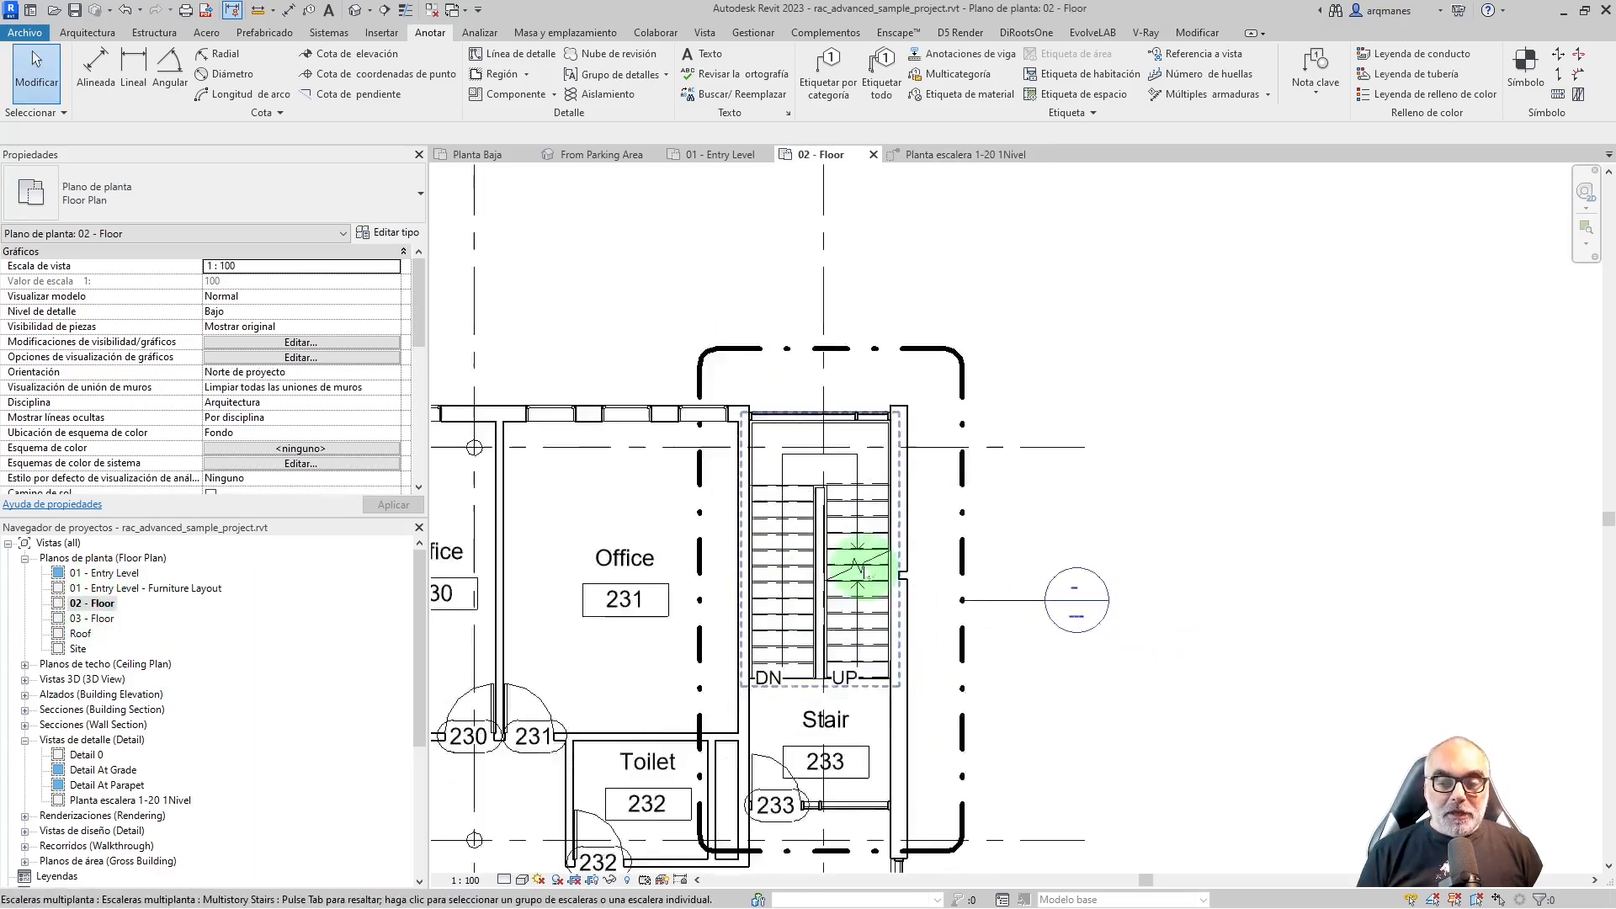
{"action": "scroll", "coordinate": [926, 452], "scroll_direction": "down", "scroll_amount": 2}
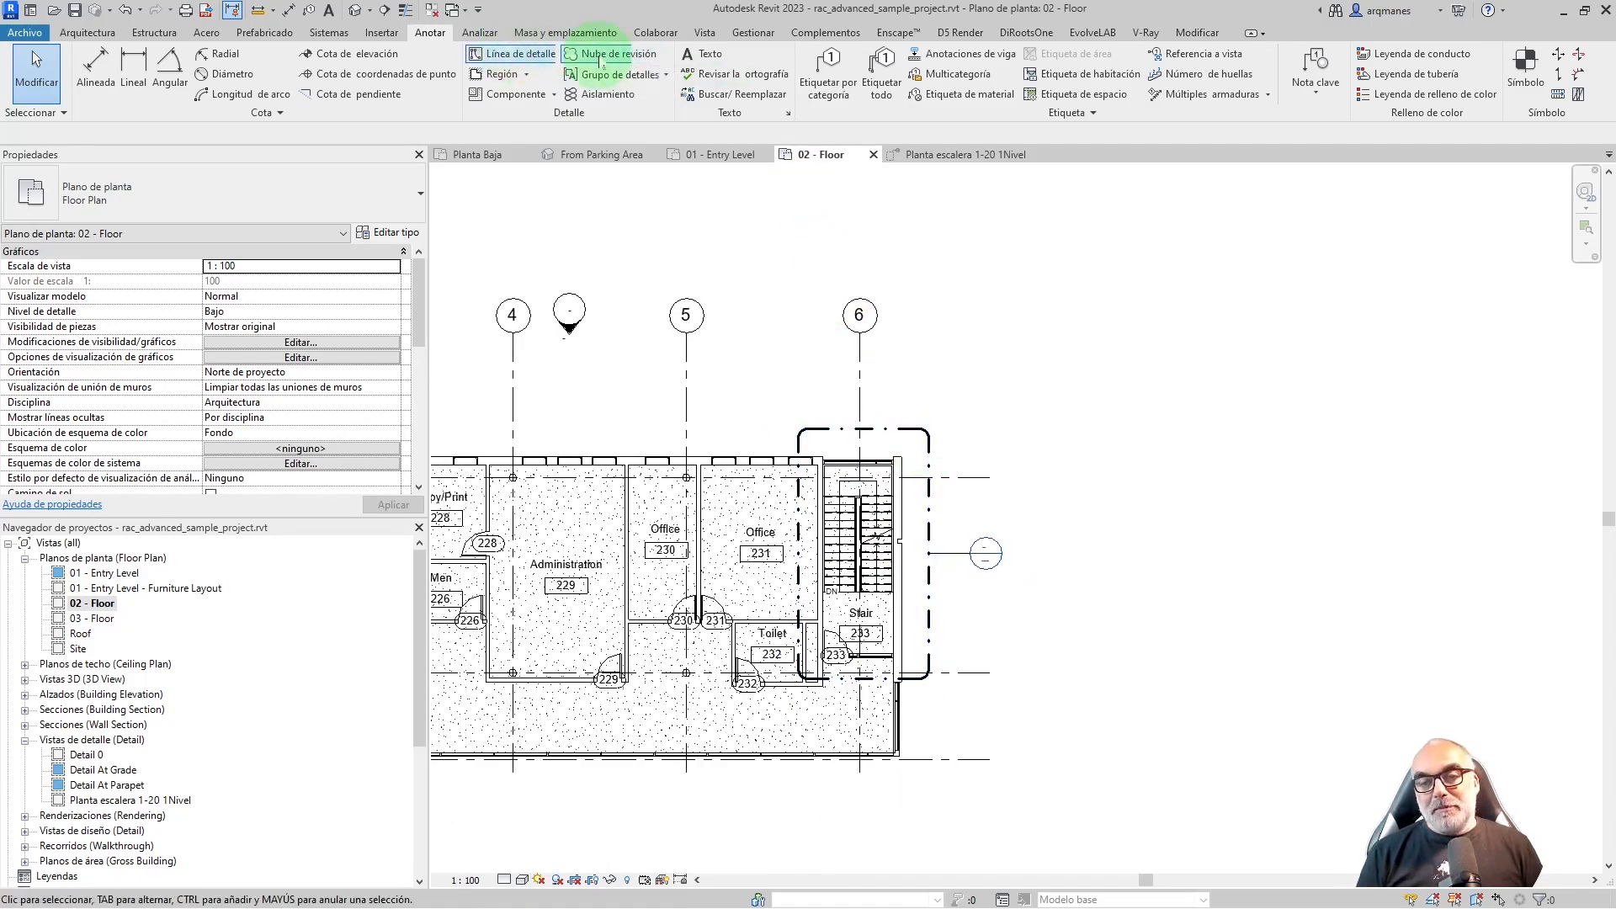
{"action": "left_click", "coordinate": [706, 33]}
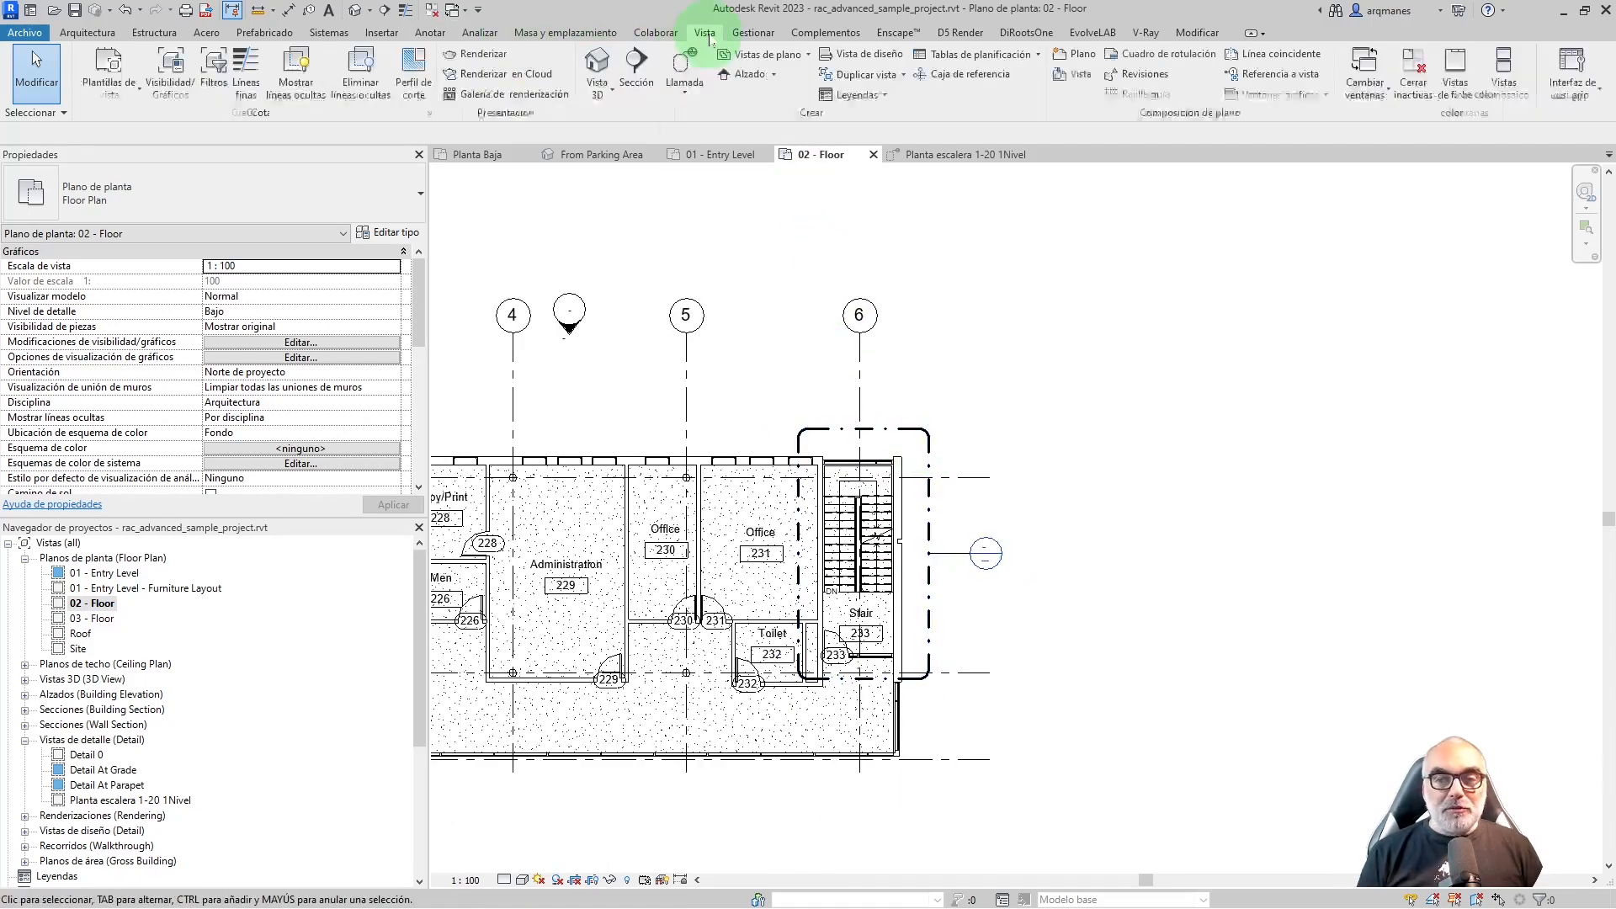
{"action": "left_click", "coordinate": [685, 95]}
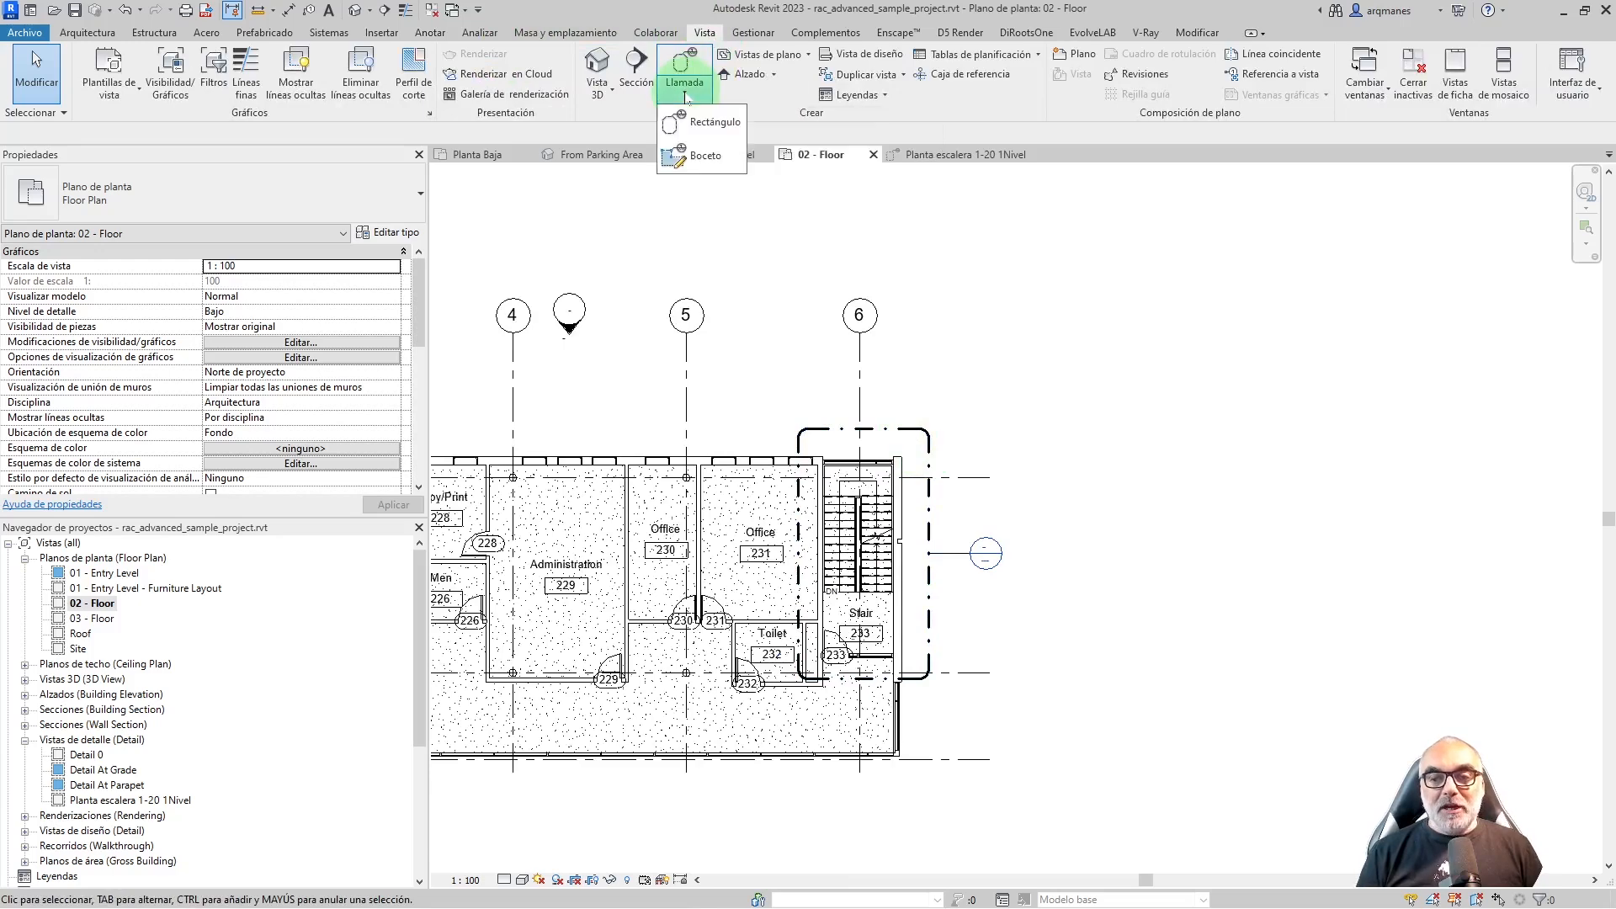
{"action": "left_click", "coordinate": [706, 160]}
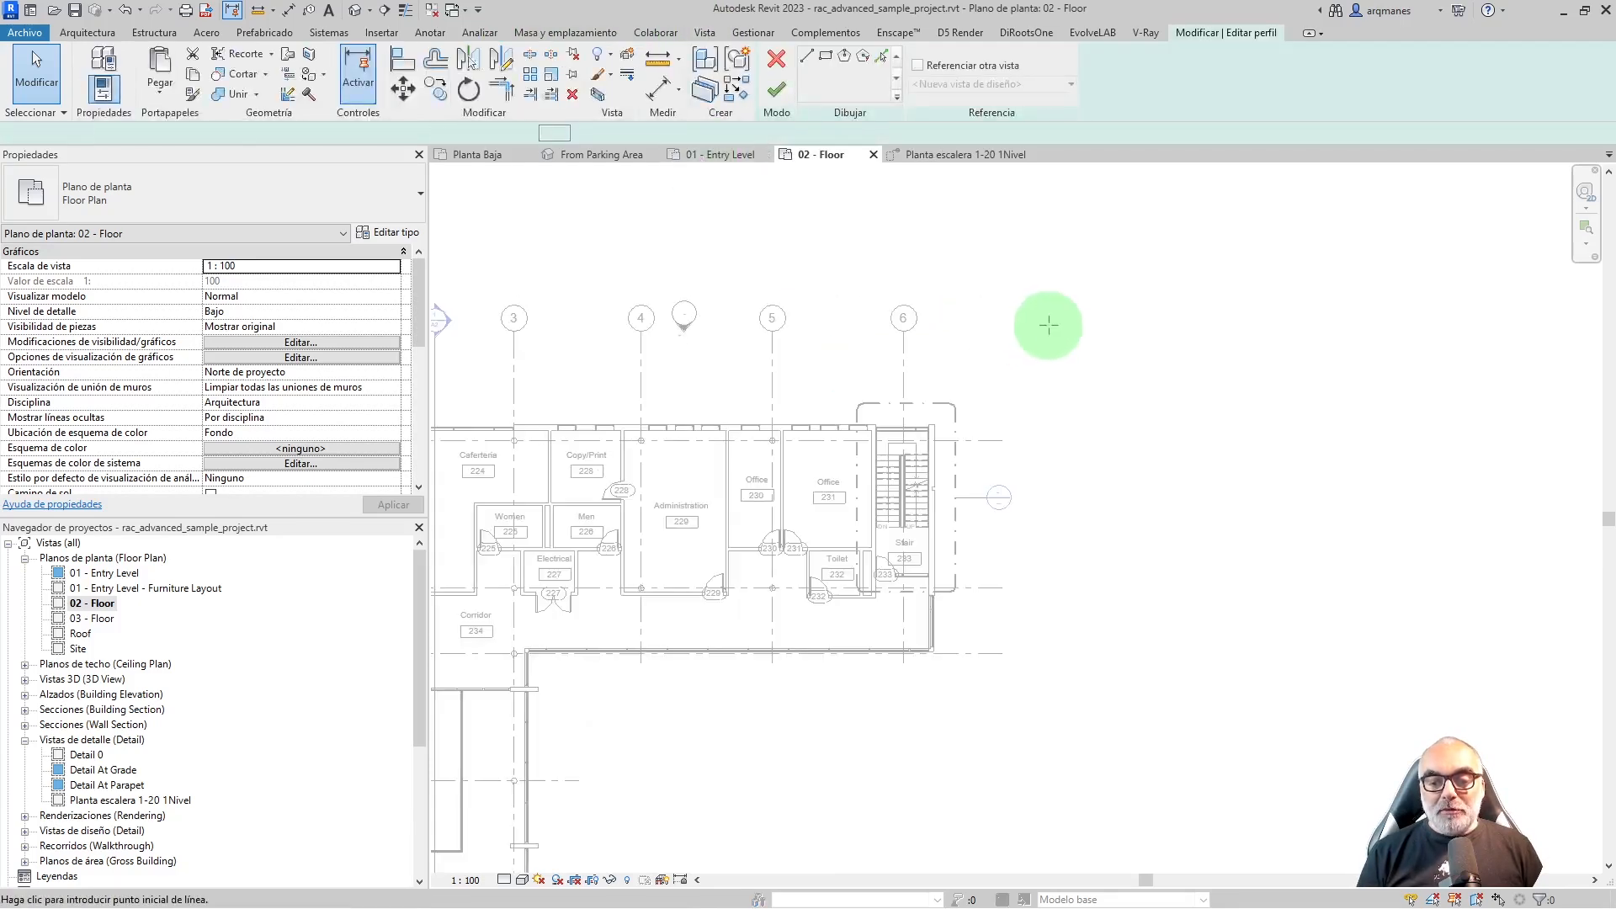
{"action": "scroll", "coordinate": [1048, 325], "scroll_direction": "down", "scroll_amount": 5}
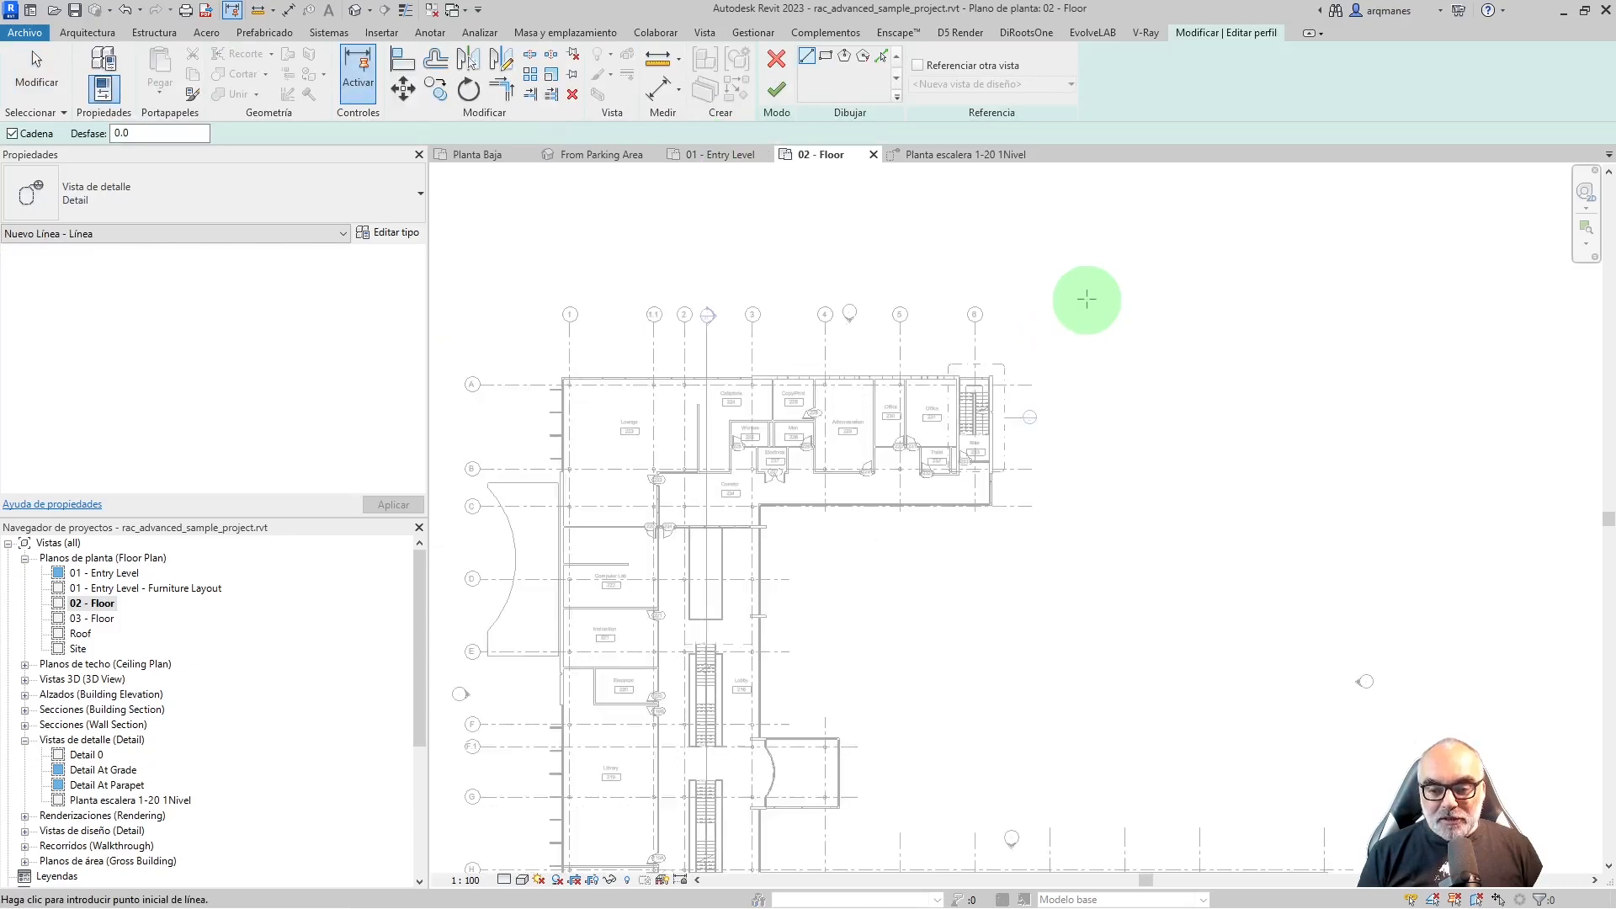
{"action": "scroll", "coordinate": [500, 579], "scroll_direction": "up", "scroll_amount": 6}
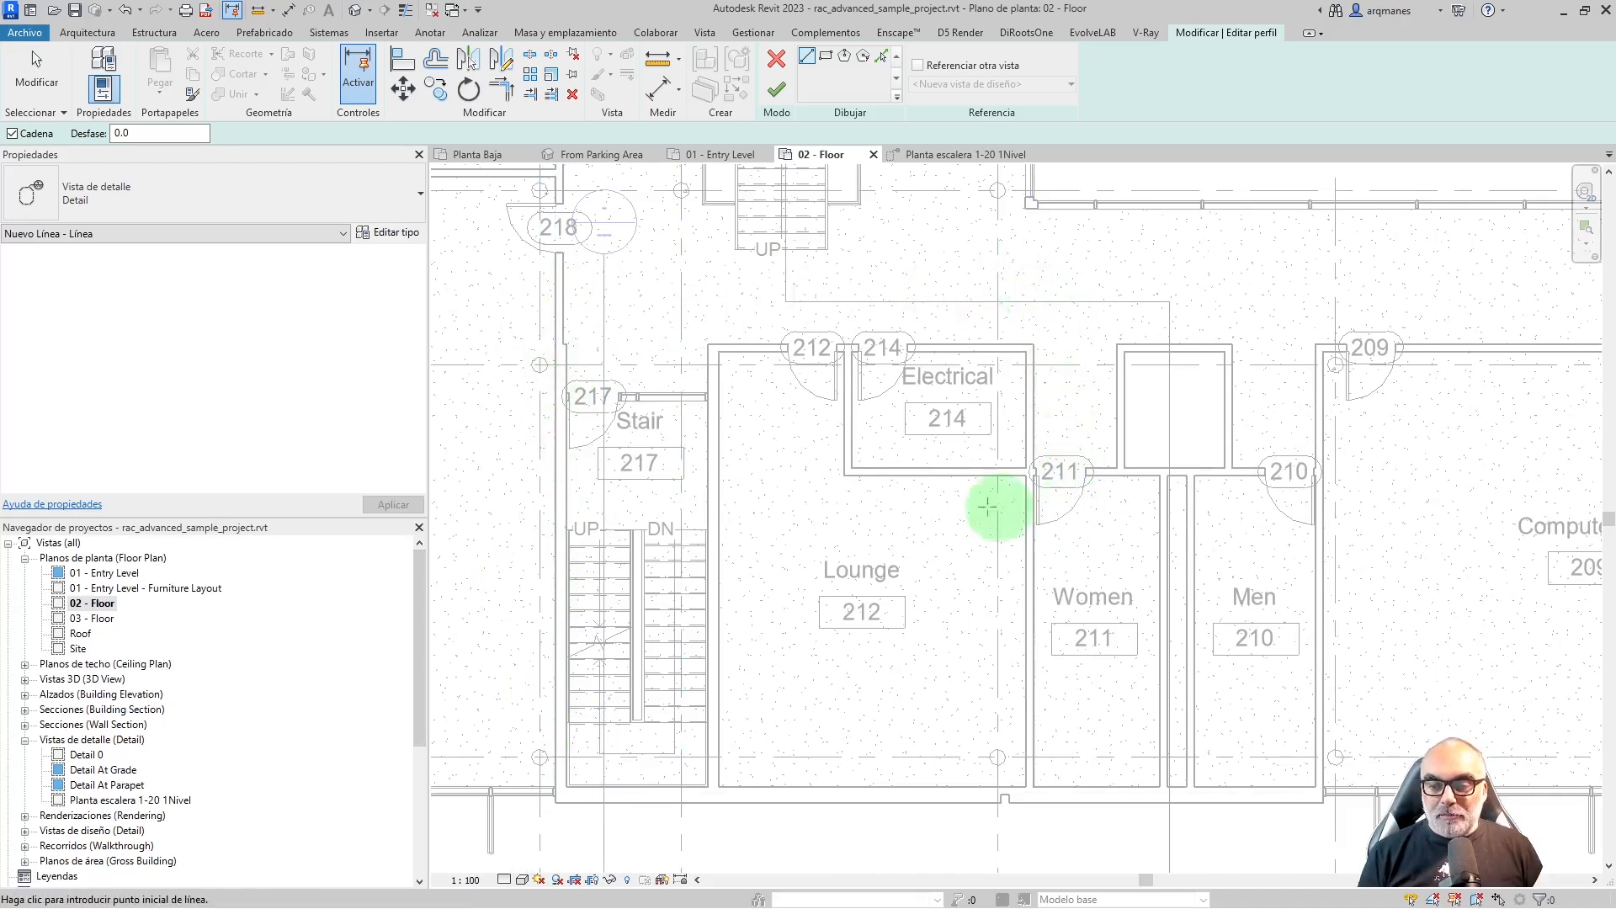
{"action": "left_click", "coordinate": [539, 827]}
{"action": "left_click", "coordinate": [540, 827]}
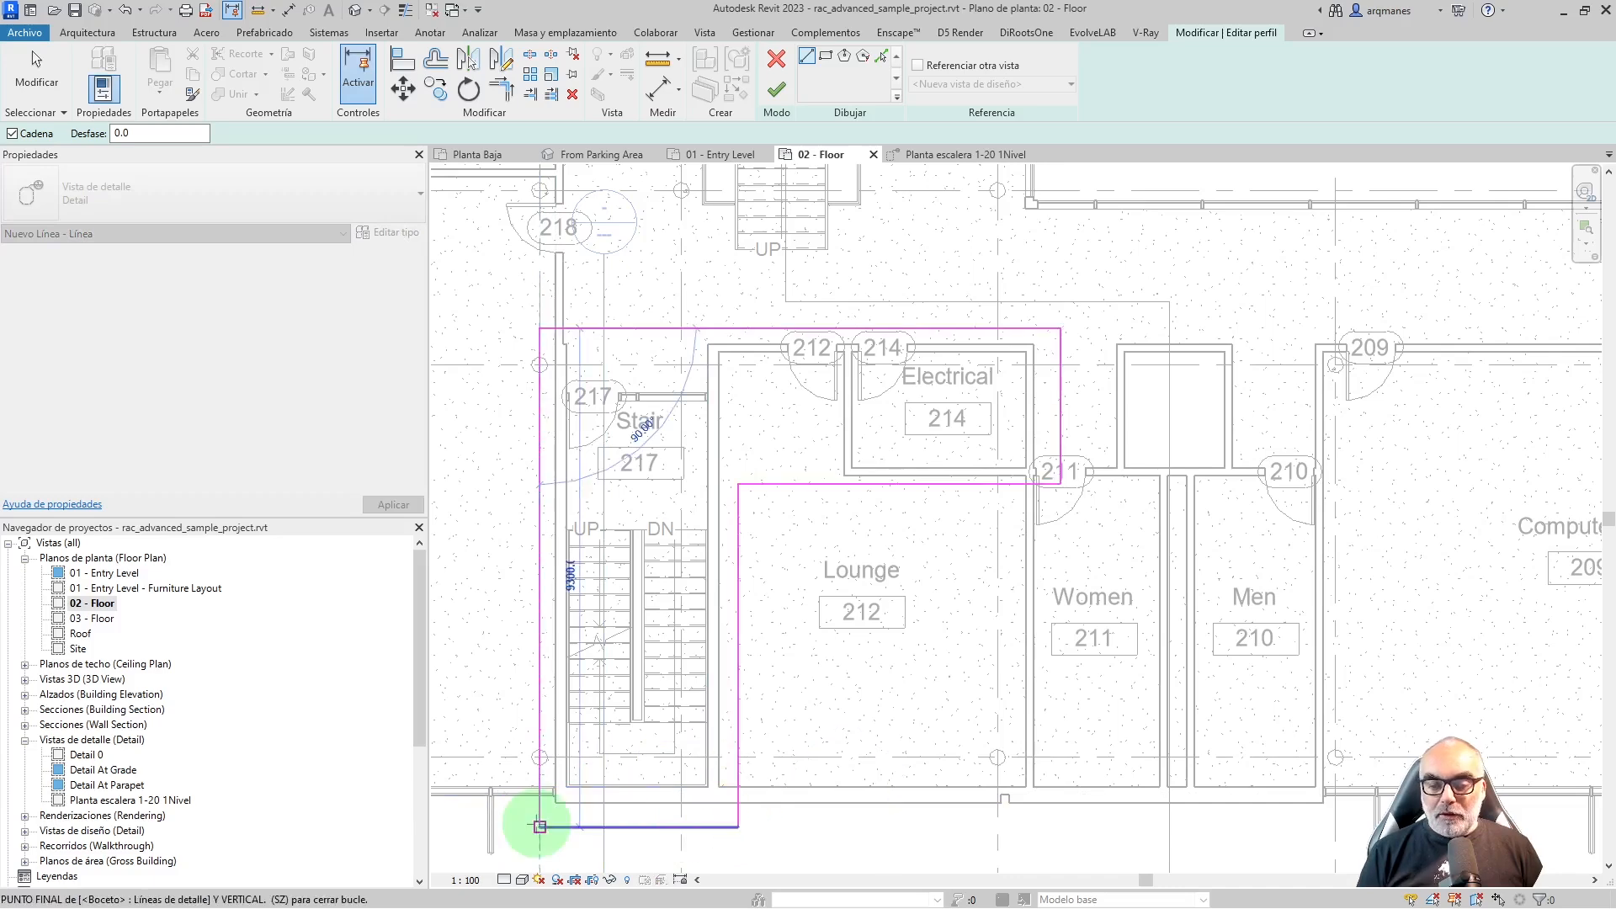
{"action": "left_click", "coordinate": [778, 90]}
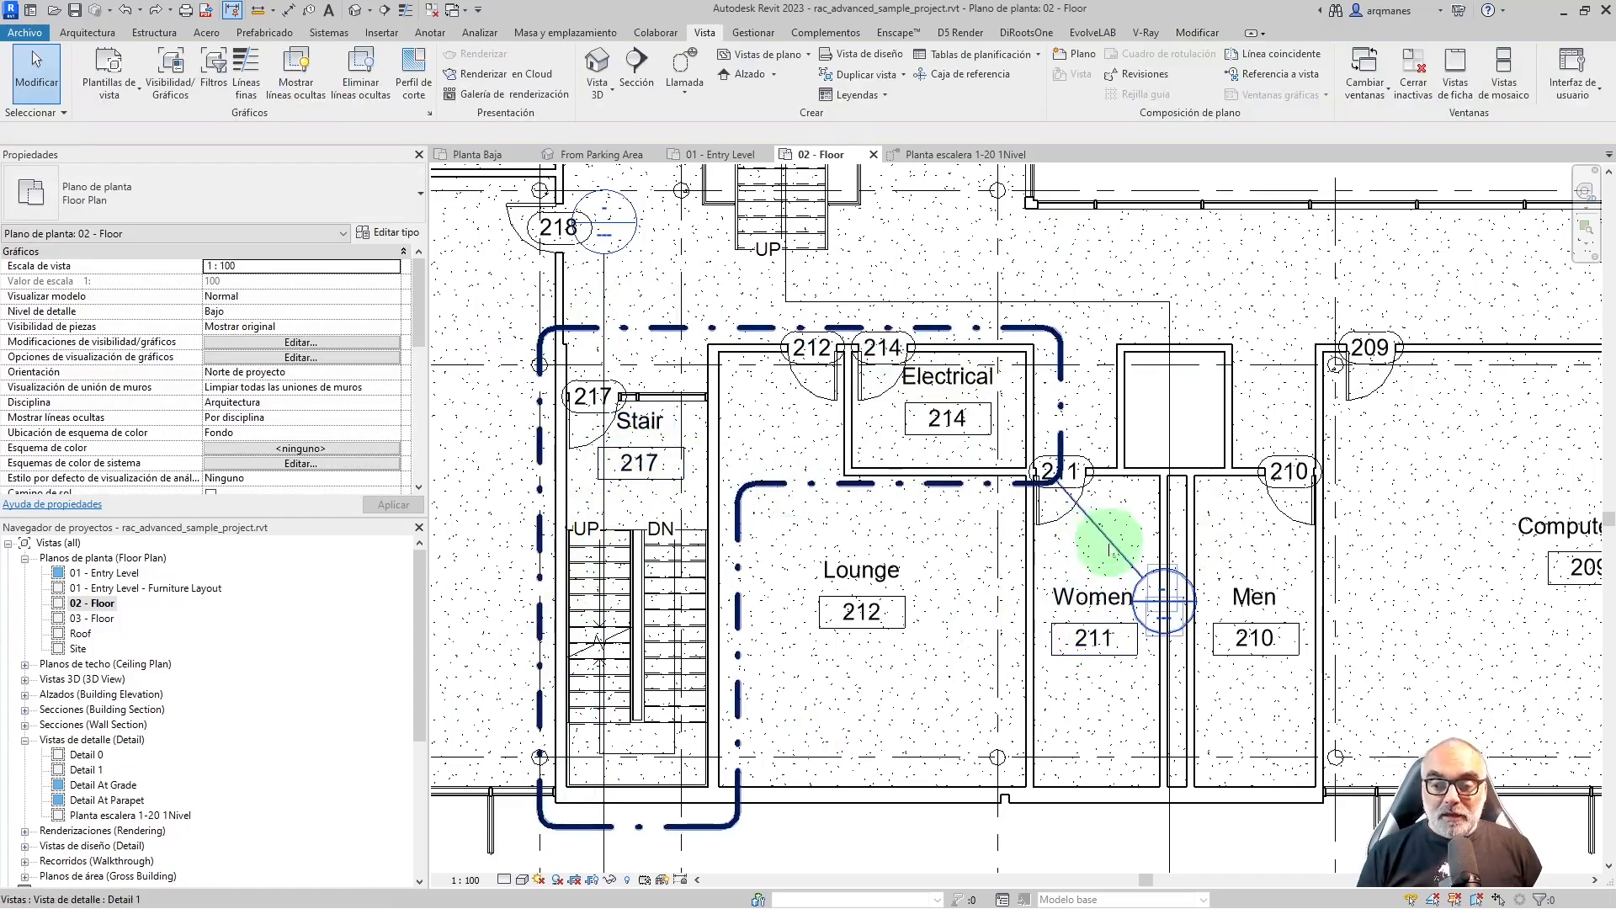
Move the L-shaped callout's head beside the Lounge 212 label, adjust its leader elbow, and open the callout's detail view
{"action": "left_click", "coordinate": [1112, 545]}
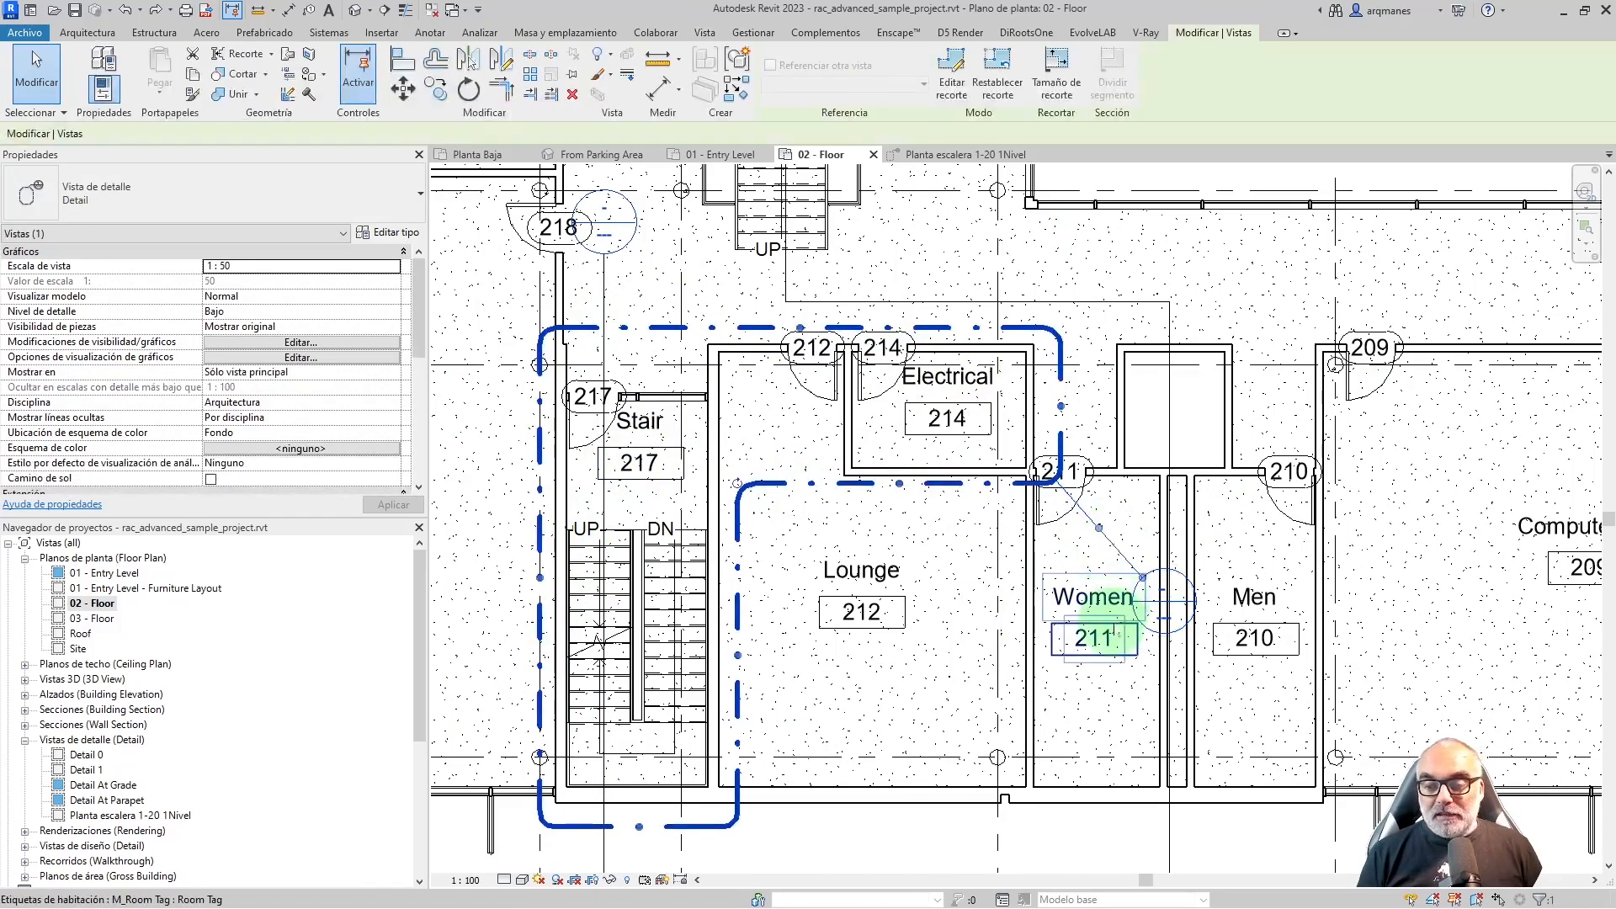
{"action": "left_click_drag", "start_coordinate": [1148, 581], "coordinate": [942, 587]}
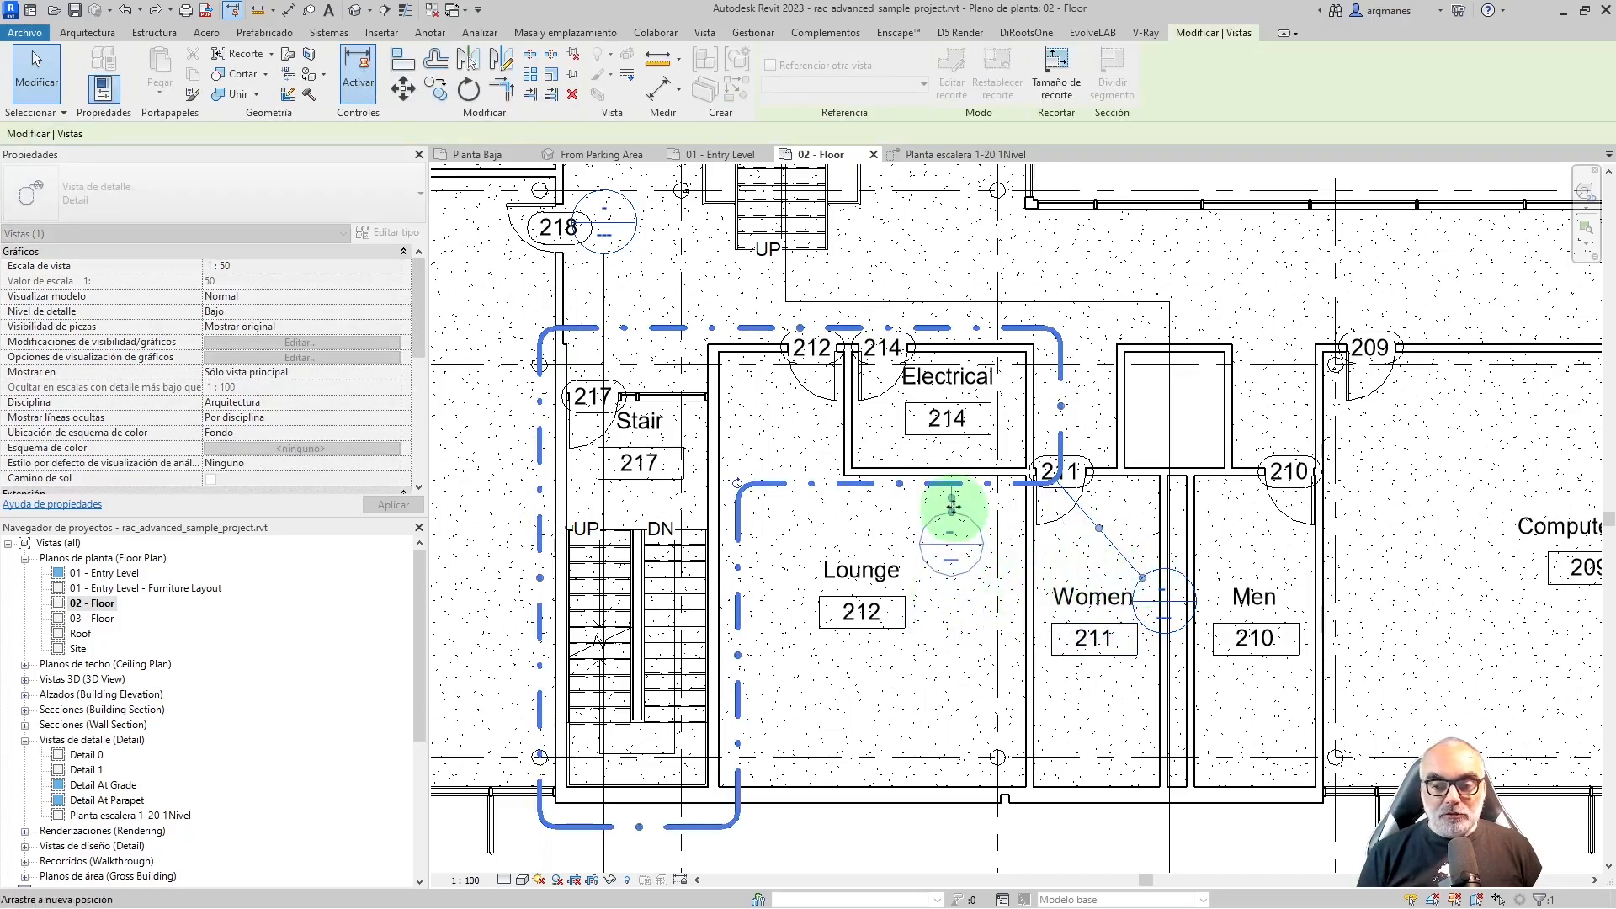
{"action": "mouse_move", "coordinate": [952, 530]}
{"action": "left_mouse_down"}
{"action": "mouse_move", "coordinate": [950, 514]}
{"action": "mouse_move", "coordinate": [971, 514]}
{"action": "left_mouse_up"}
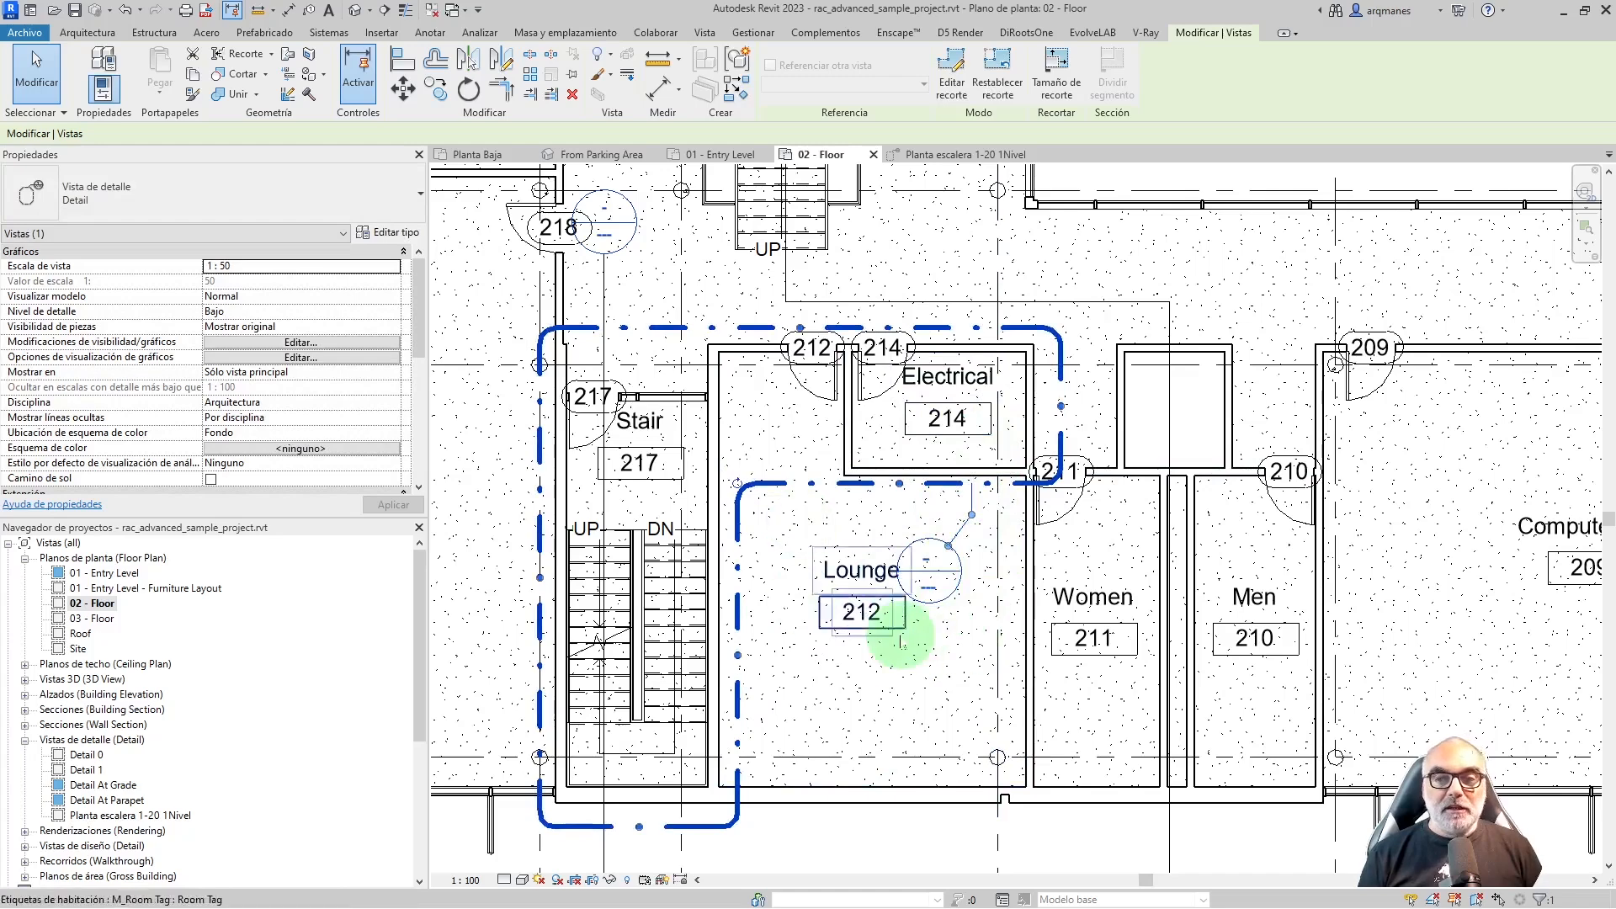
{"action": "scroll", "coordinate": [938, 581], "scroll_direction": "up", "scroll_amount": 5}
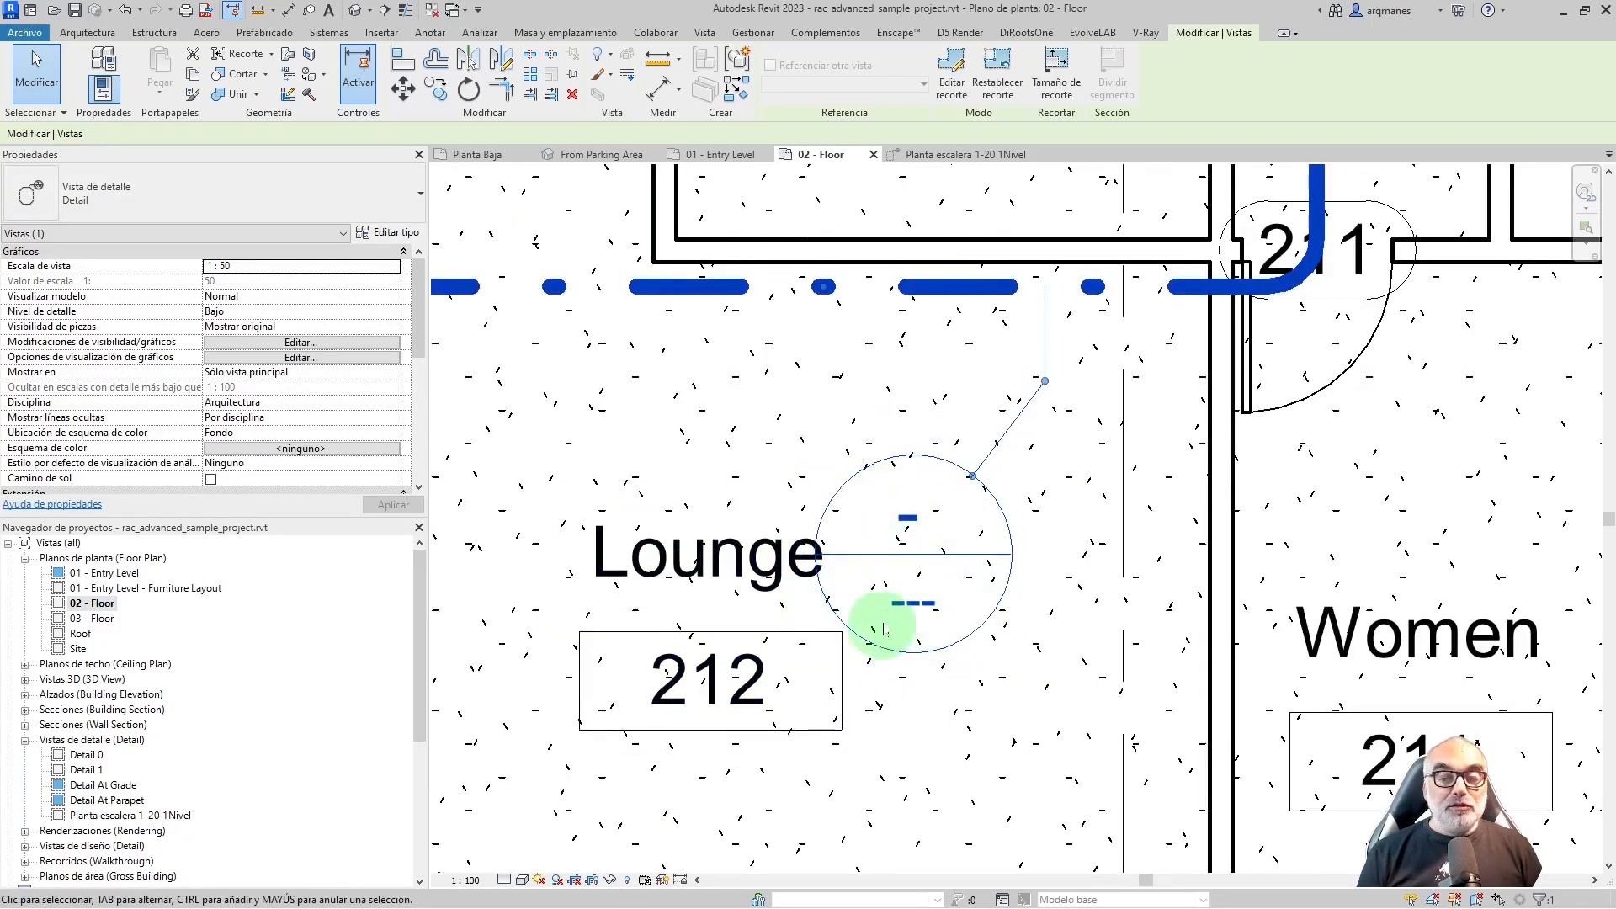
{"action": "scroll", "coordinate": [961, 555], "scroll_direction": "down", "scroll_amount": 4}
{"action": "scroll", "coordinate": [917, 530], "scroll_direction": "down", "scroll_amount": 1}
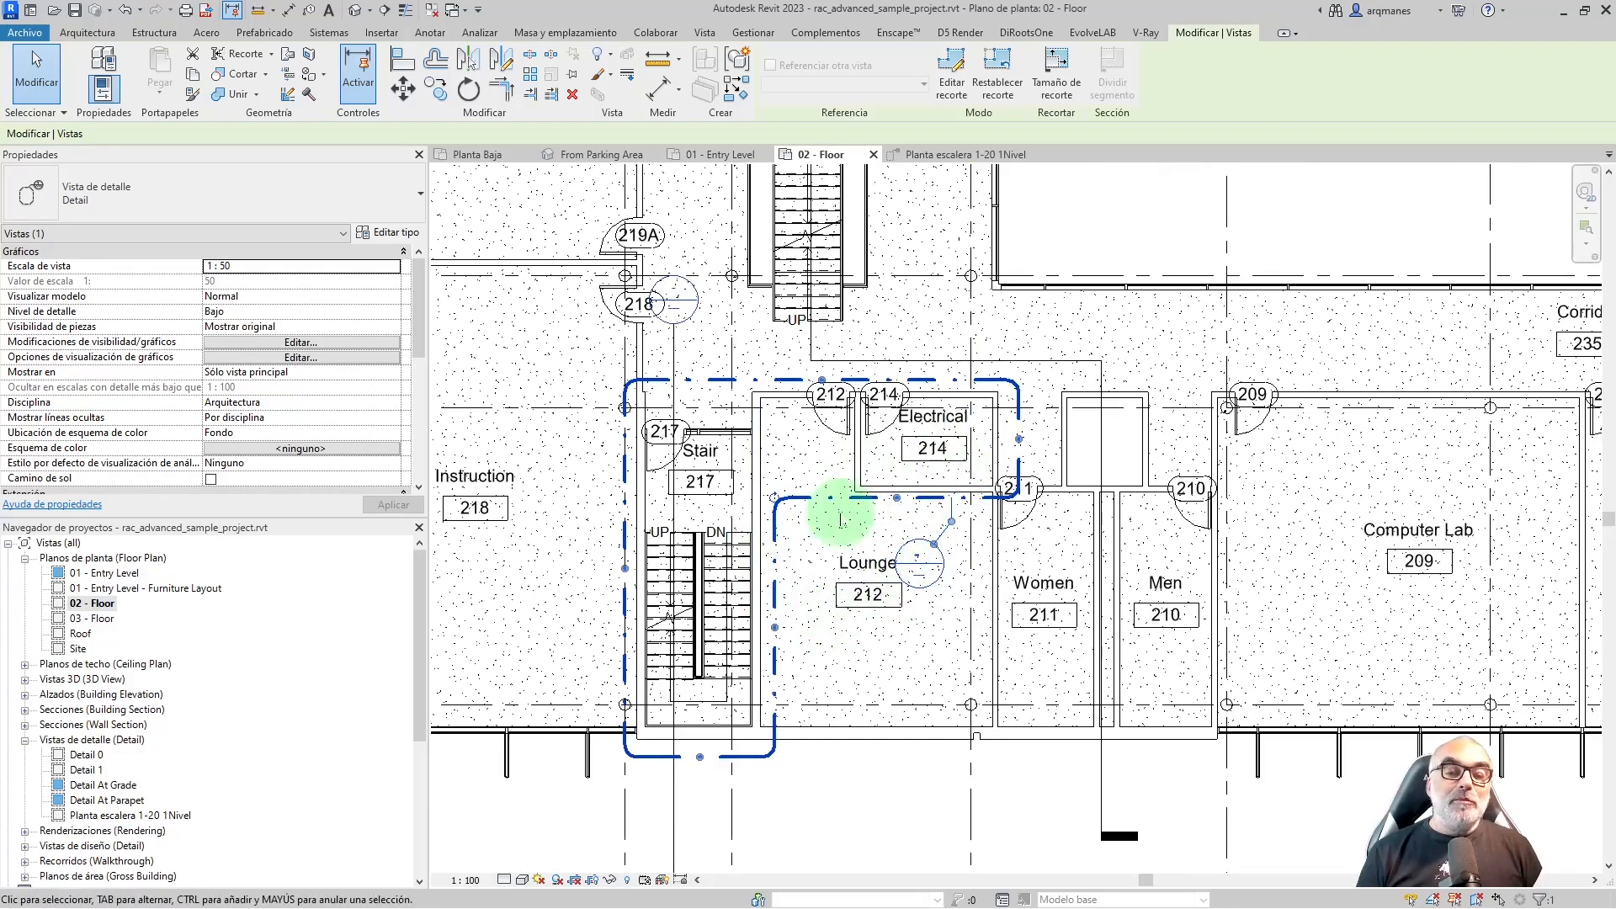
{"action": "double_click", "coordinate": [774, 618]}
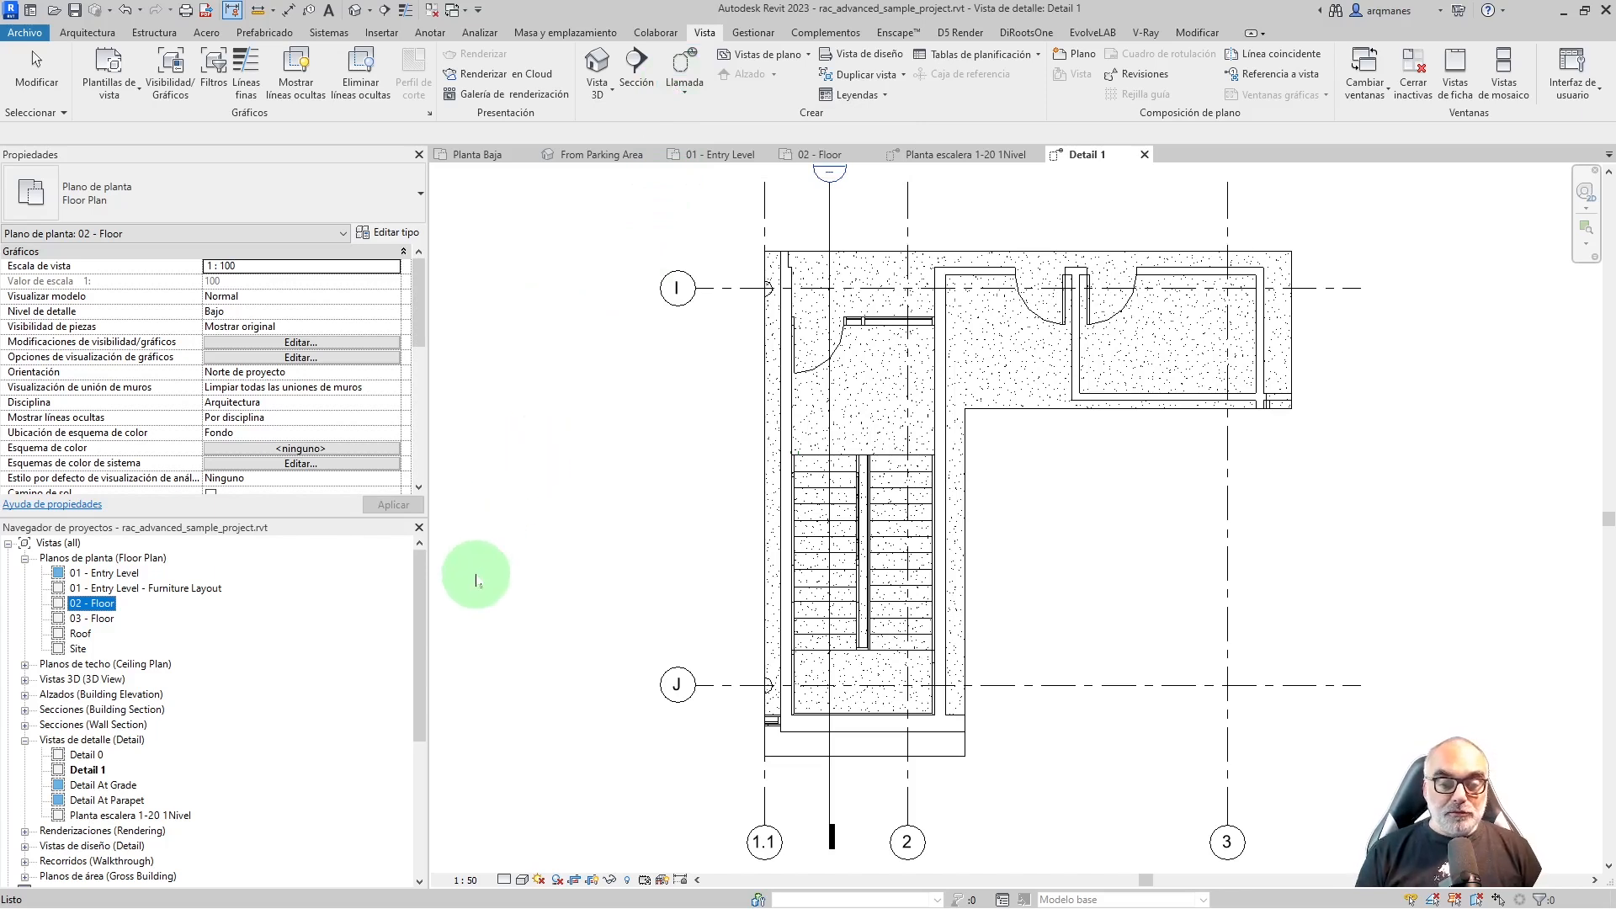
In Section Through Main Stair, place a rectangular callout around the full-height exterior wall at grid A and open its detail view
{"action": "scroll", "coordinate": [26, 665], "scroll_direction": "down", "scroll_amount": 1}
{"action": "left_click", "coordinate": [24, 664]}
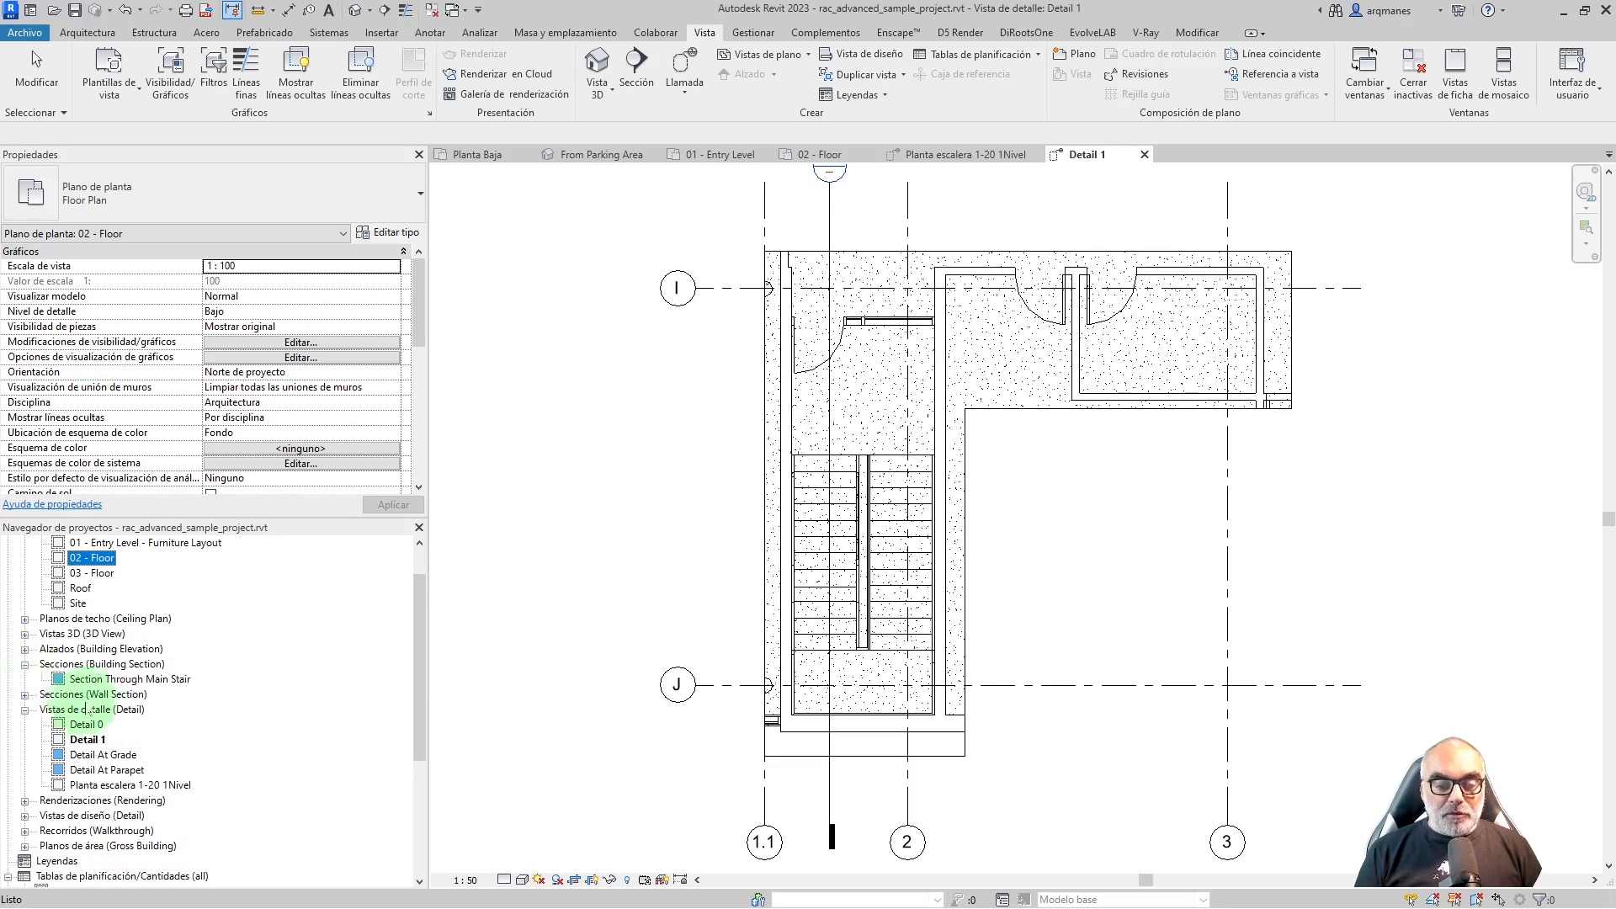
{"action": "double_click", "coordinate": [110, 678]}
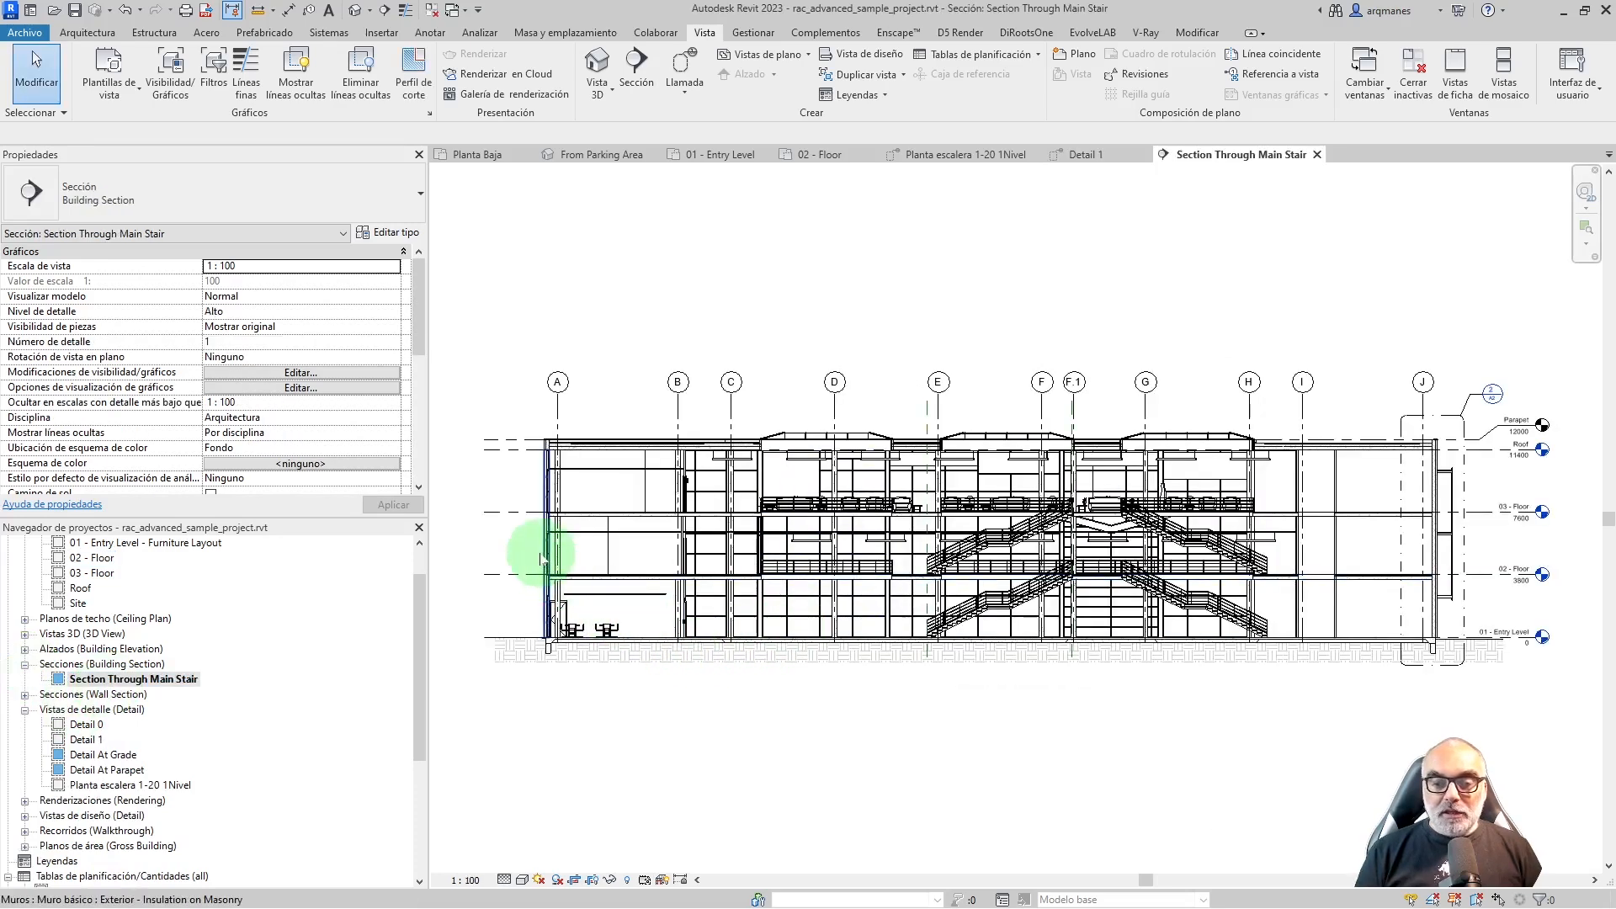
{"action": "scroll", "coordinate": [540, 558], "scroll_direction": "up", "scroll_amount": 2}
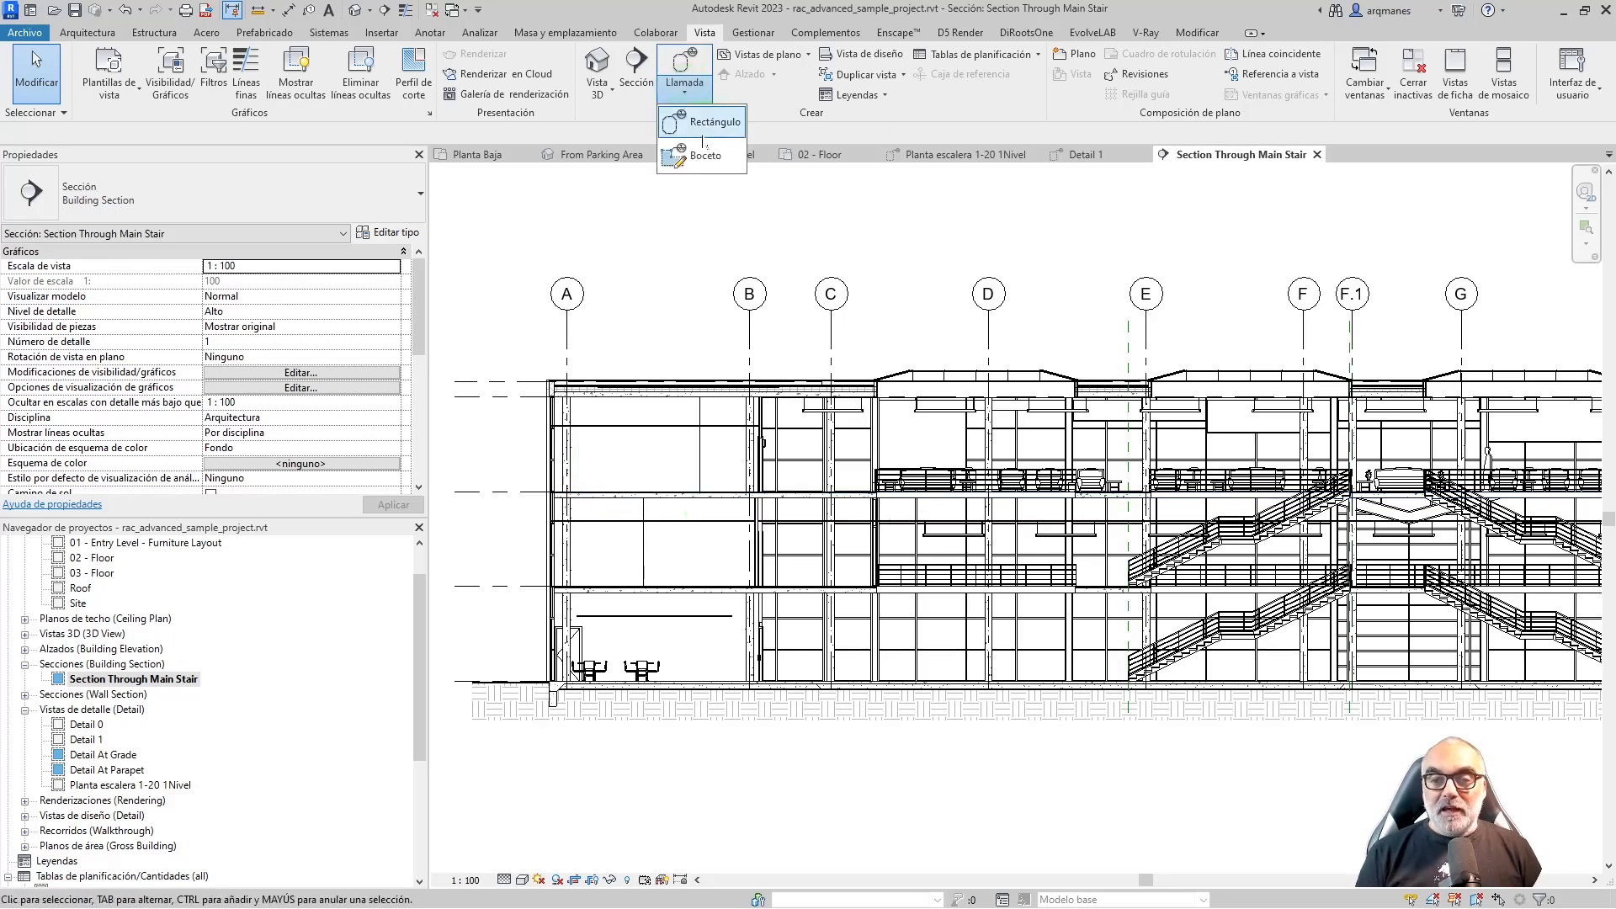
{"action": "left_click", "coordinate": [703, 131]}
{"action": "left_click_drag", "start_coordinate": [517, 353], "coordinate": [599, 713]}
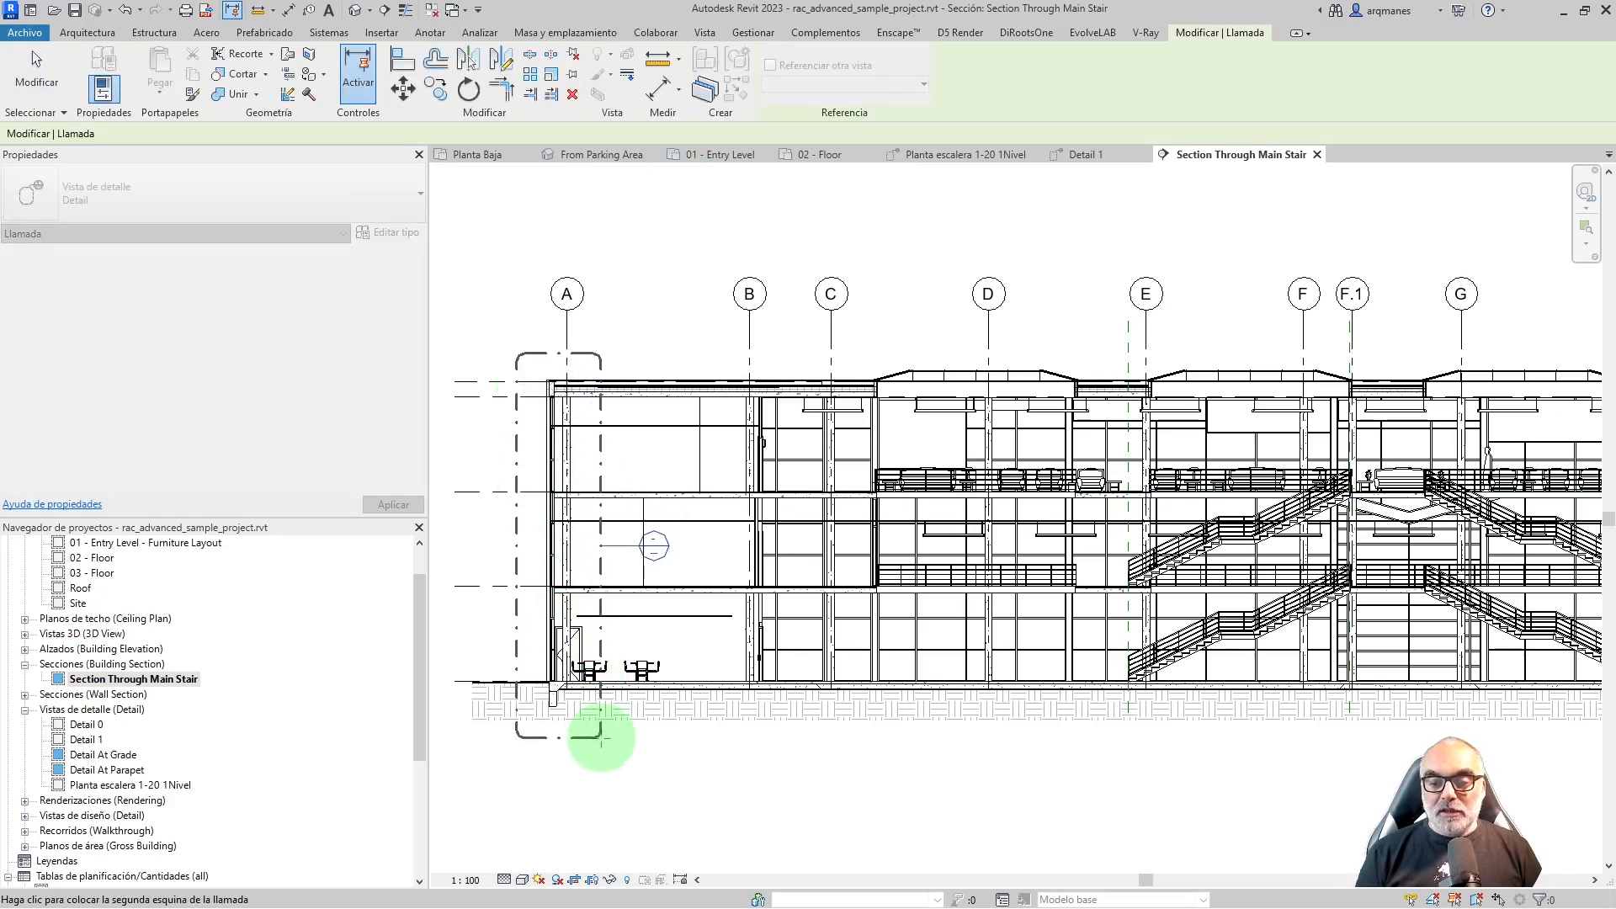
{"action": "left_click", "coordinate": [598, 739]}
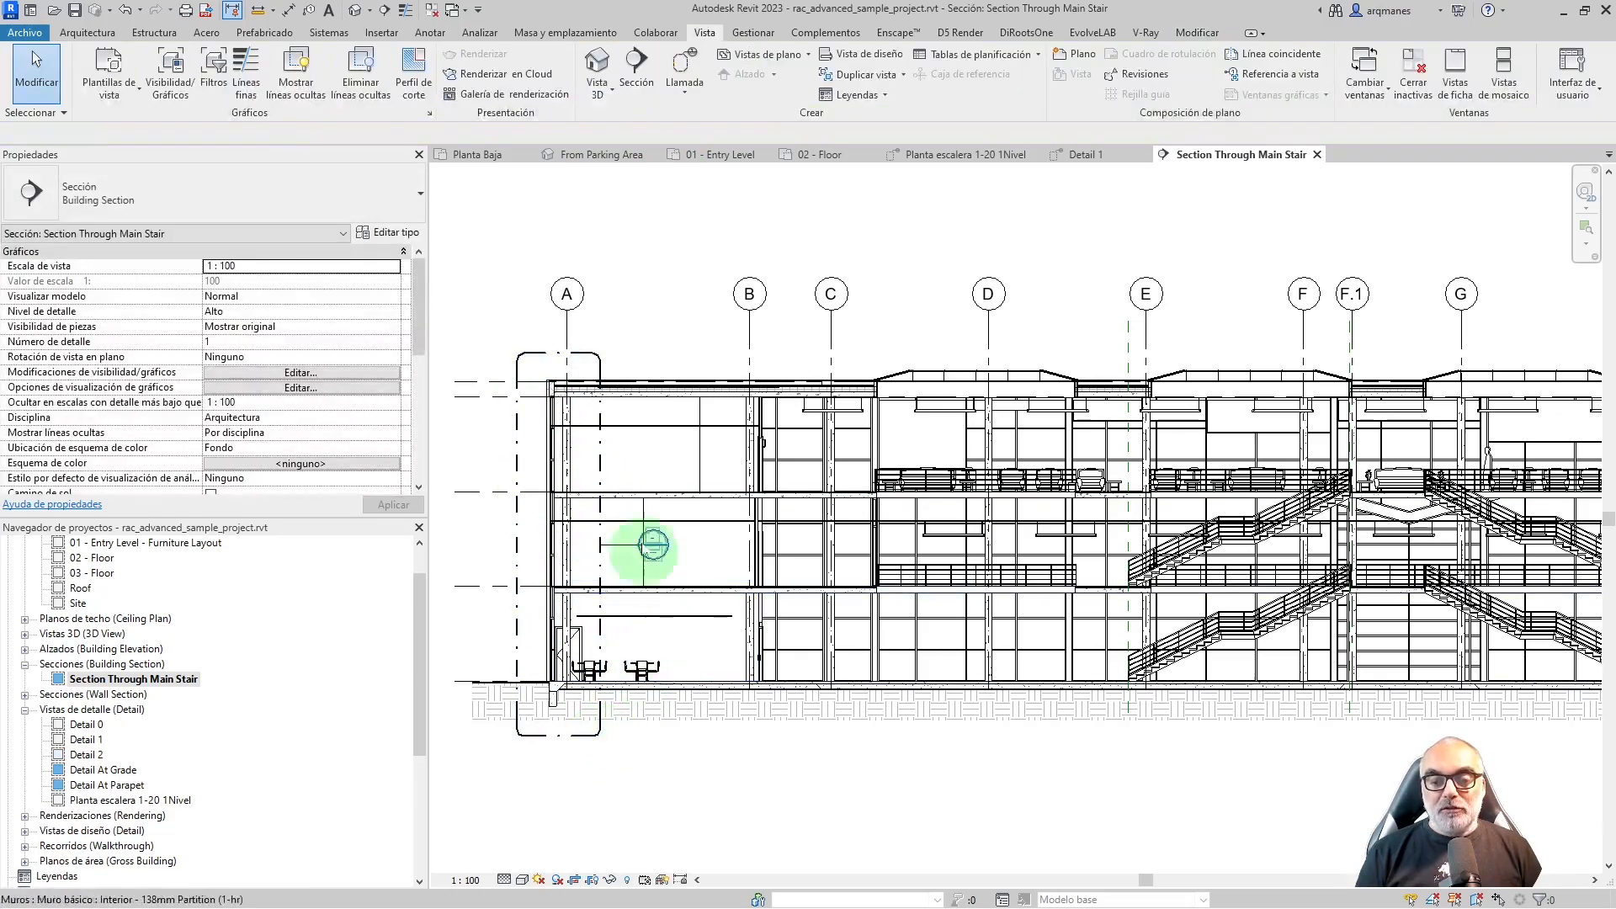
{"action": "left_click", "coordinate": [584, 514]}
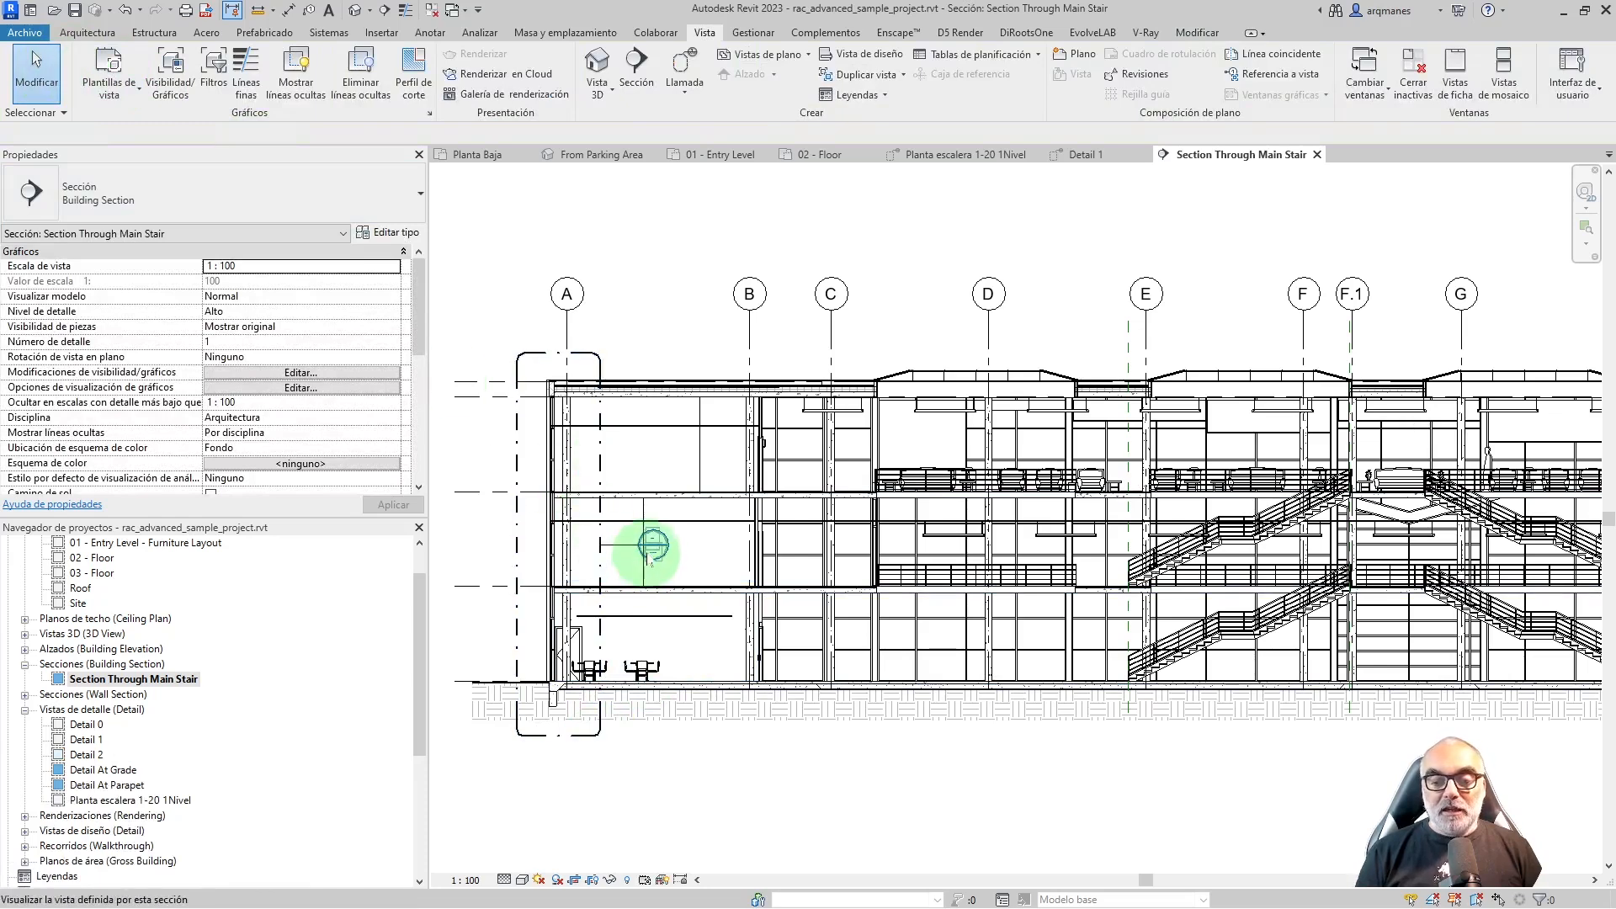
{"action": "double_click", "coordinate": [652, 546]}
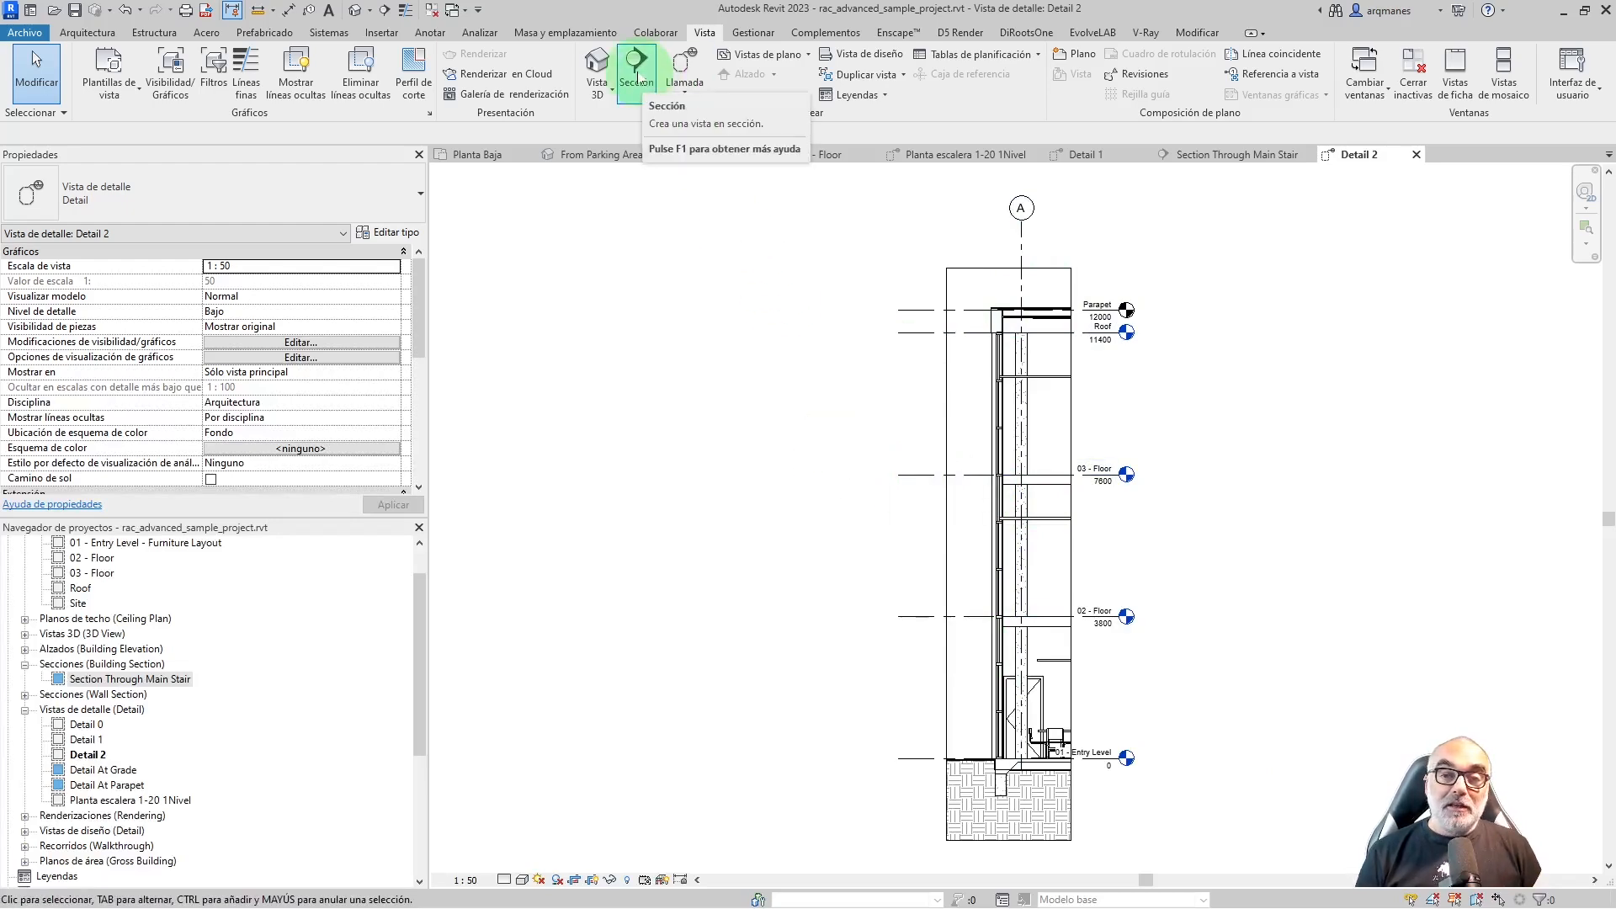
In the 02 - Floor plan, draw a short vertical Wall Section through Lounge 223's exterior wall between grids 1 and 1.1
{"action": "key", "text": "ctrl+Tab"}
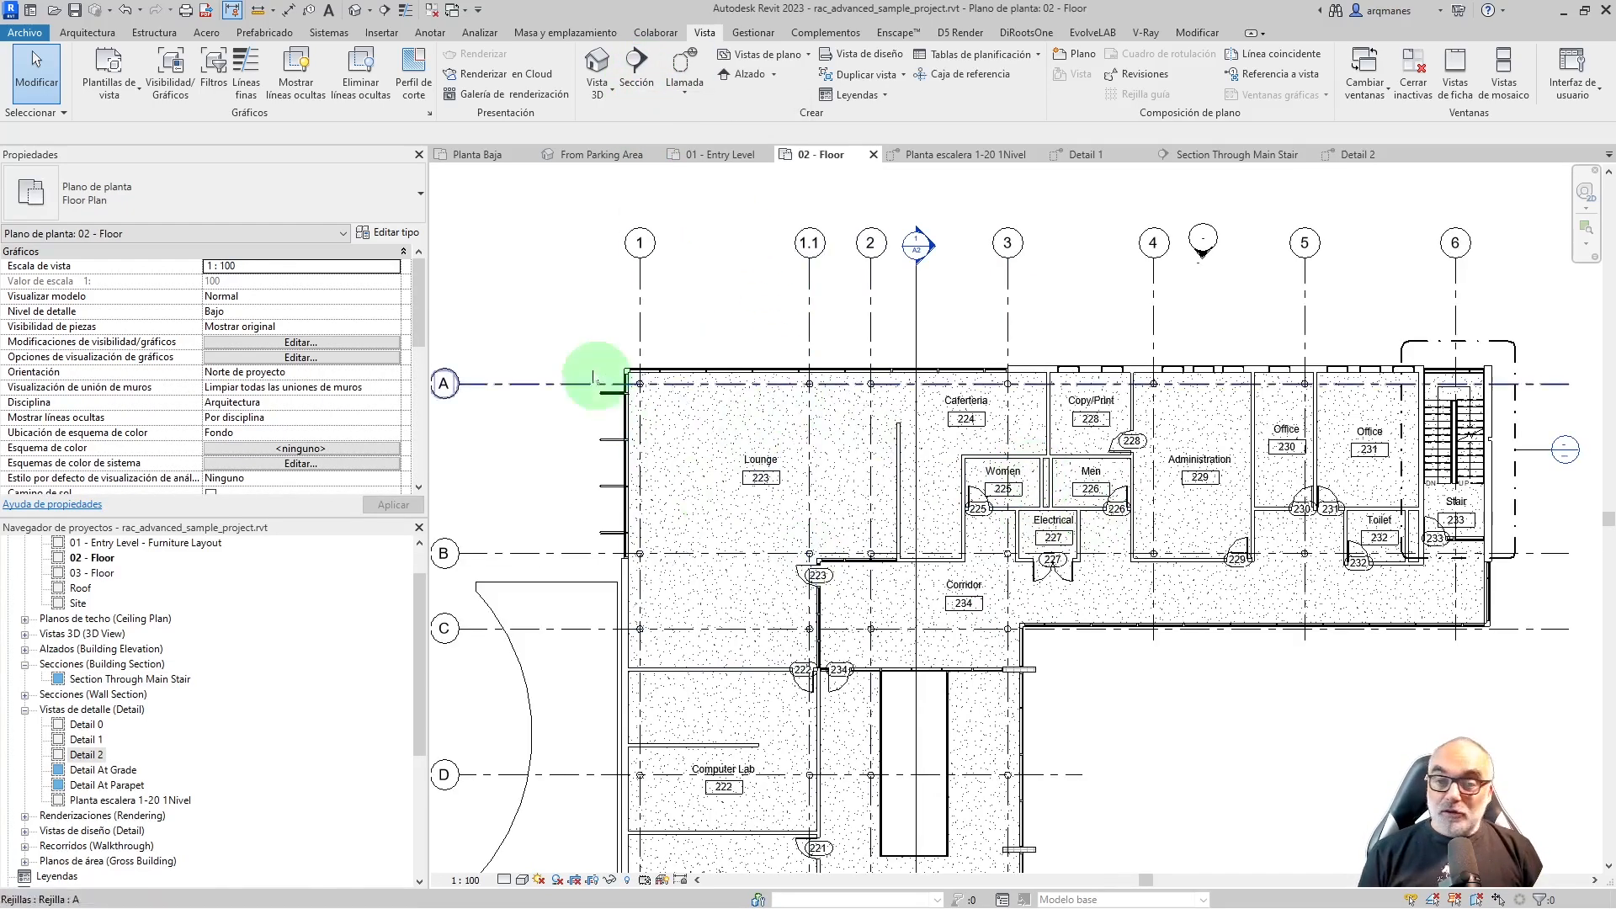
{"action": "scroll", "coordinate": [738, 311], "scroll_direction": "up", "scroll_amount": 3}
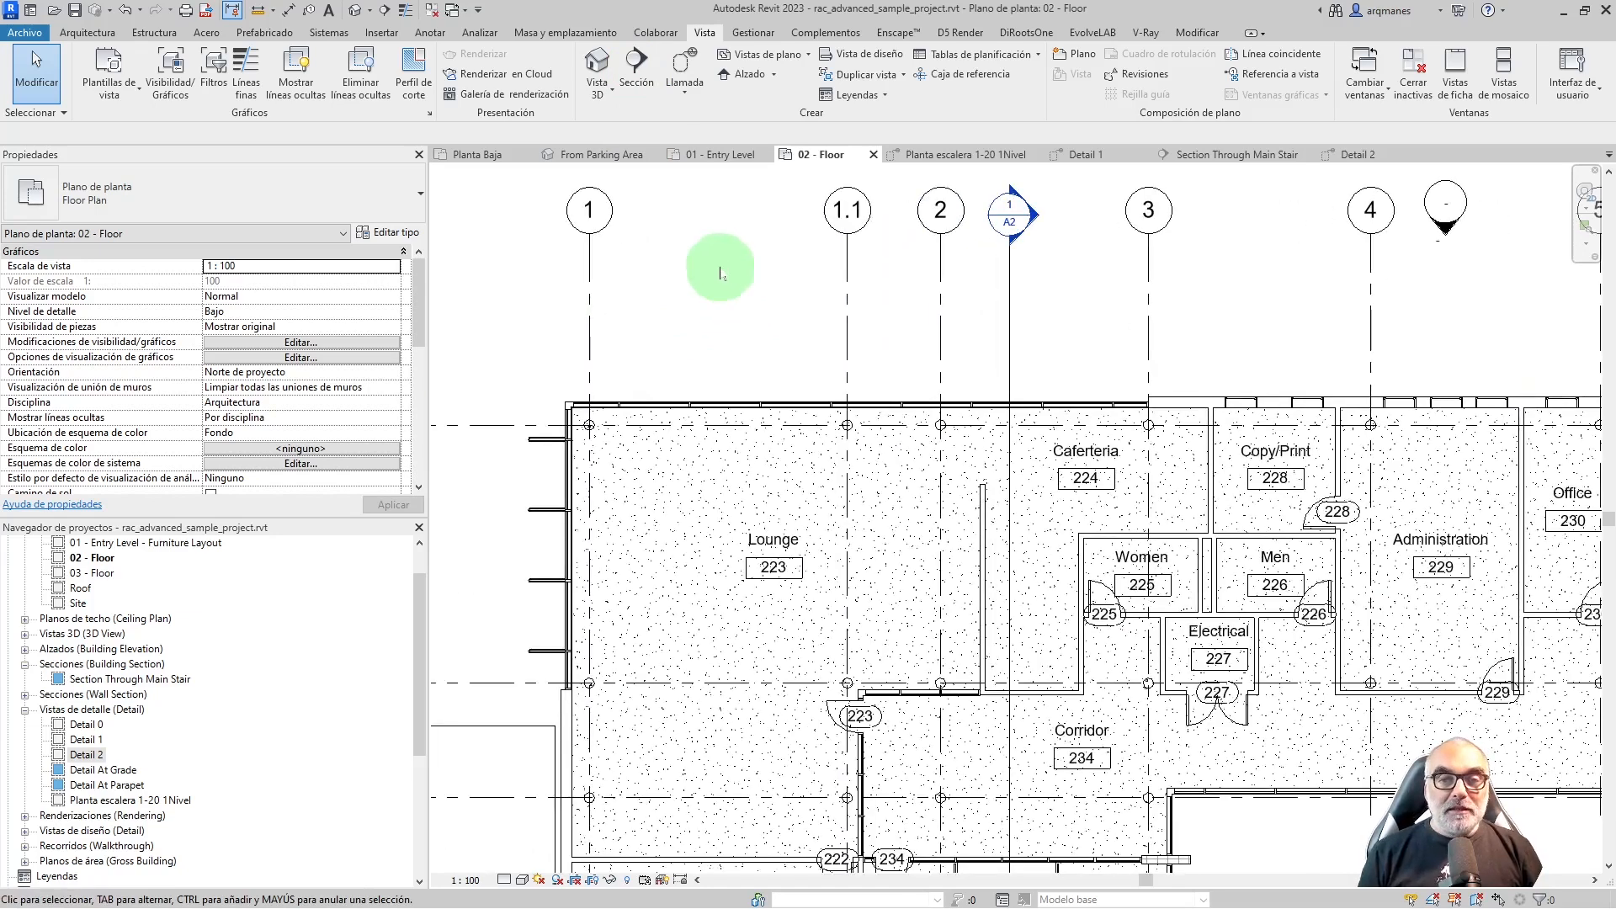
{"action": "left_click", "coordinate": [634, 67]}
{"action": "left_click", "coordinate": [362, 195]}
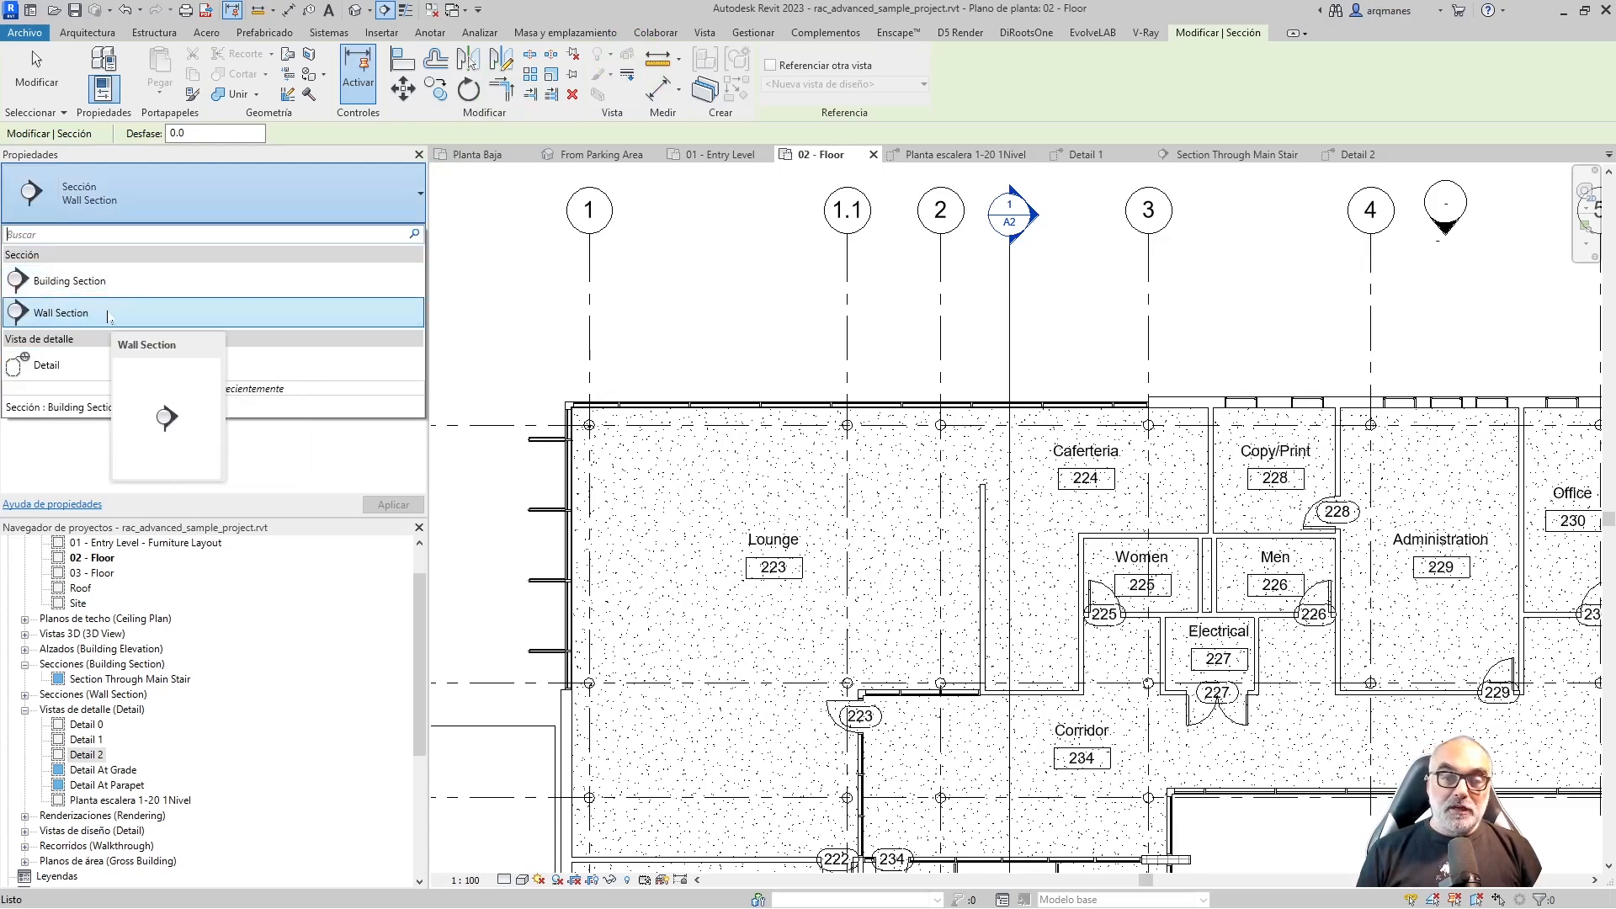
{"action": "left_click", "coordinate": [108, 317]}
{"action": "left_click_drag", "start_coordinate": [775, 347], "coordinate": [775, 473]}
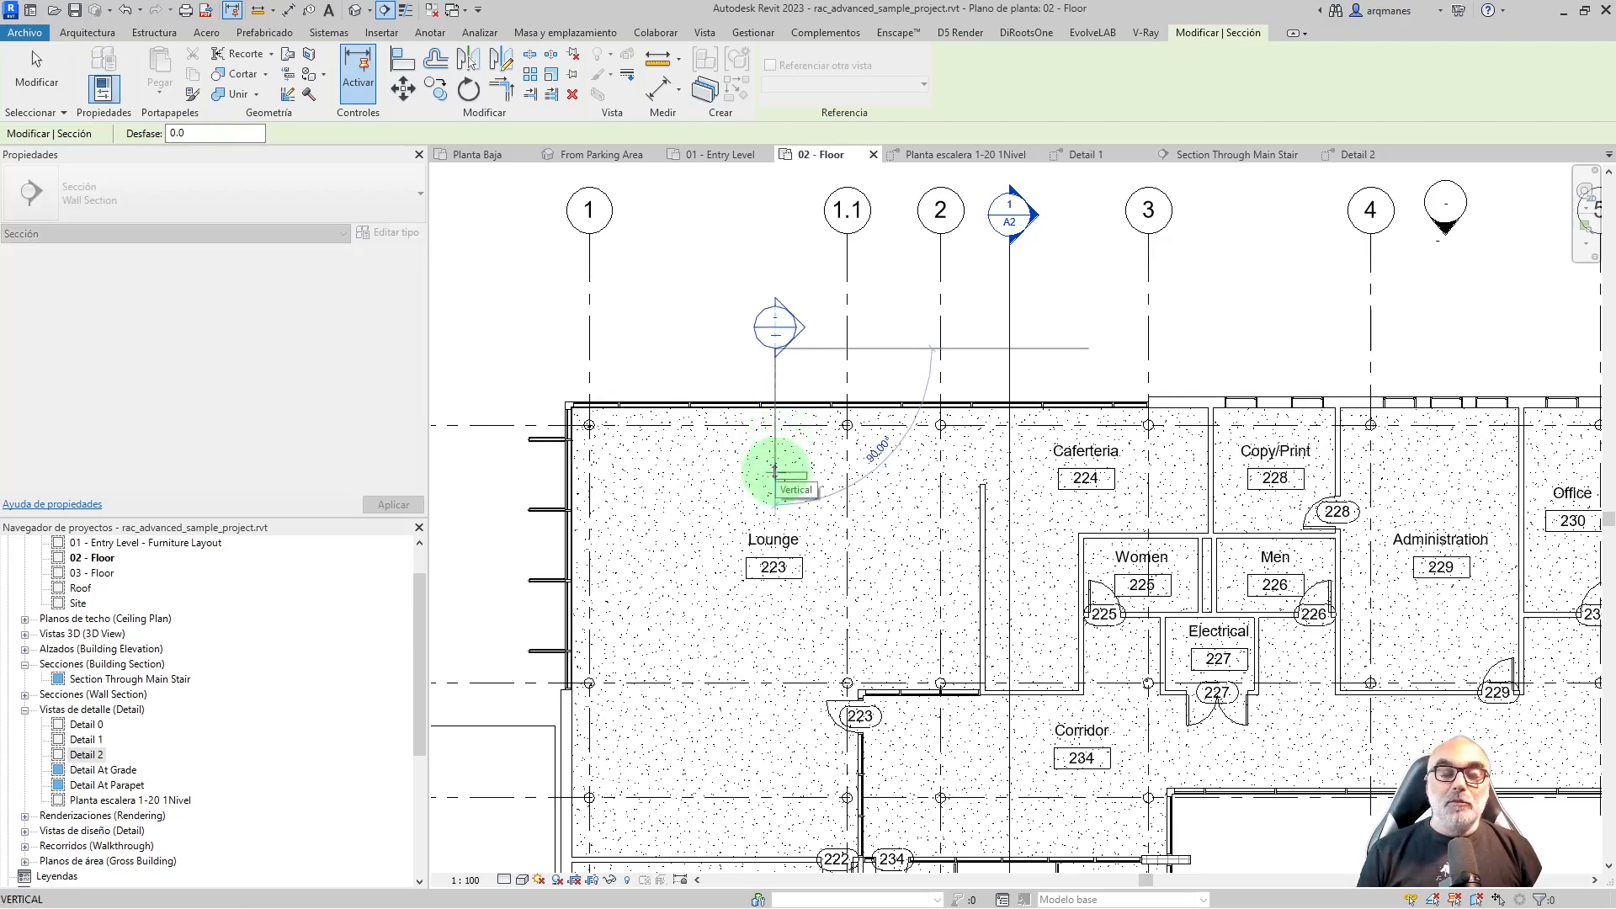
{"action": "left_click", "coordinate": [775, 473]}
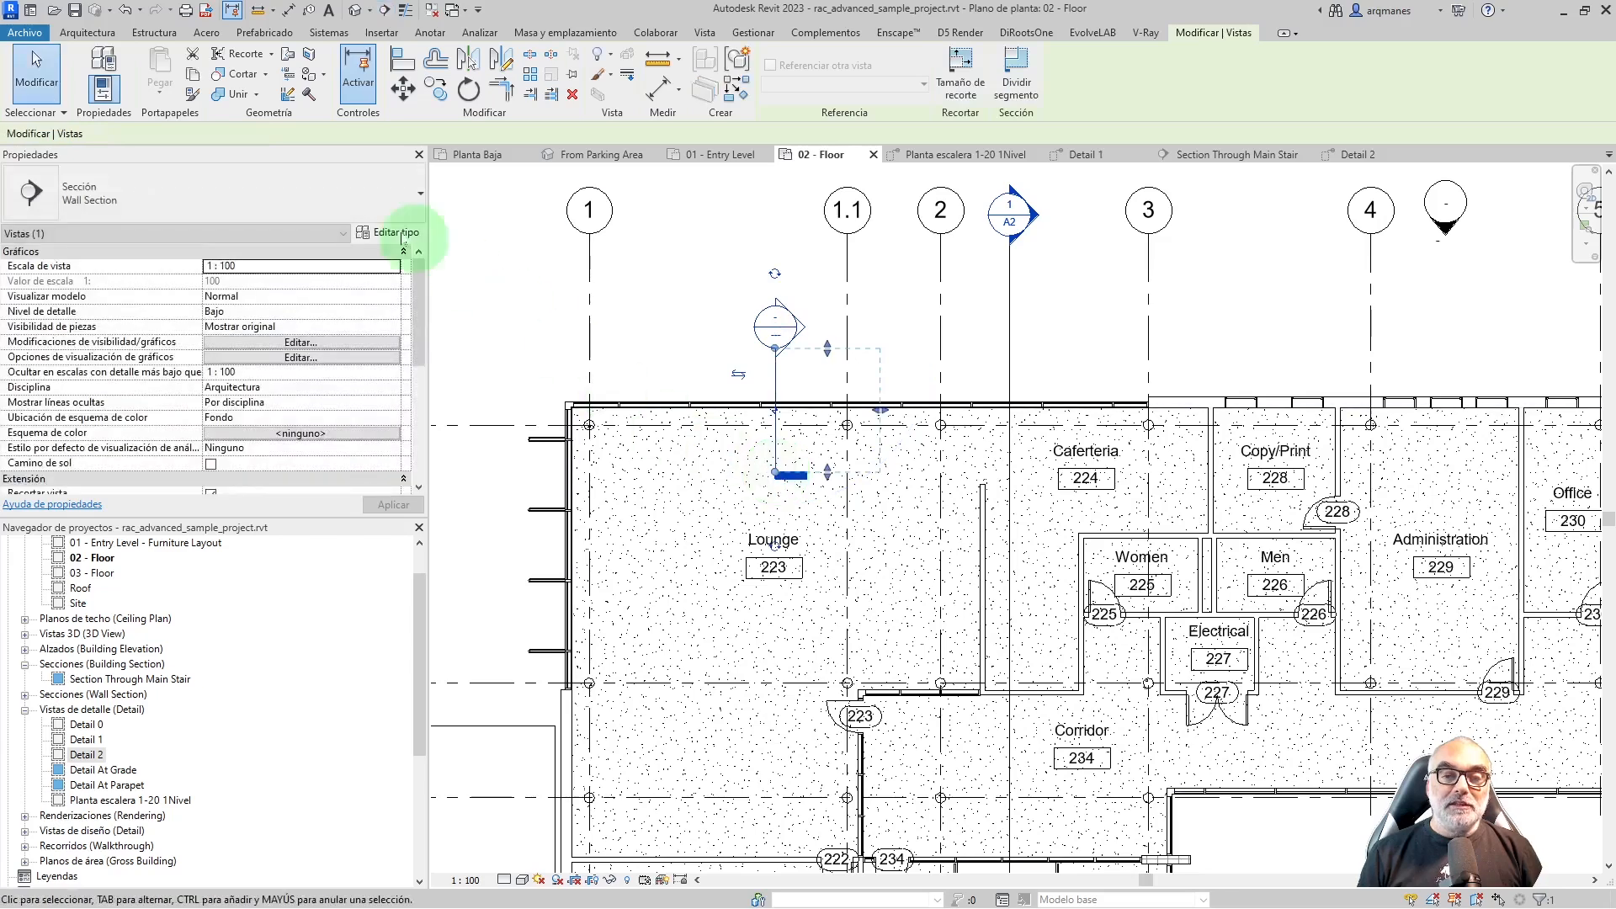
{"action": "left_click", "coordinate": [877, 361]}
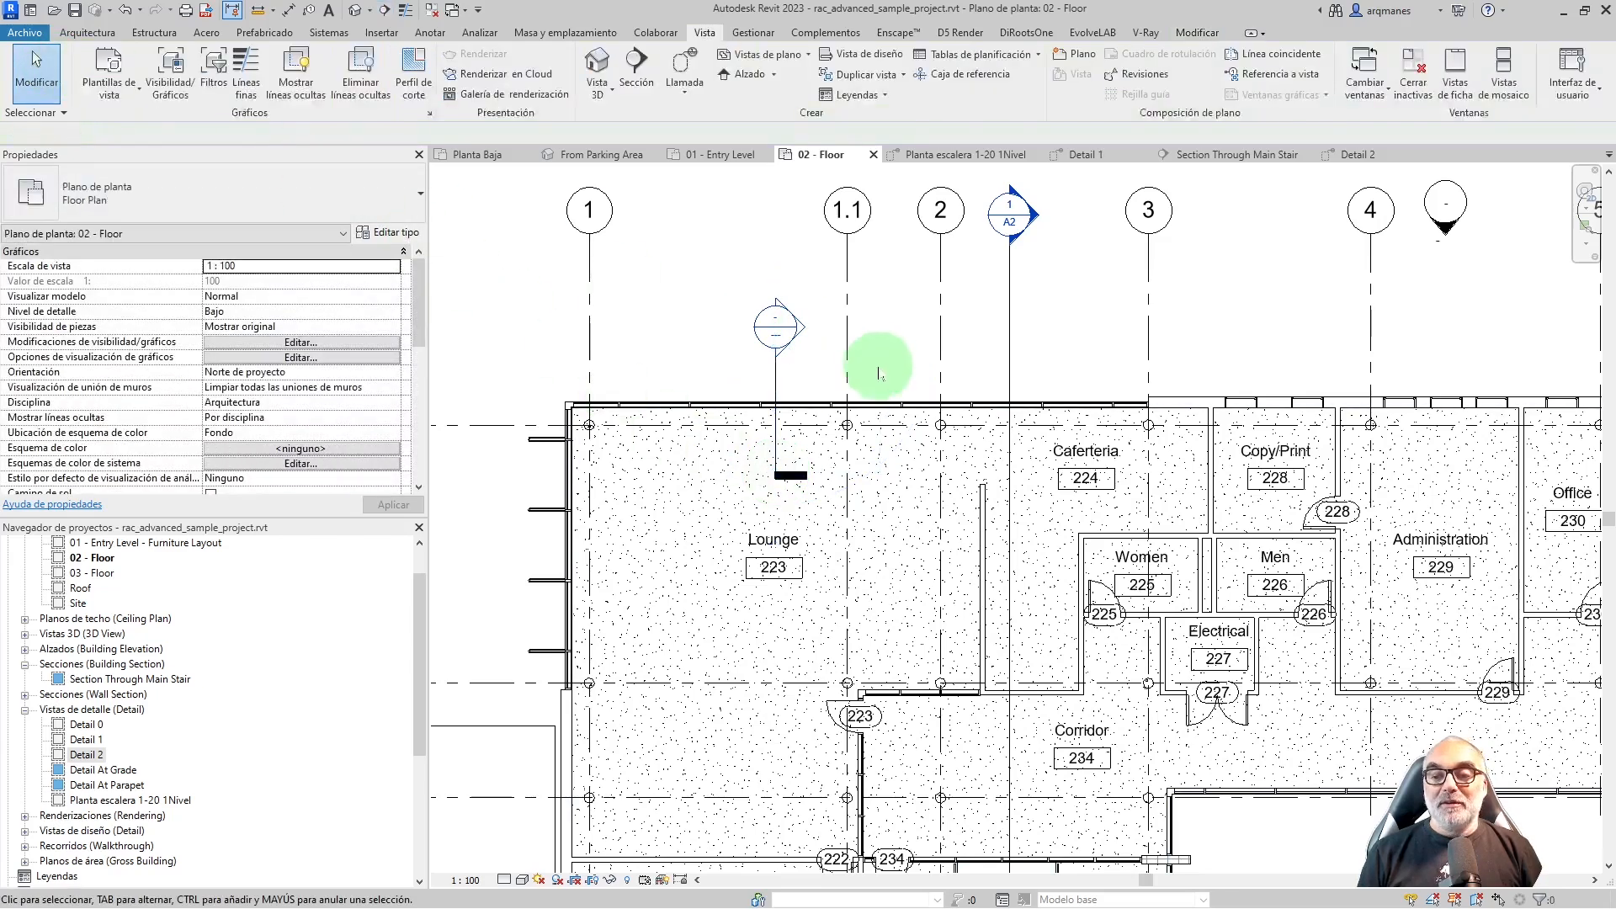
{"action": "left_click", "coordinate": [776, 381]}
{"action": "scroll", "coordinate": [895, 421], "scroll_direction": "up", "scroll_amount": 3}
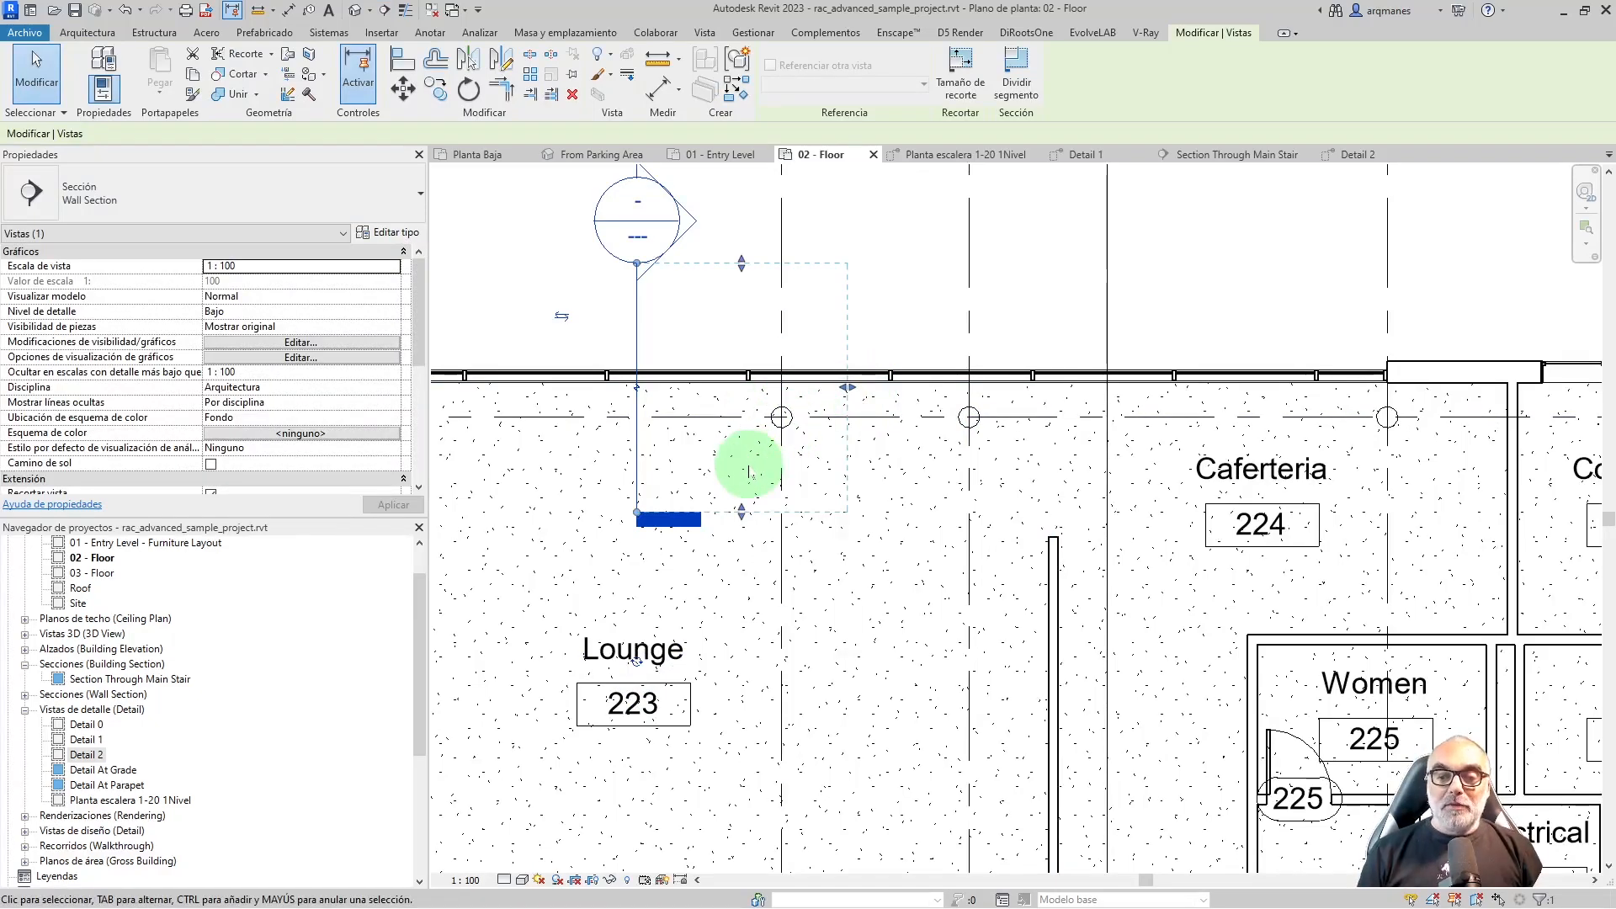
{"action": "left_click", "coordinate": [886, 209]}
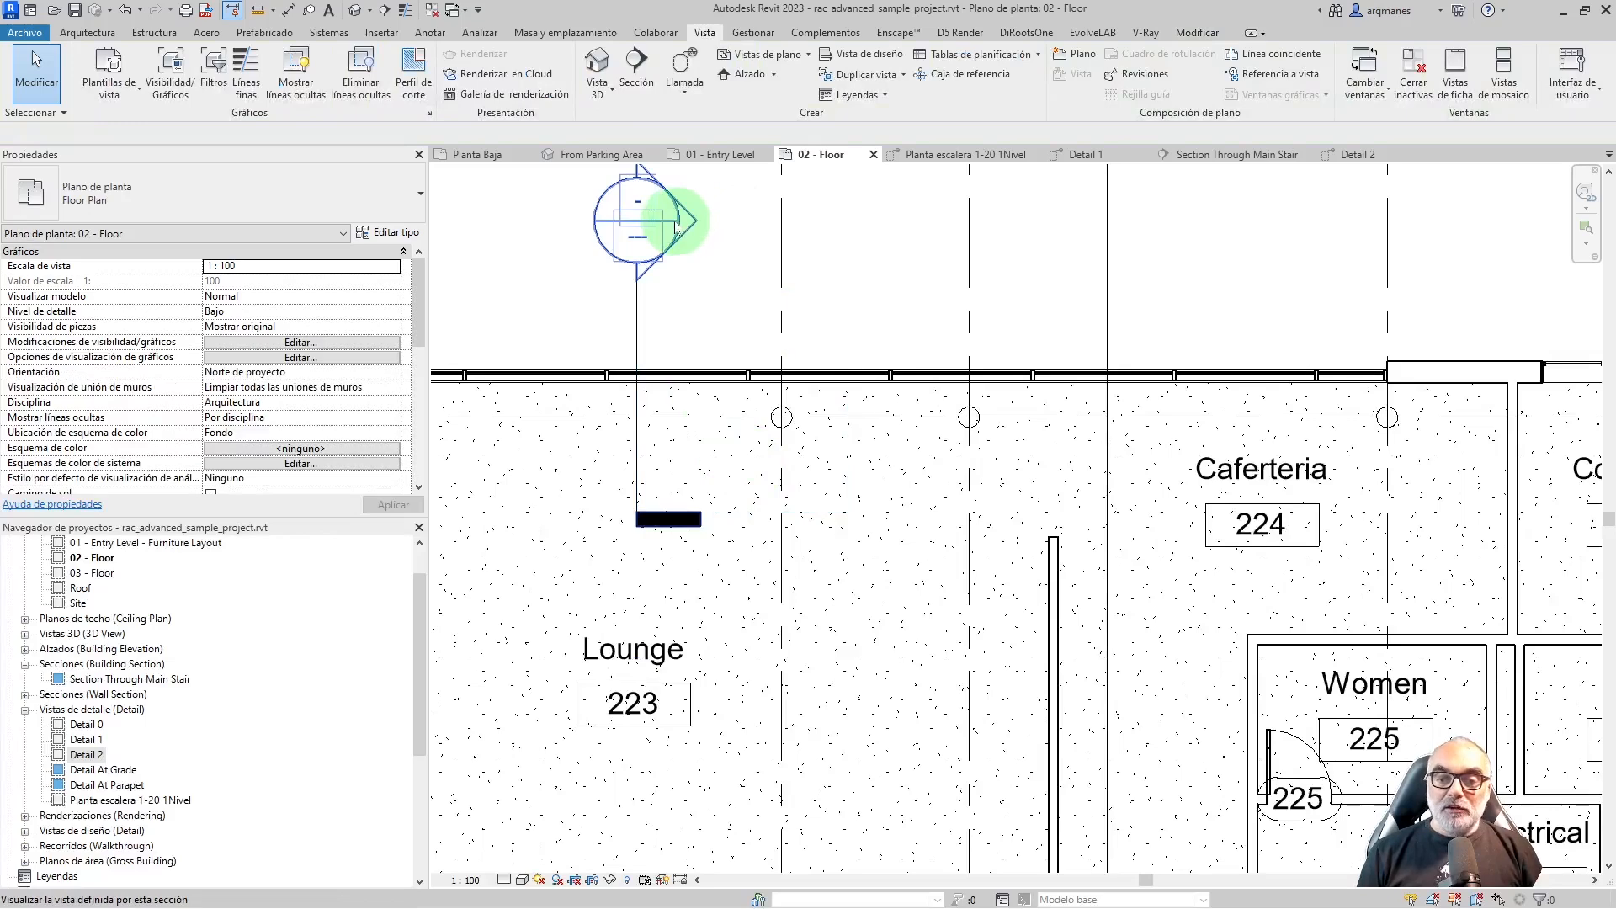
Open the new wall section's view, and back in the 02 - Floor plan draw a vertical Detail-type section through Lounge 223's exterior wall
{"action": "double_click", "coordinate": [673, 223]}
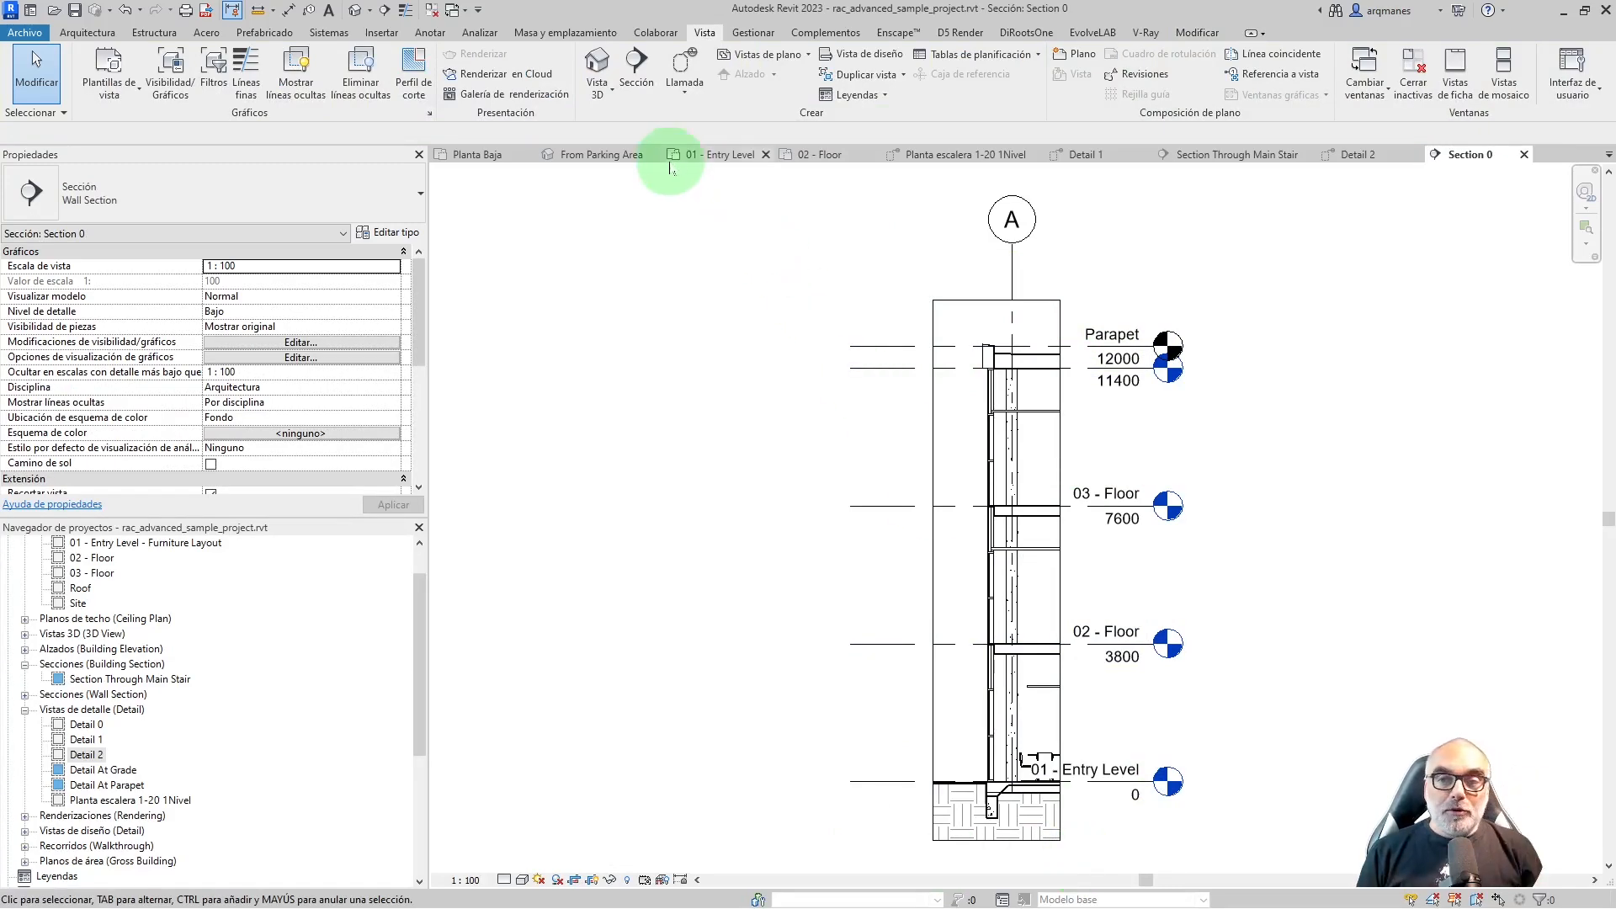
{"action": "left_click", "coordinate": [813, 155]}
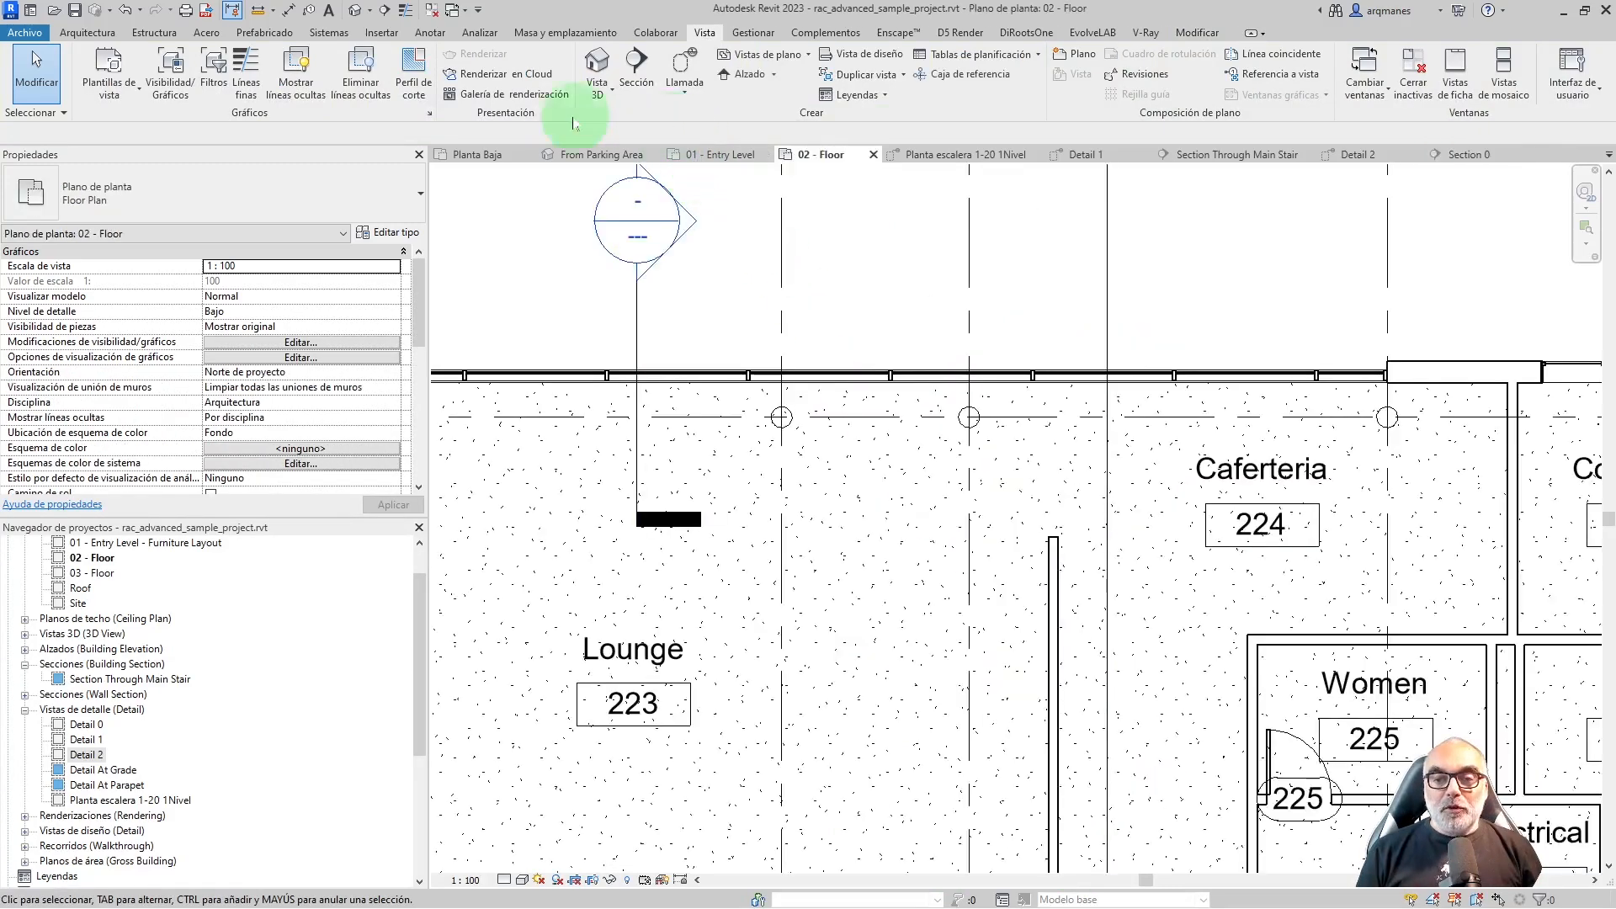
{"action": "left_click", "coordinate": [637, 80]}
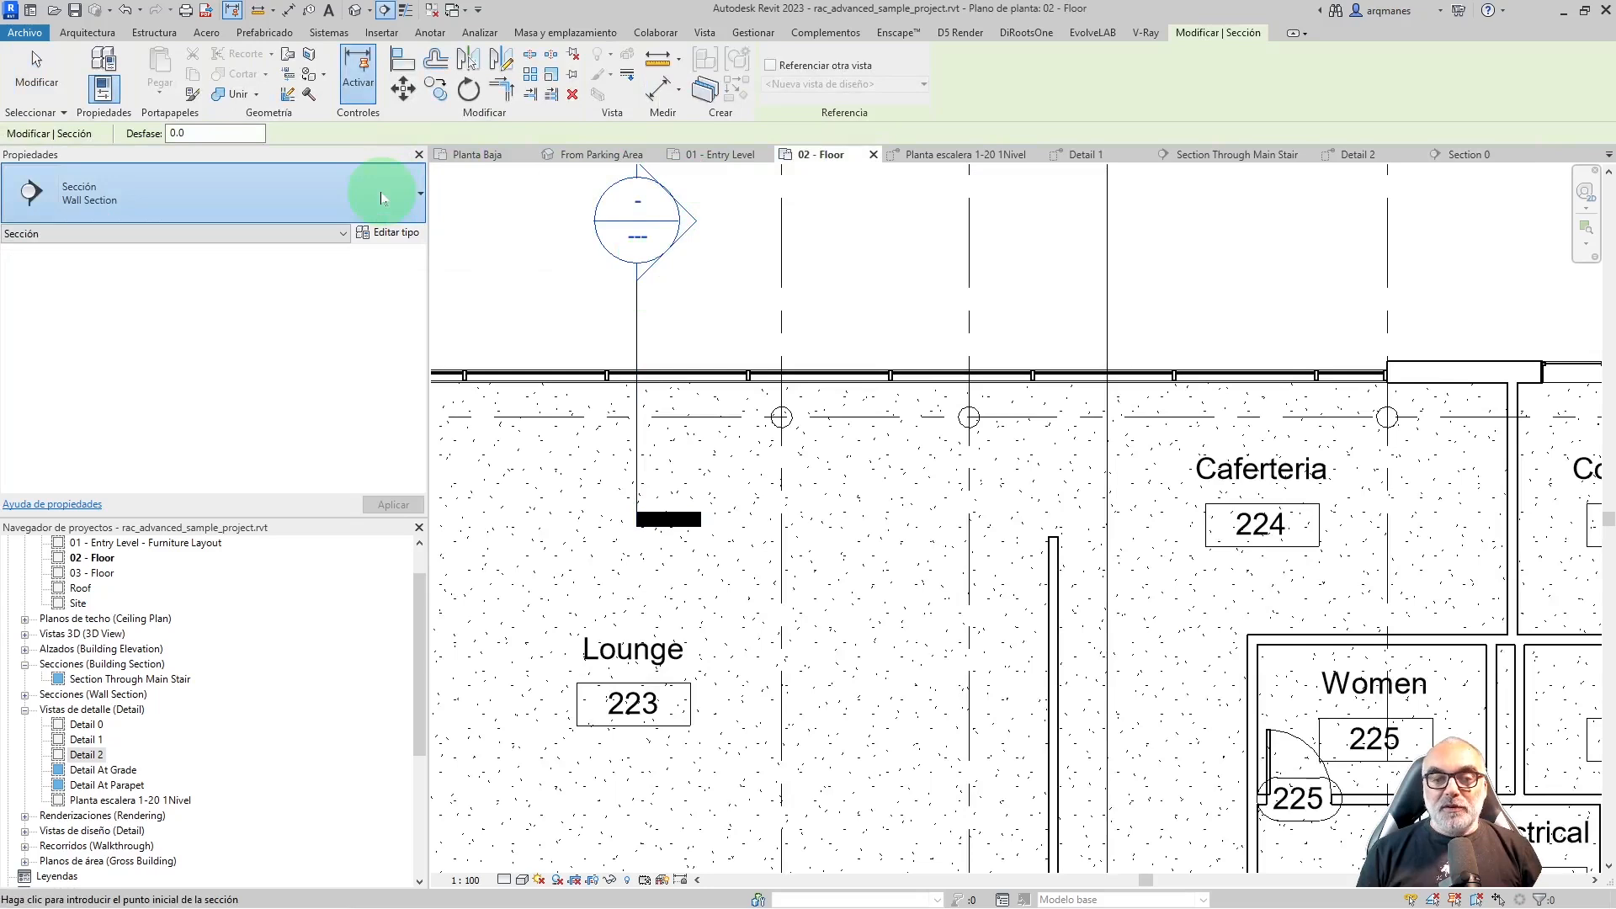
{"action": "left_click", "coordinate": [379, 198]}
{"action": "left_click", "coordinate": [180, 368]}
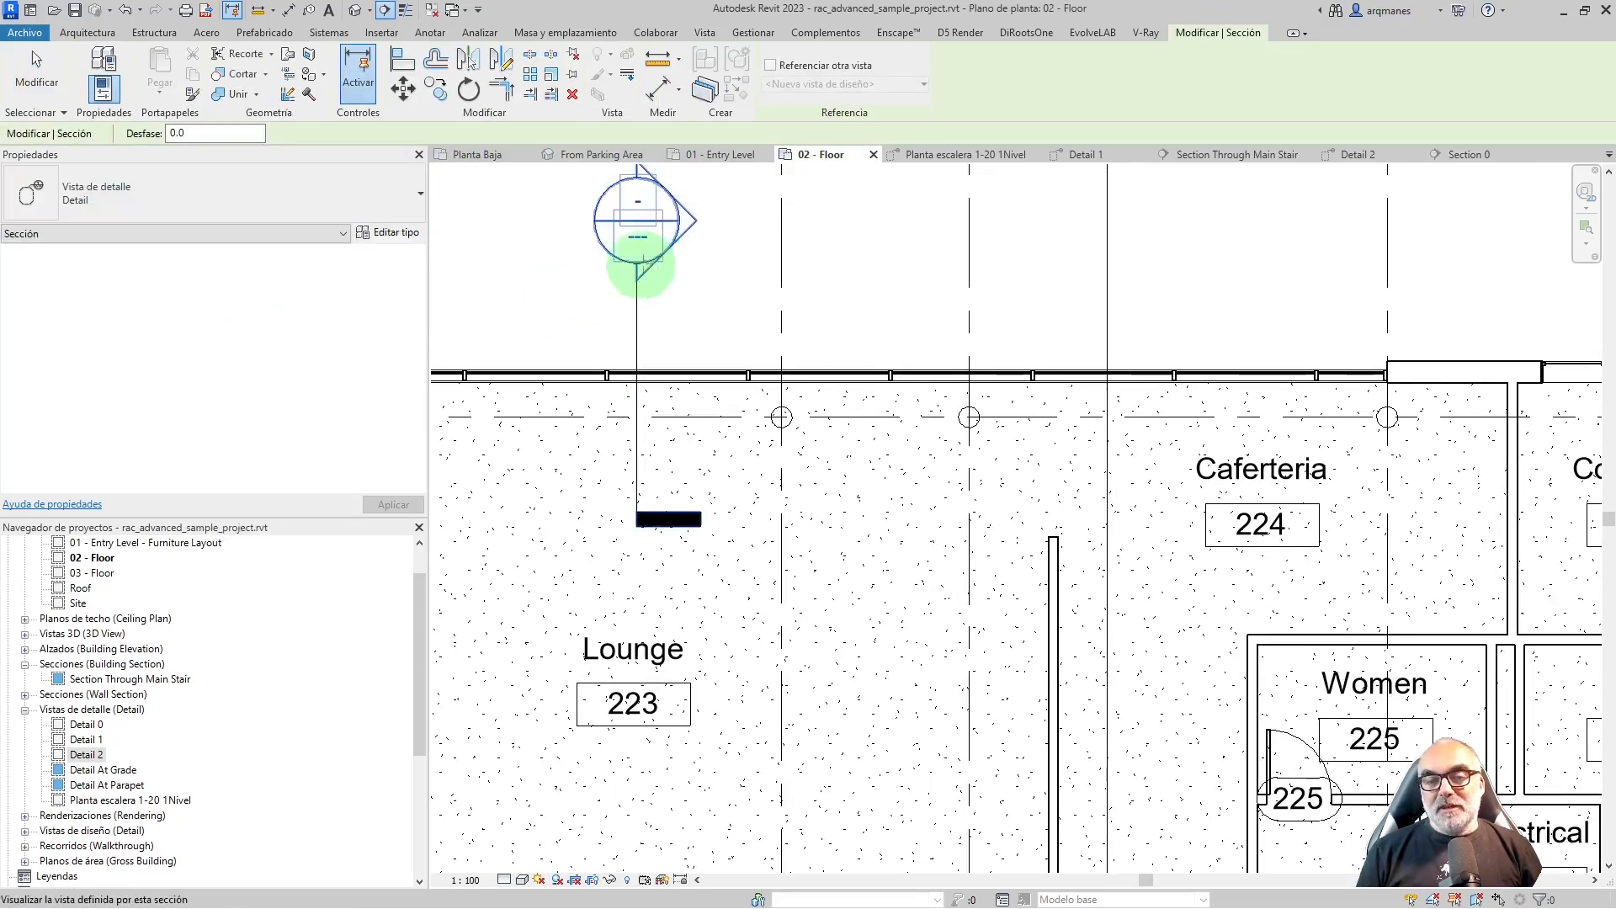
{"action": "left_click", "coordinate": [893, 248]}
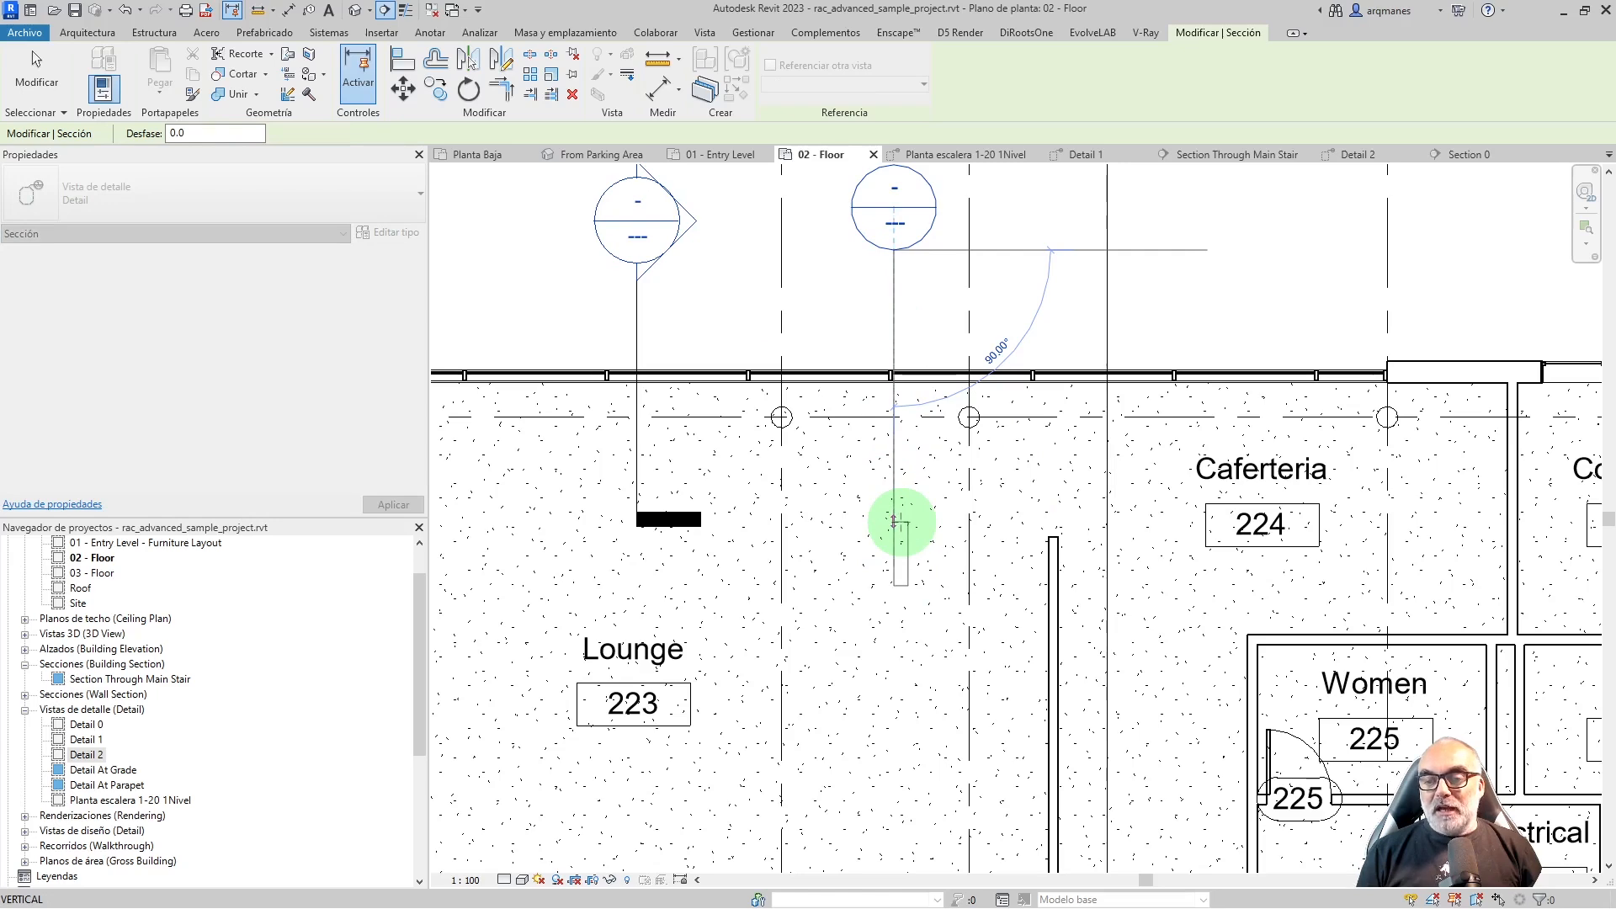
{"action": "left_click", "coordinate": [897, 523]}
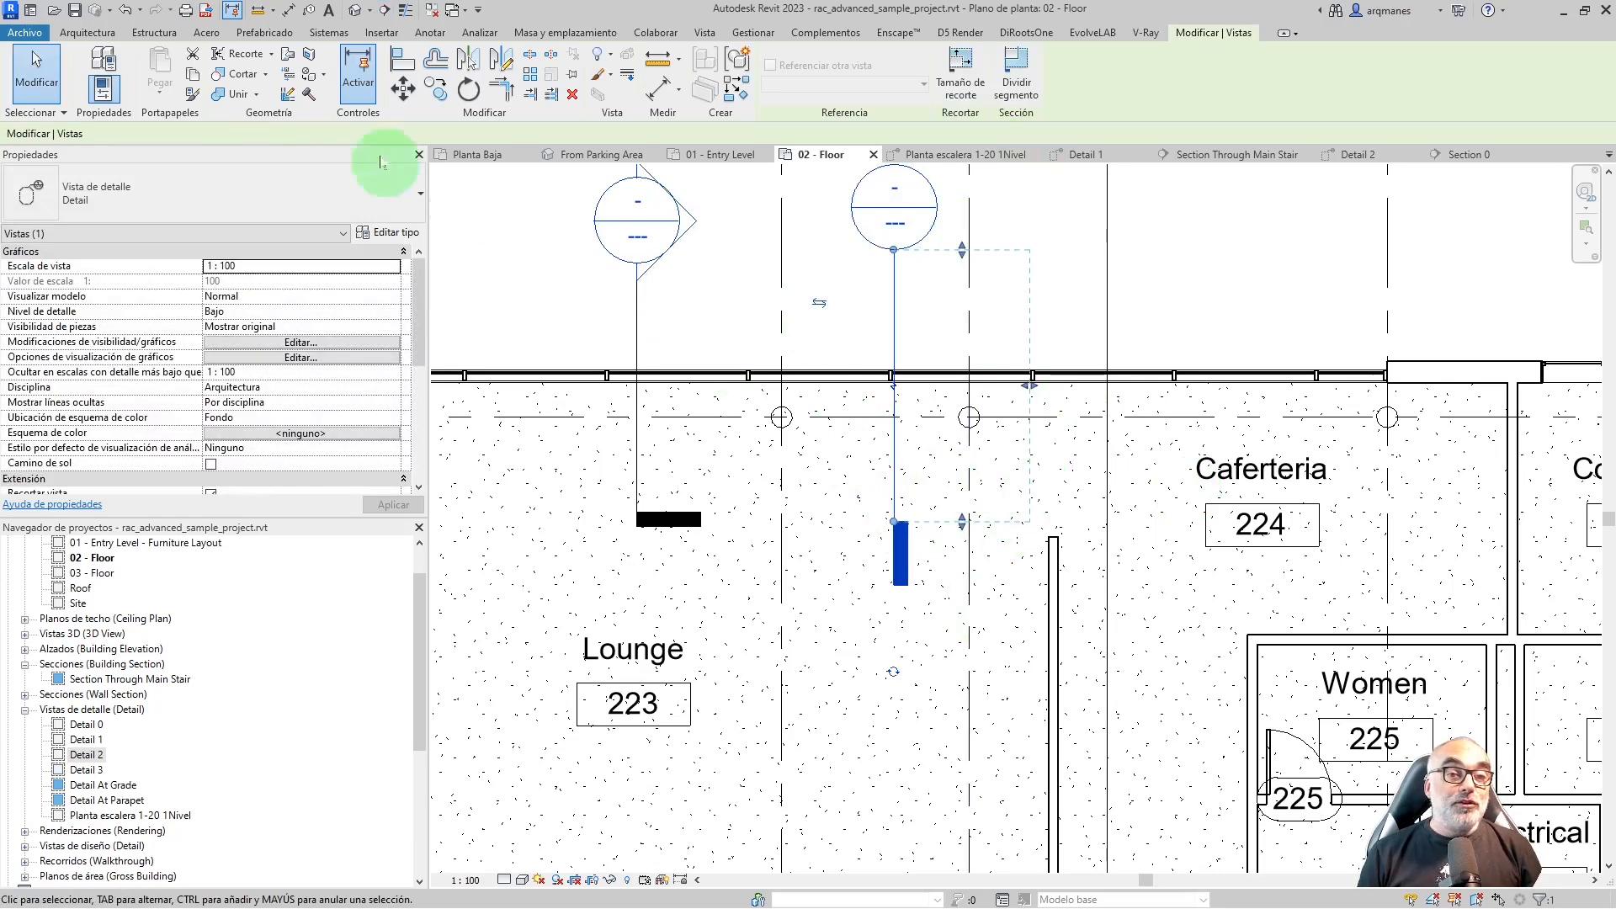
Open the new Detail section's view from its head and set the view scale to 1:25
{"action": "left_click", "coordinate": [35, 84]}
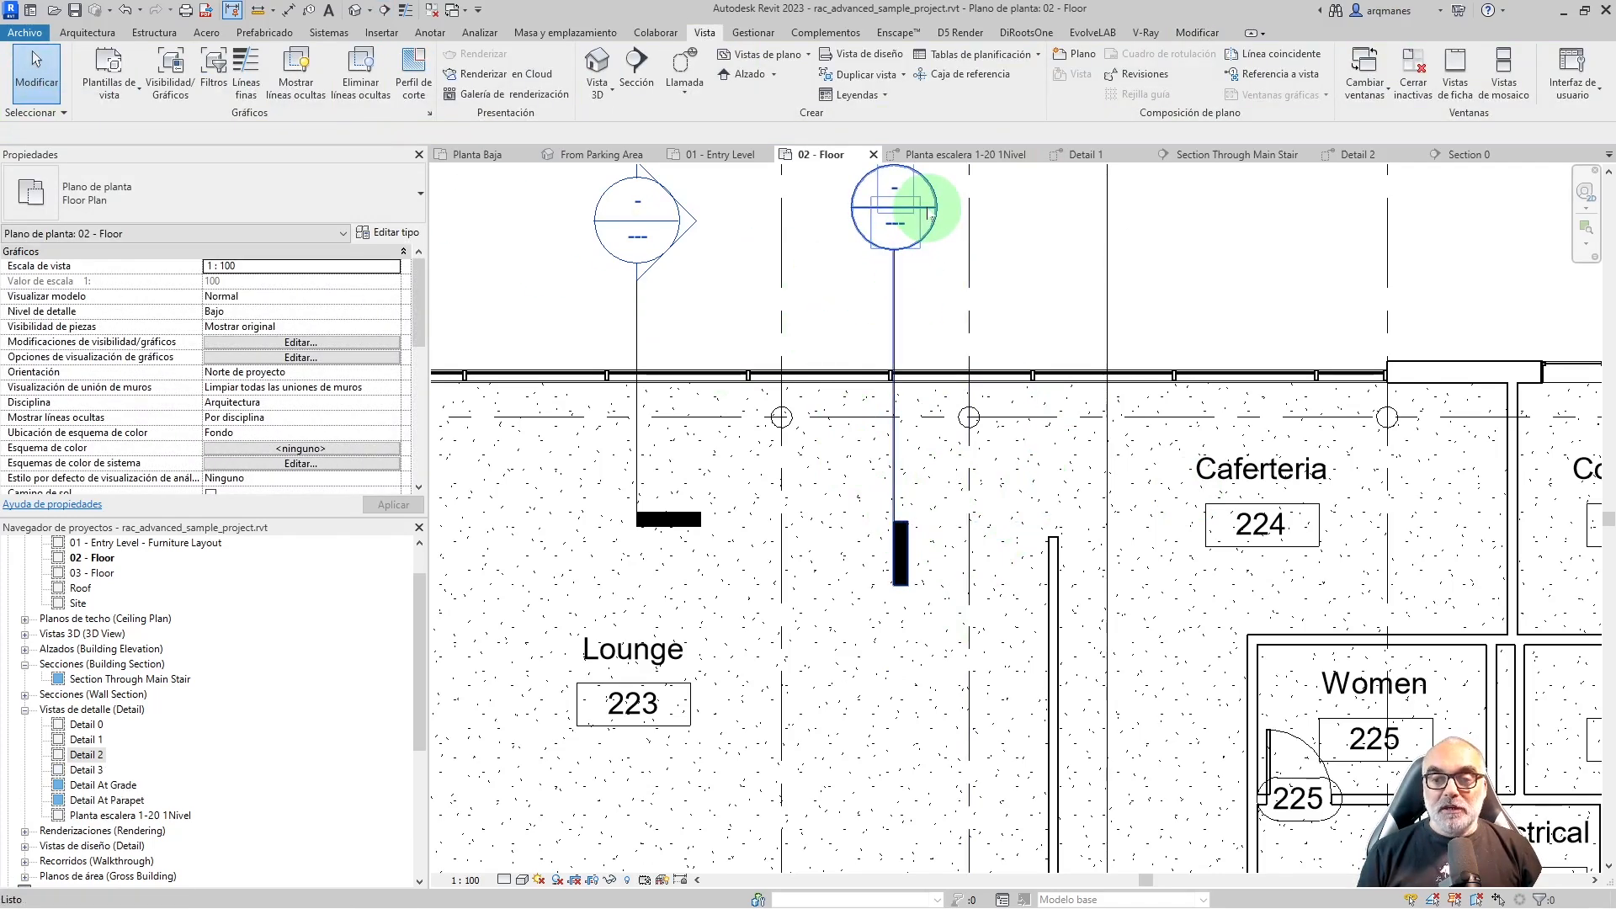
{"action": "double_click", "coordinate": [930, 212]}
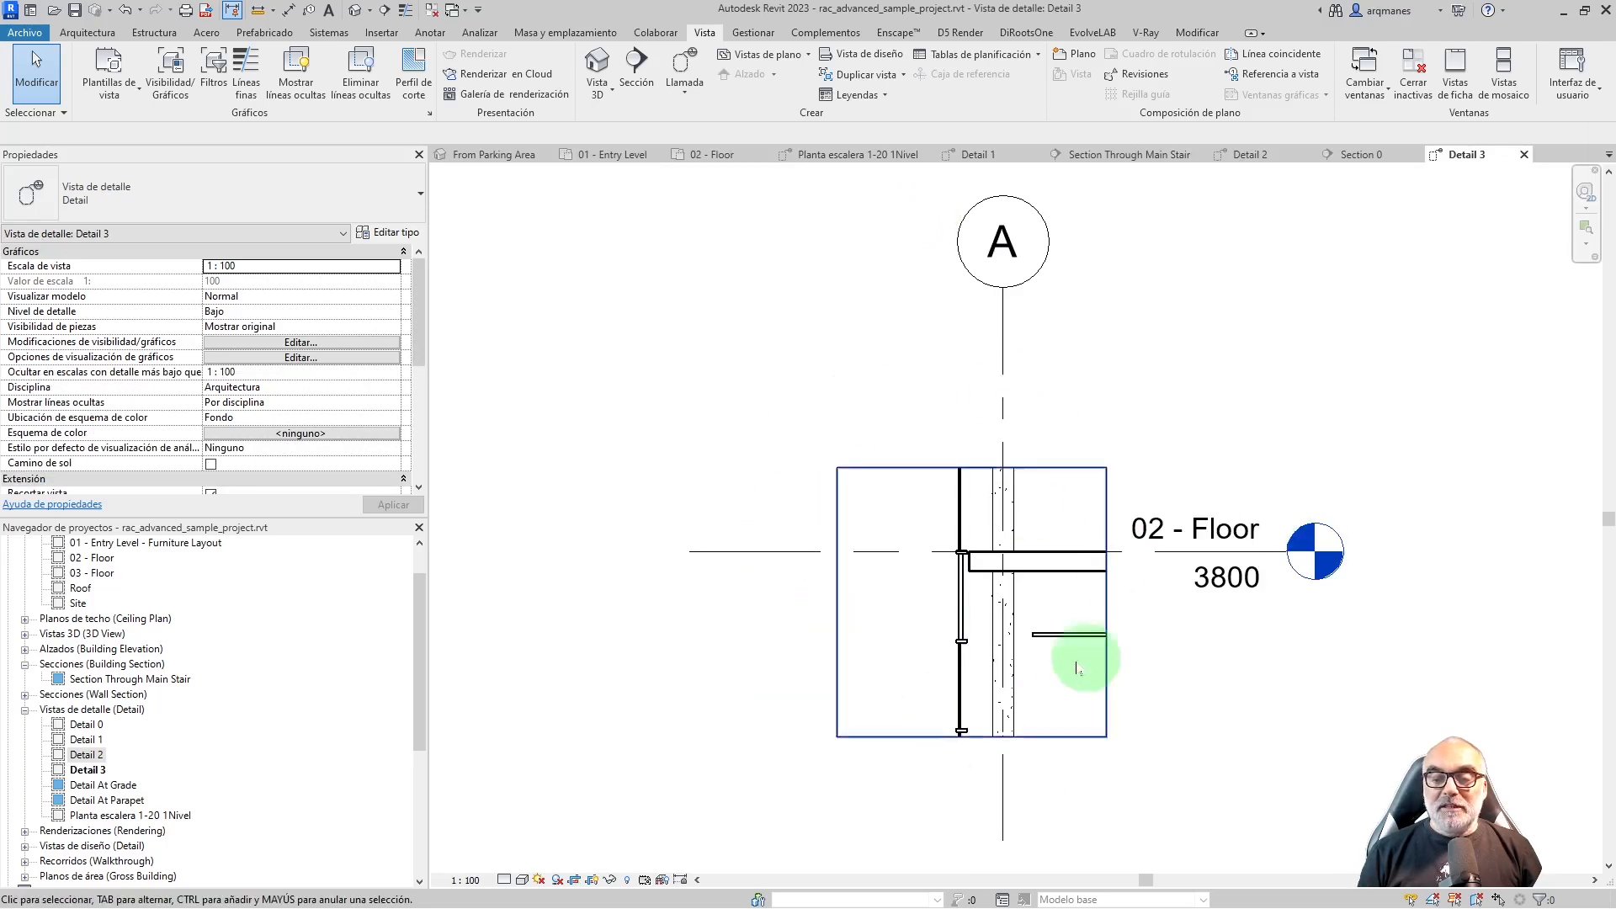
{"action": "left_click", "coordinate": [468, 880]}
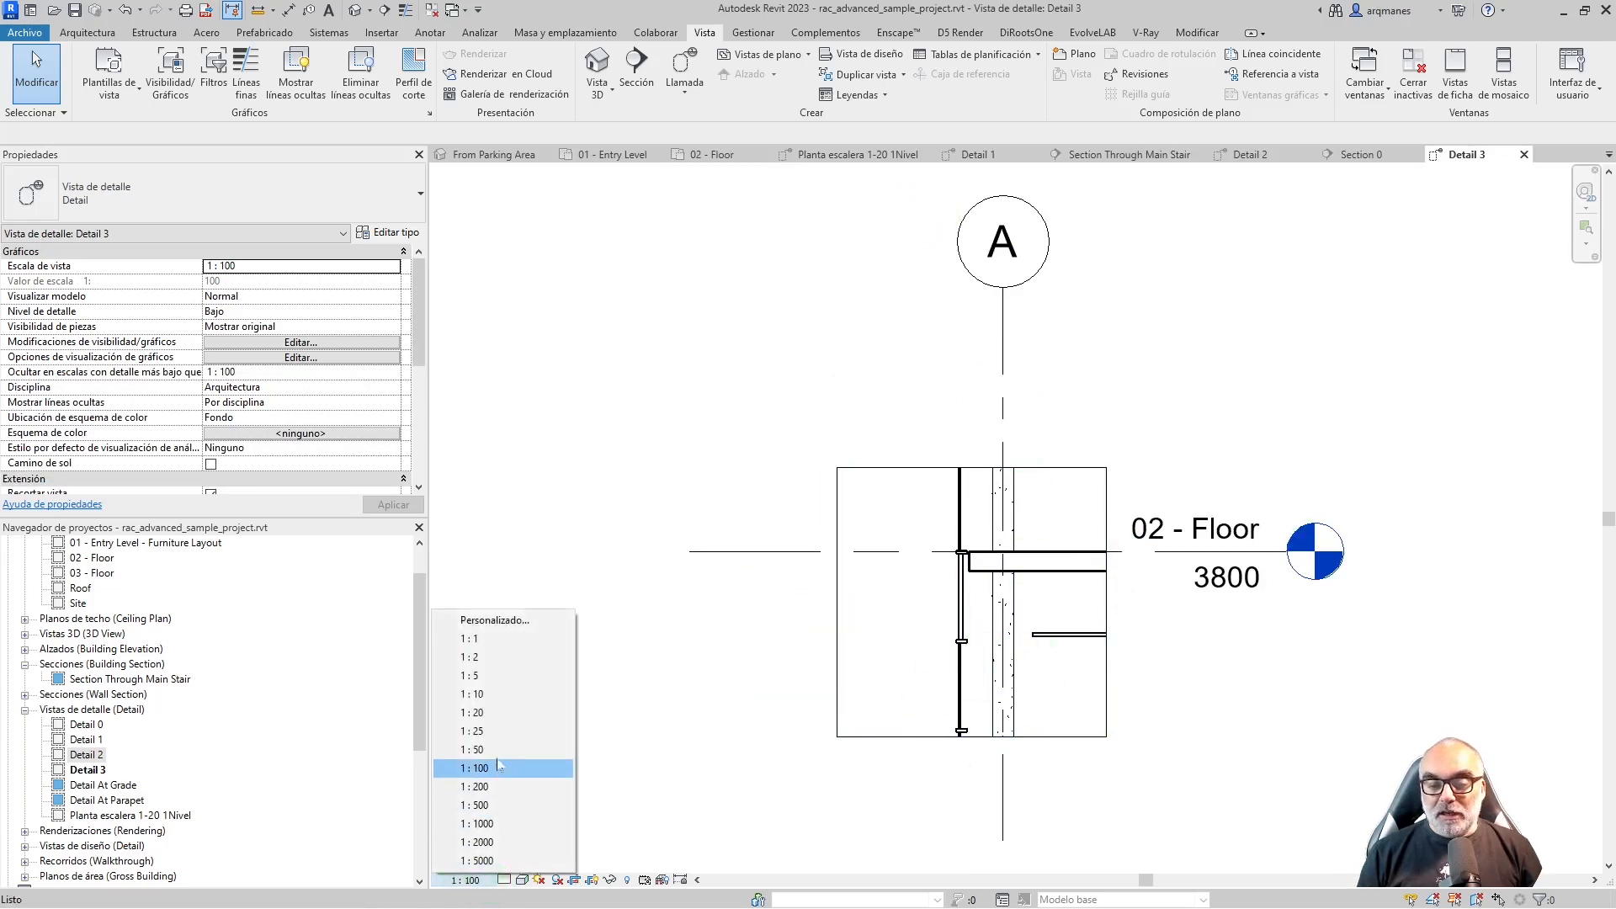
{"action": "left_click", "coordinate": [471, 732]}
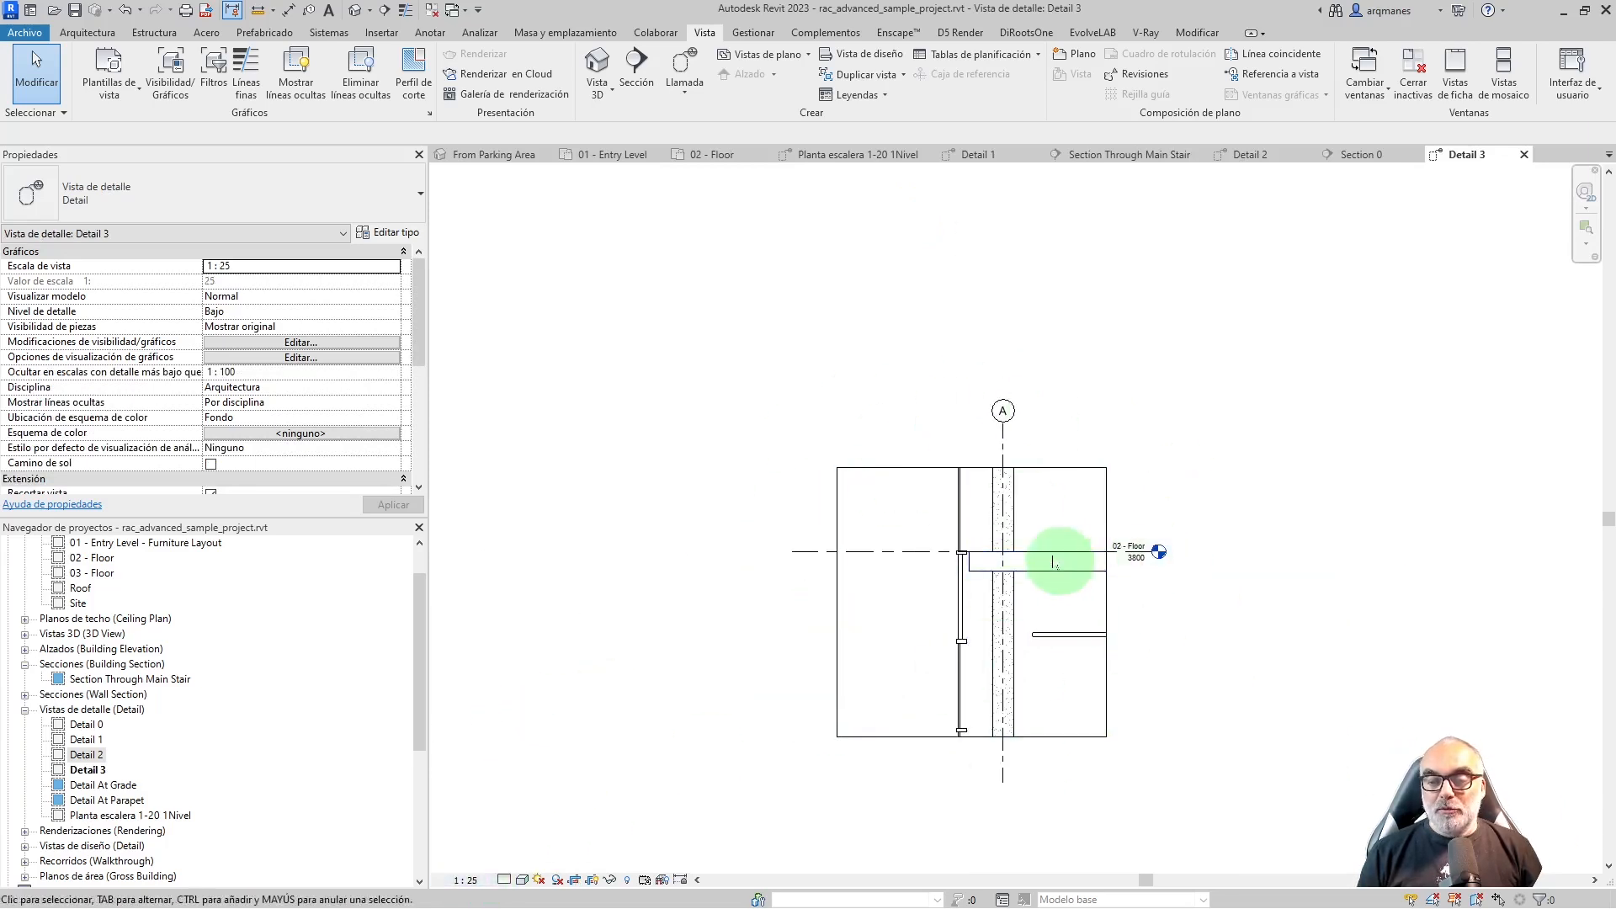
Extend the Detail view's crop region upward past level 03 - Floor and further down below level 02 - Floor
{"action": "left_click", "coordinate": [930, 468]}
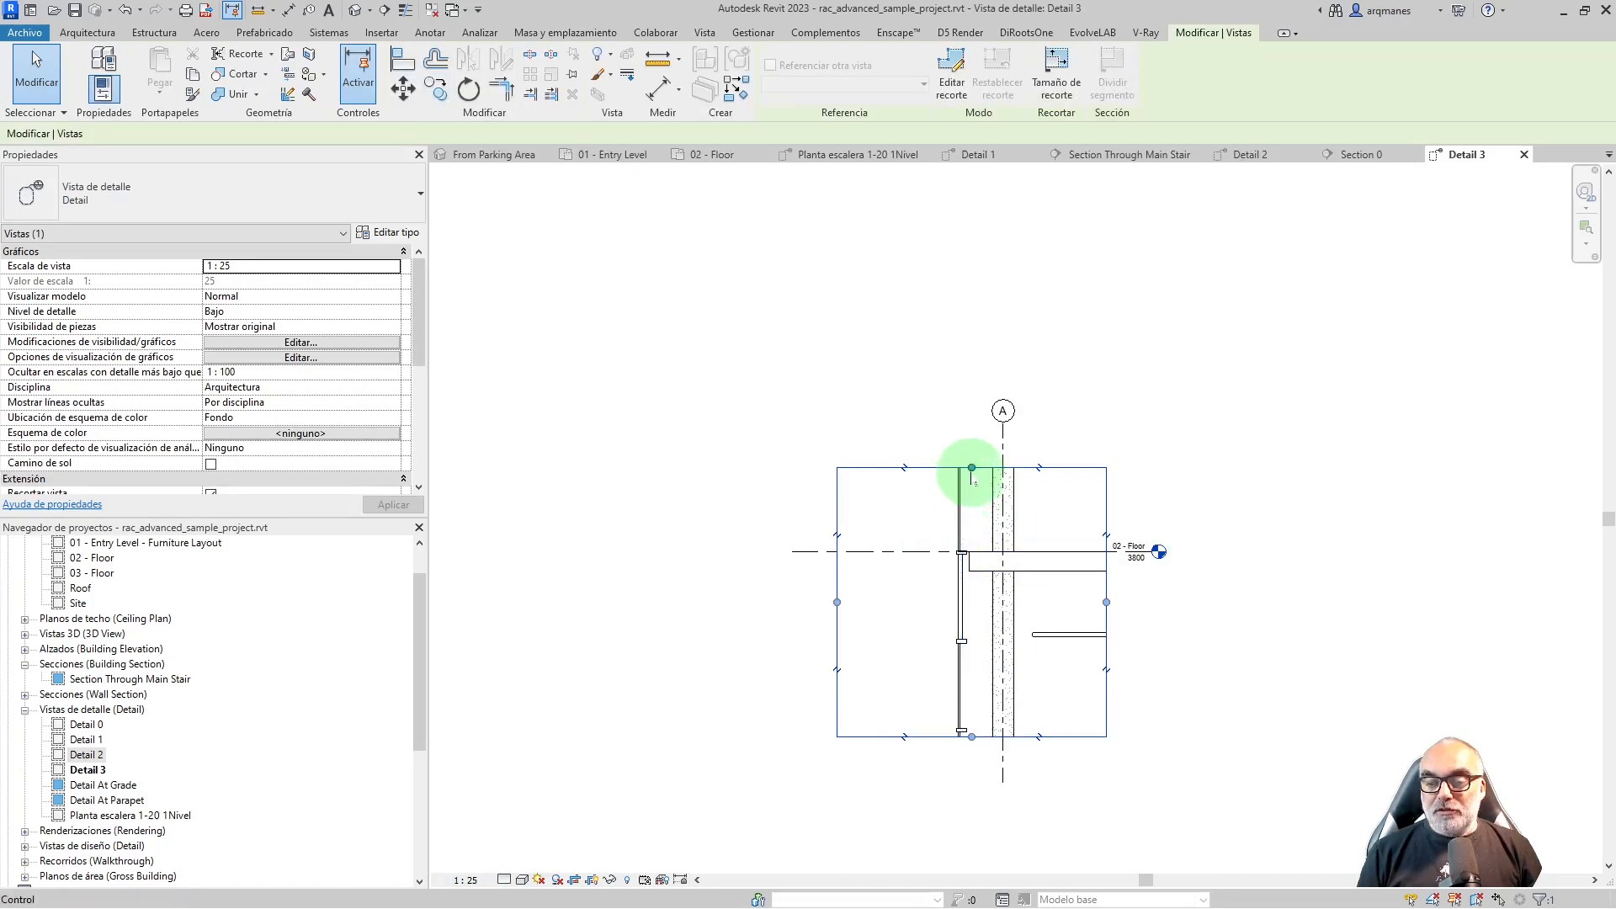
{"action": "left_click_drag", "start_coordinate": [973, 466], "coordinate": [976, 209]}
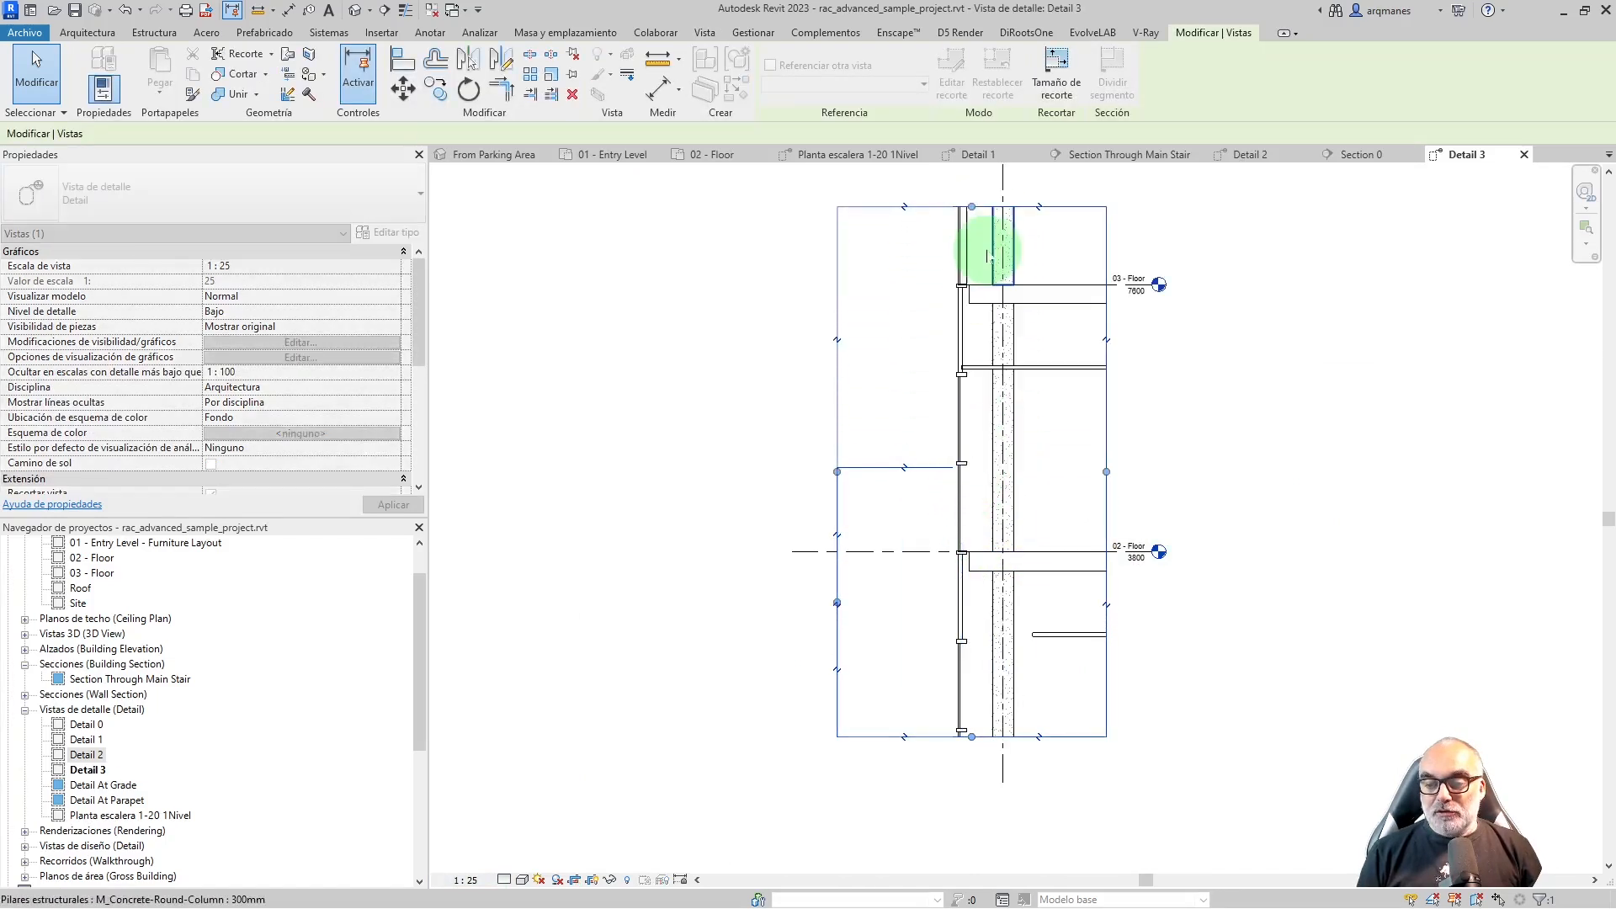
{"action": "scroll", "coordinate": [721, 353], "scroll_direction": "down", "scroll_amount": 2}
{"action": "left_click_drag", "start_coordinate": [911, 643], "coordinate": [912, 769]}
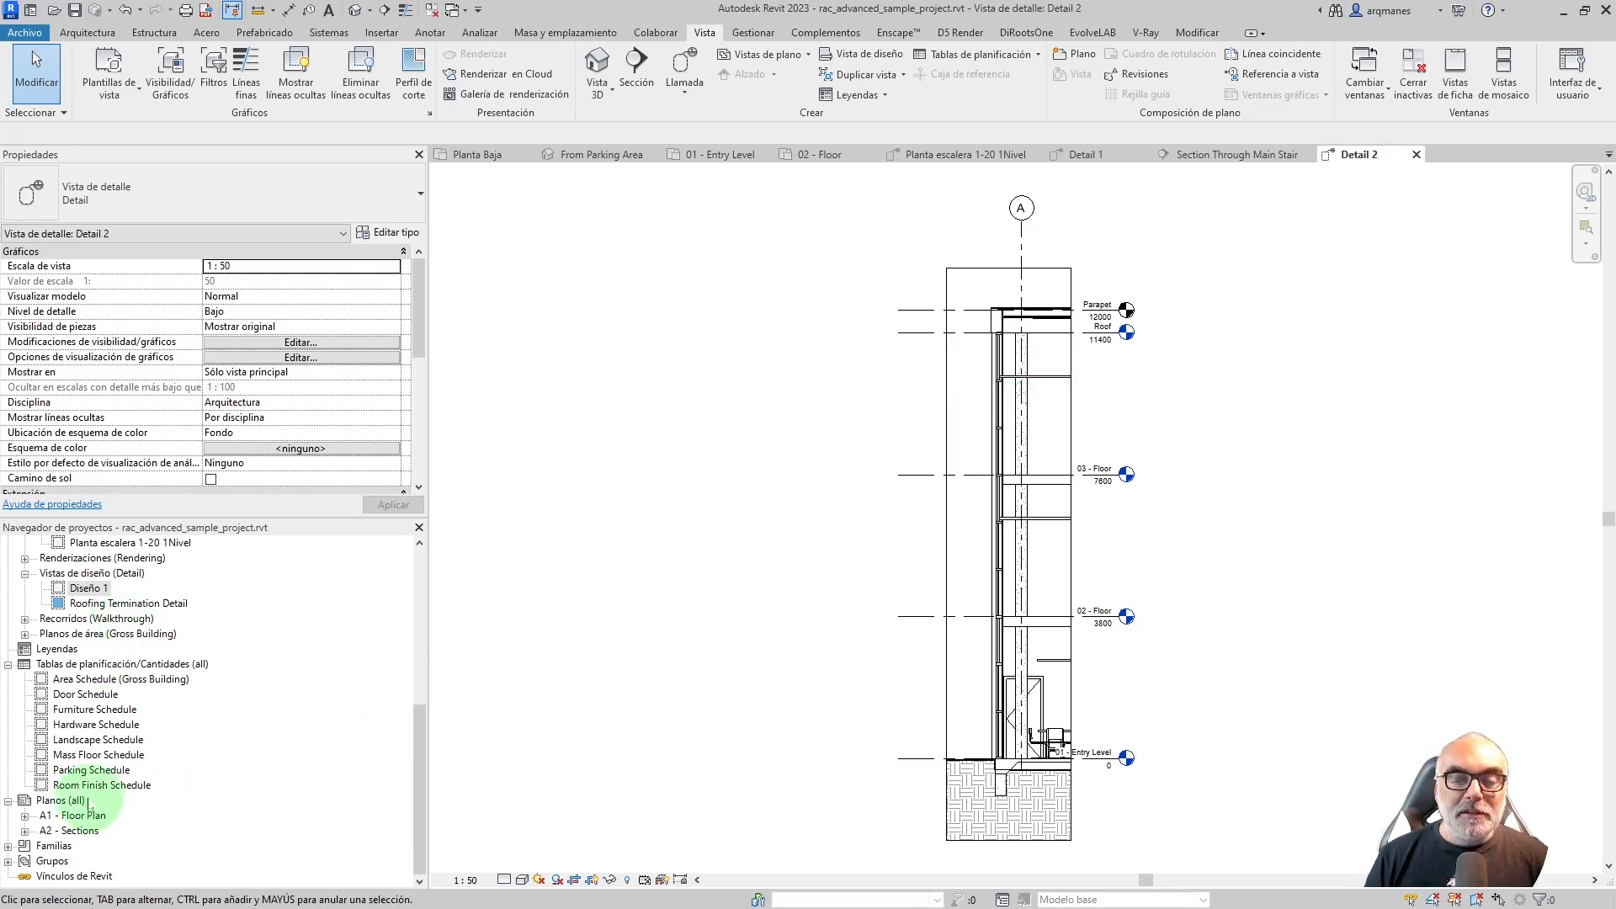
Open sheet A2 - Sections and examine the Typical Wall Section and the Detail At Parapet with its callout
{"action": "double_click", "coordinate": [78, 831]}
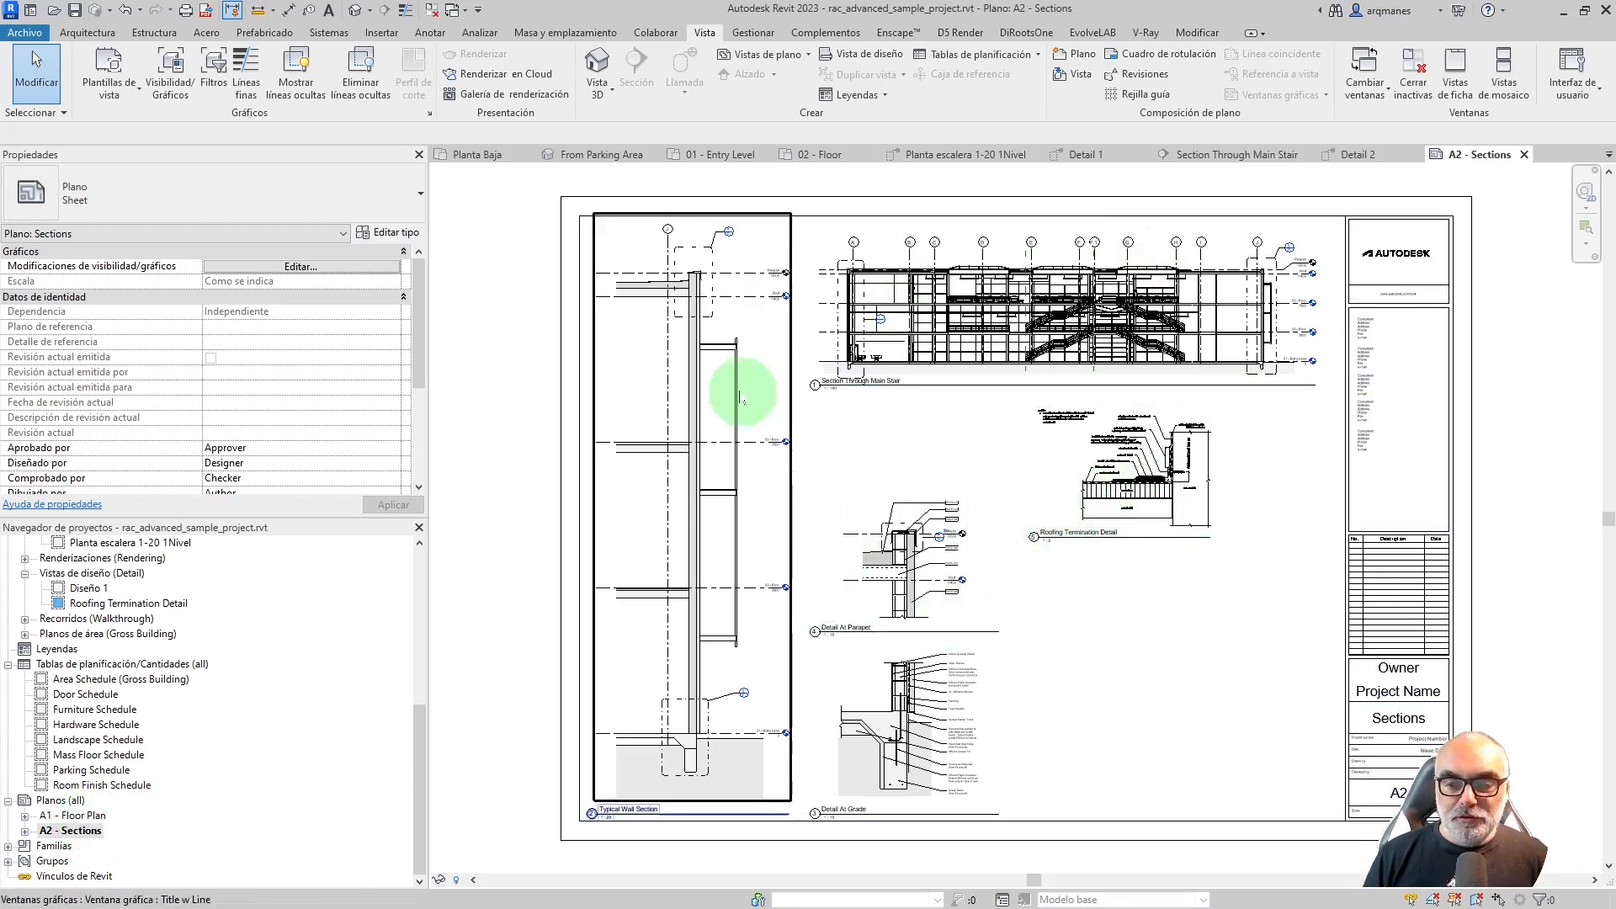
{"action": "scroll", "coordinate": [683, 496], "scroll_direction": "up", "scroll_amount": 2}
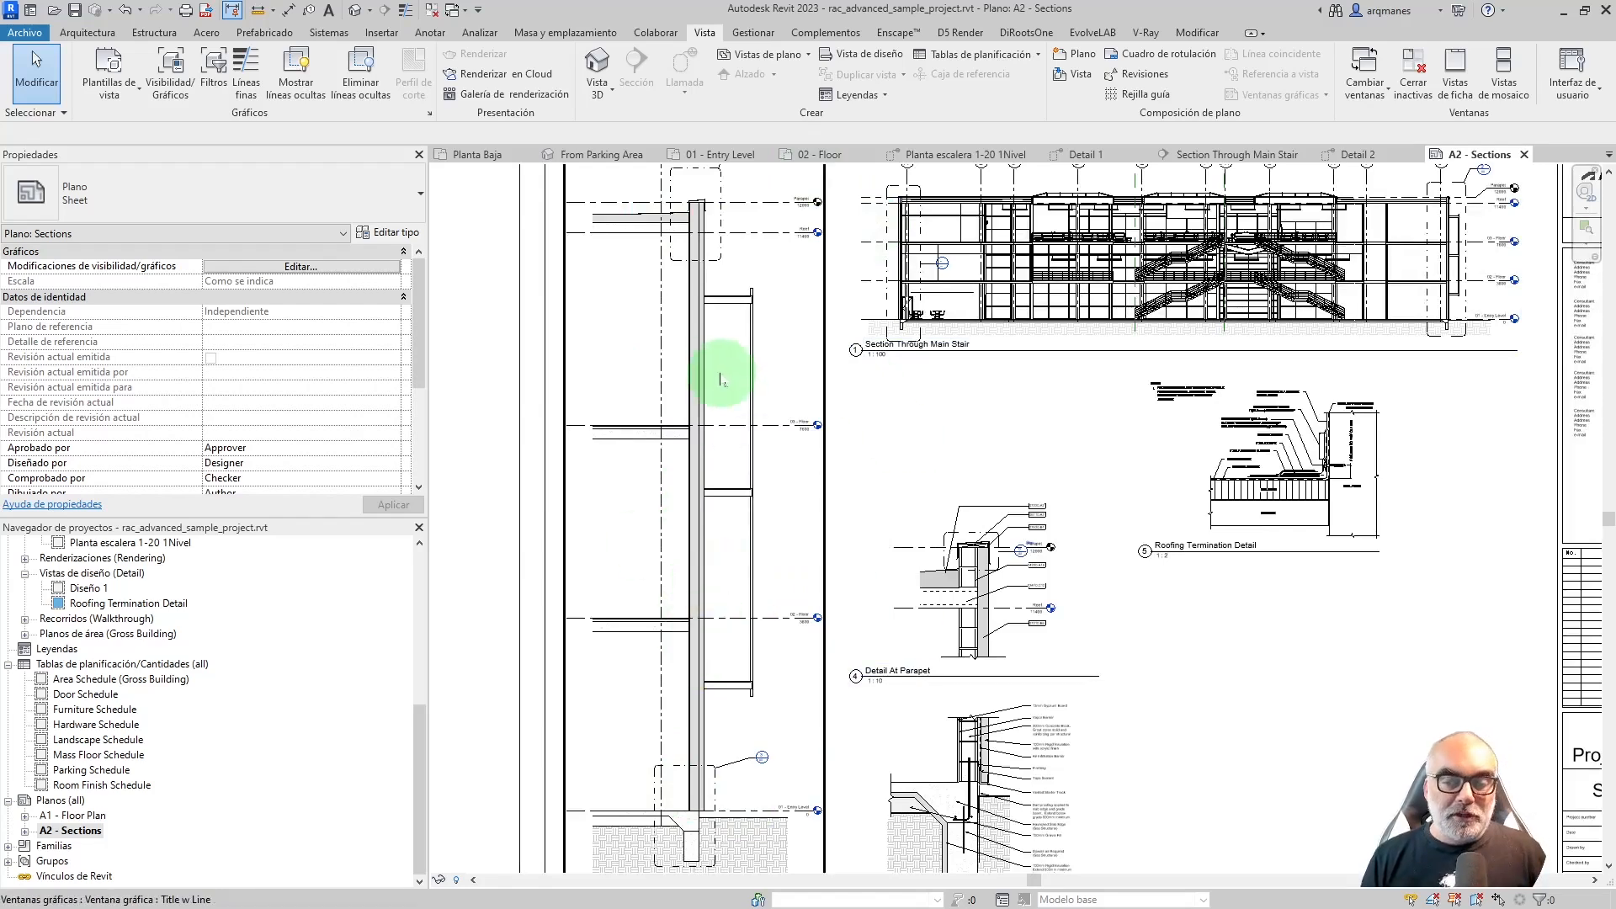
{"action": "scroll", "coordinate": [722, 379], "scroll_direction": "down", "scroll_amount": 2}
{"action": "scroll", "coordinate": [757, 740], "scroll_direction": "up", "scroll_amount": 4}
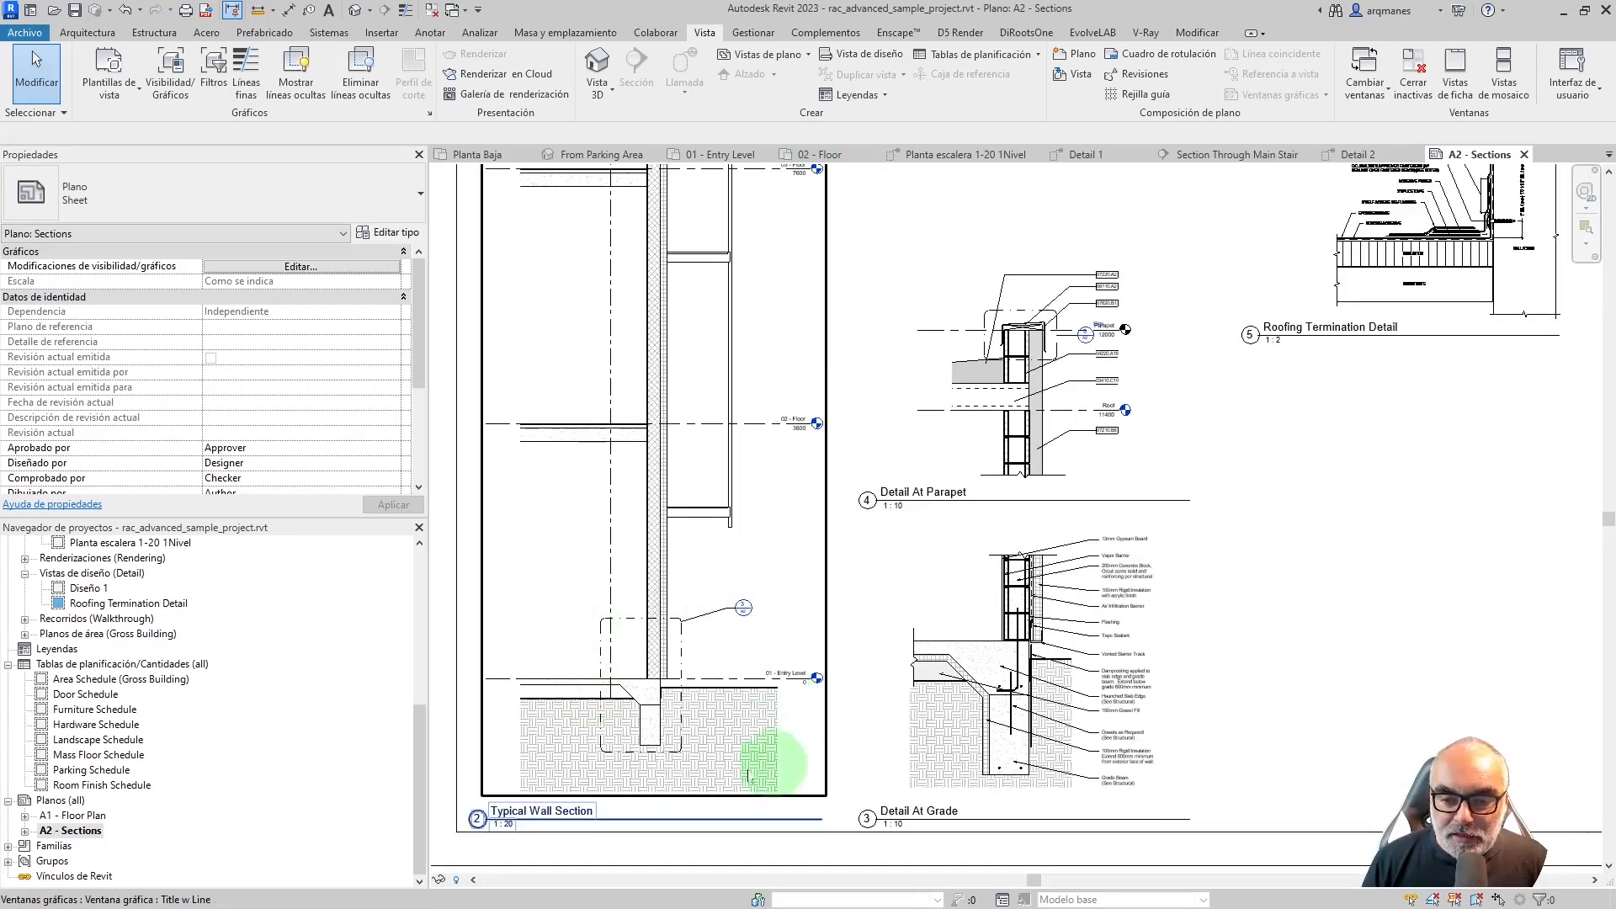
{"action": "scroll", "coordinate": [649, 649], "scroll_direction": "down", "scroll_amount": 3}
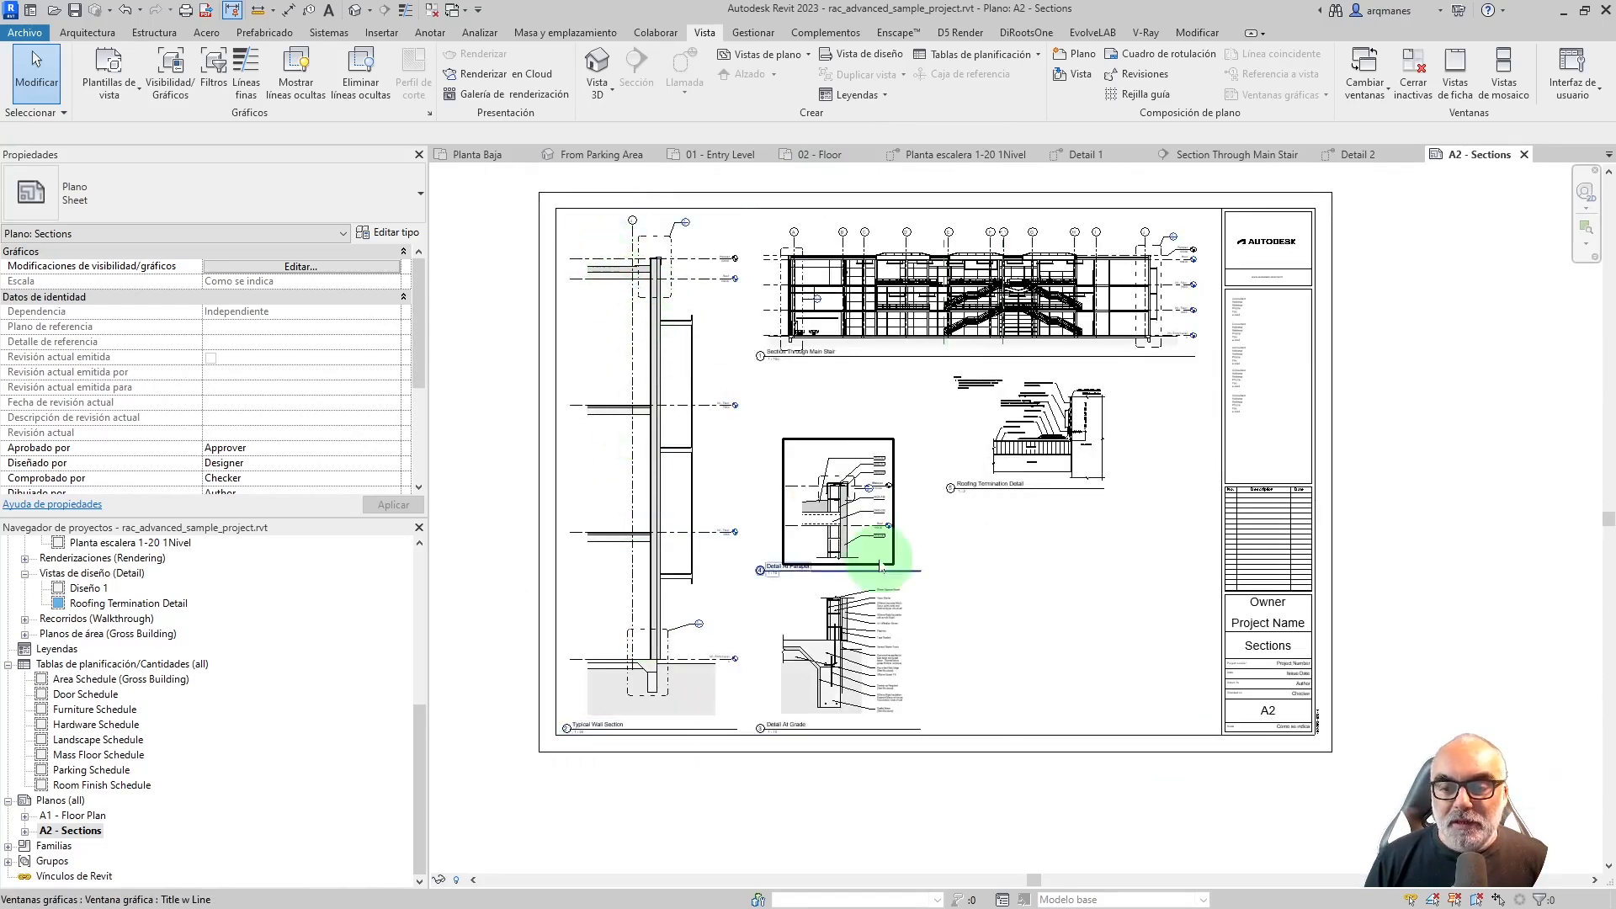
{"action": "scroll", "coordinate": [870, 541], "scroll_direction": "up", "scroll_amount": 3}
{"action": "scroll", "coordinate": [871, 606], "scroll_direction": "up", "scroll_amount": 2}
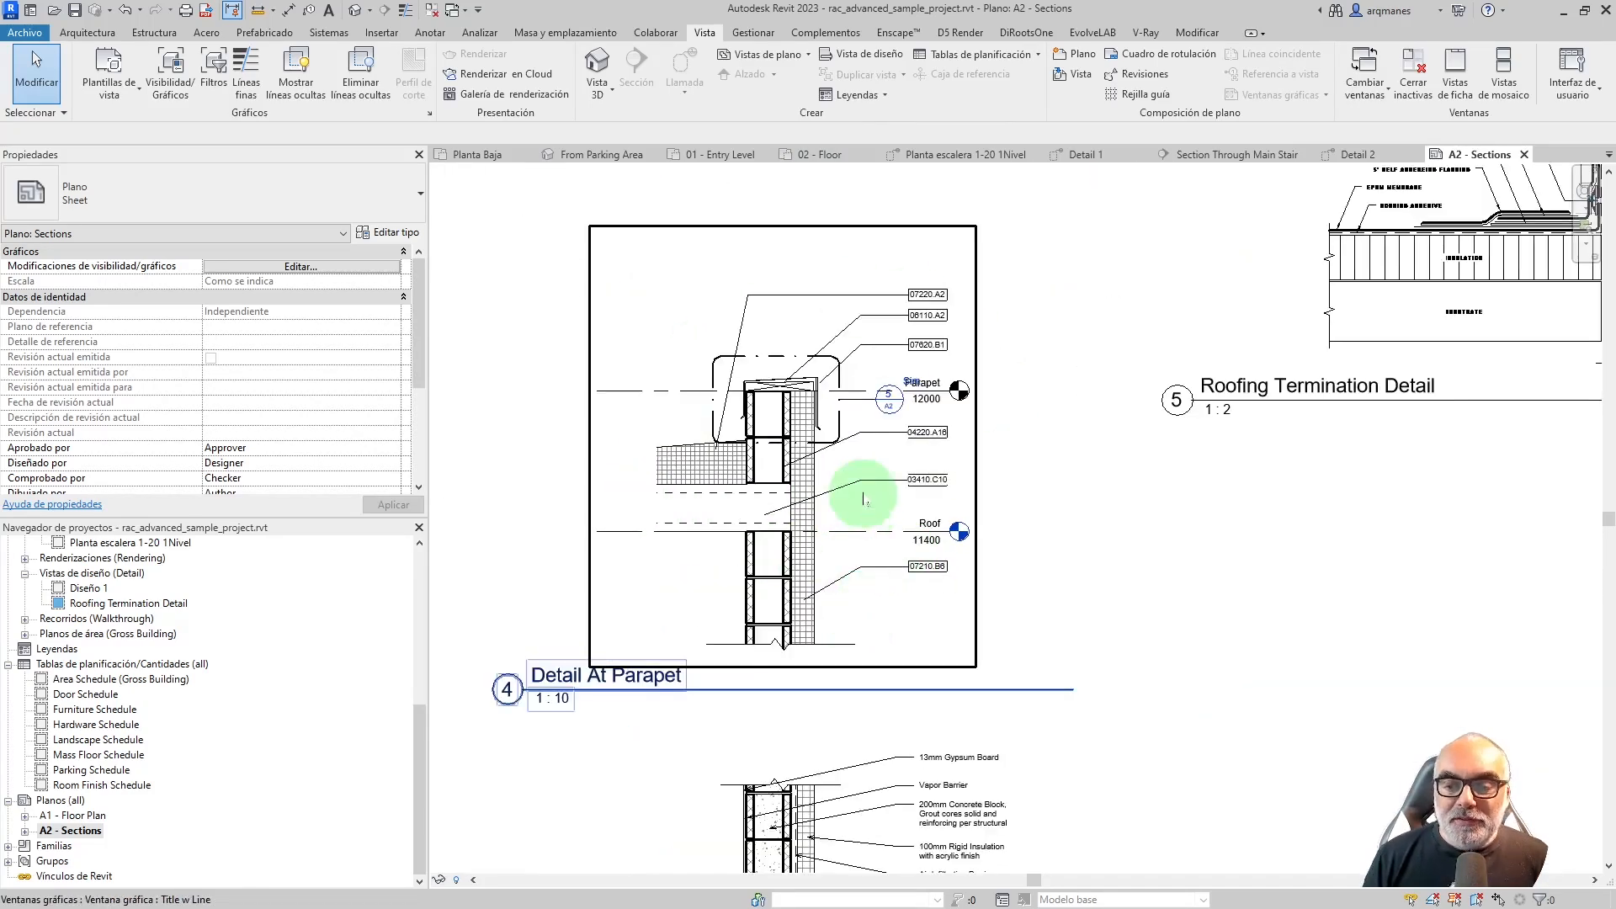
{"action": "scroll", "coordinate": [855, 402], "scroll_direction": "up", "scroll_amount": 2}
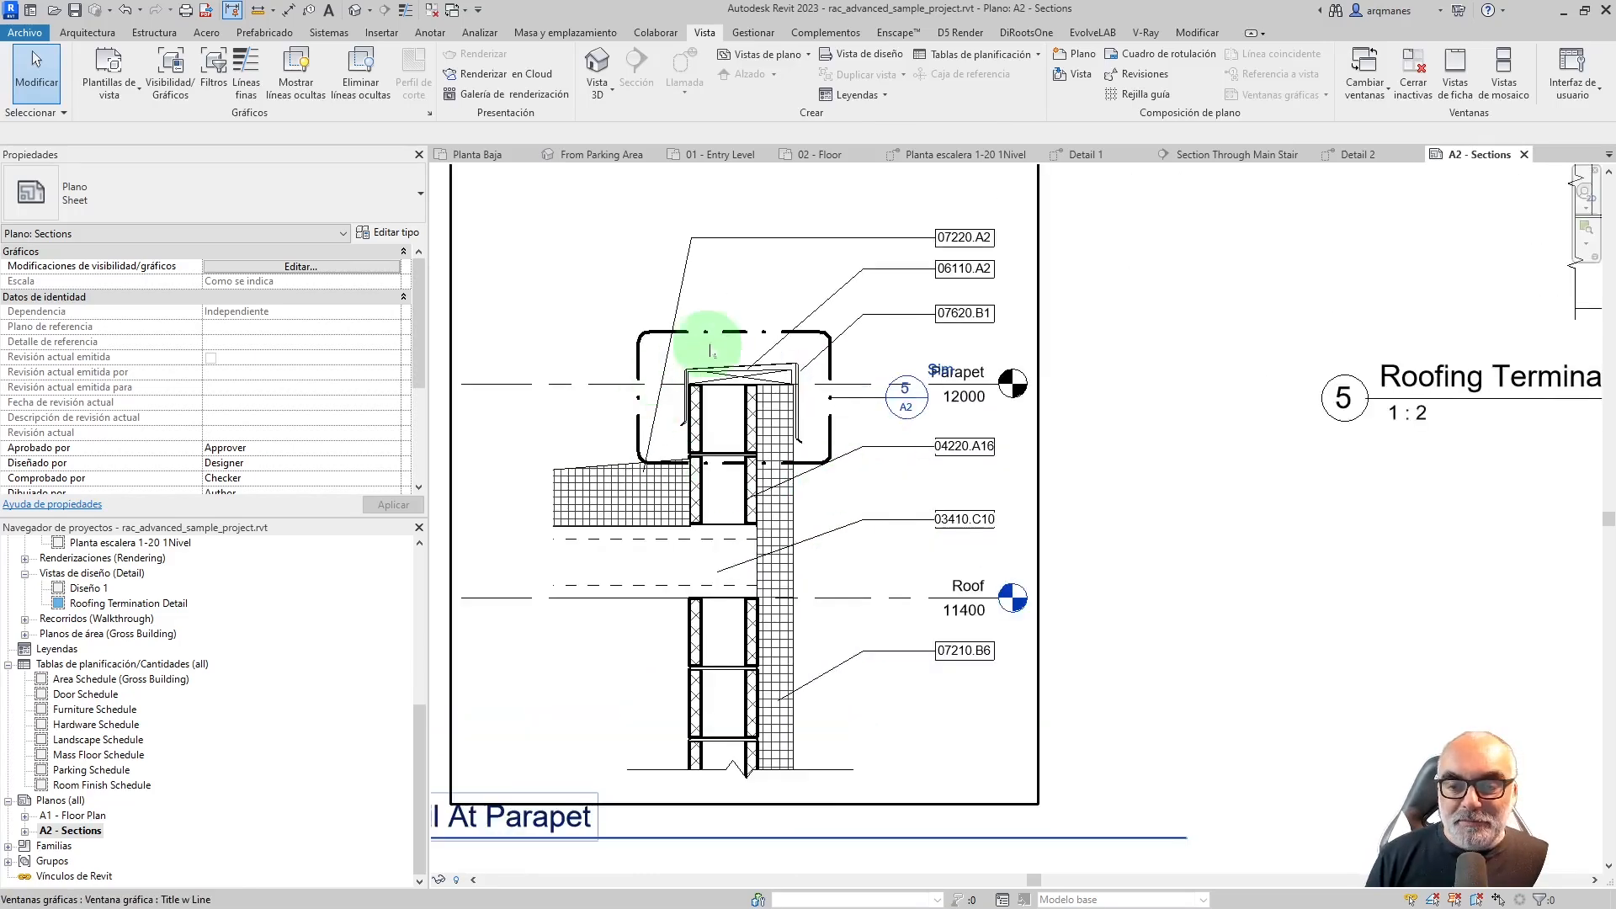
{"action": "scroll", "coordinate": [736, 446], "scroll_direction": "down", "scroll_amount": 2}
{"action": "scroll", "coordinate": [1243, 270], "scroll_direction": "down", "scroll_amount": 2}
Examine the annotated membrane and flashing layers of the Roofing Termination Detail and its title's scale on the sheet
{"action": "scroll", "coordinate": [1296, 268], "scroll_direction": "up", "scroll_amount": 3}
{"action": "scroll", "coordinate": [1010, 412], "scroll_direction": "up", "scroll_amount": 5}
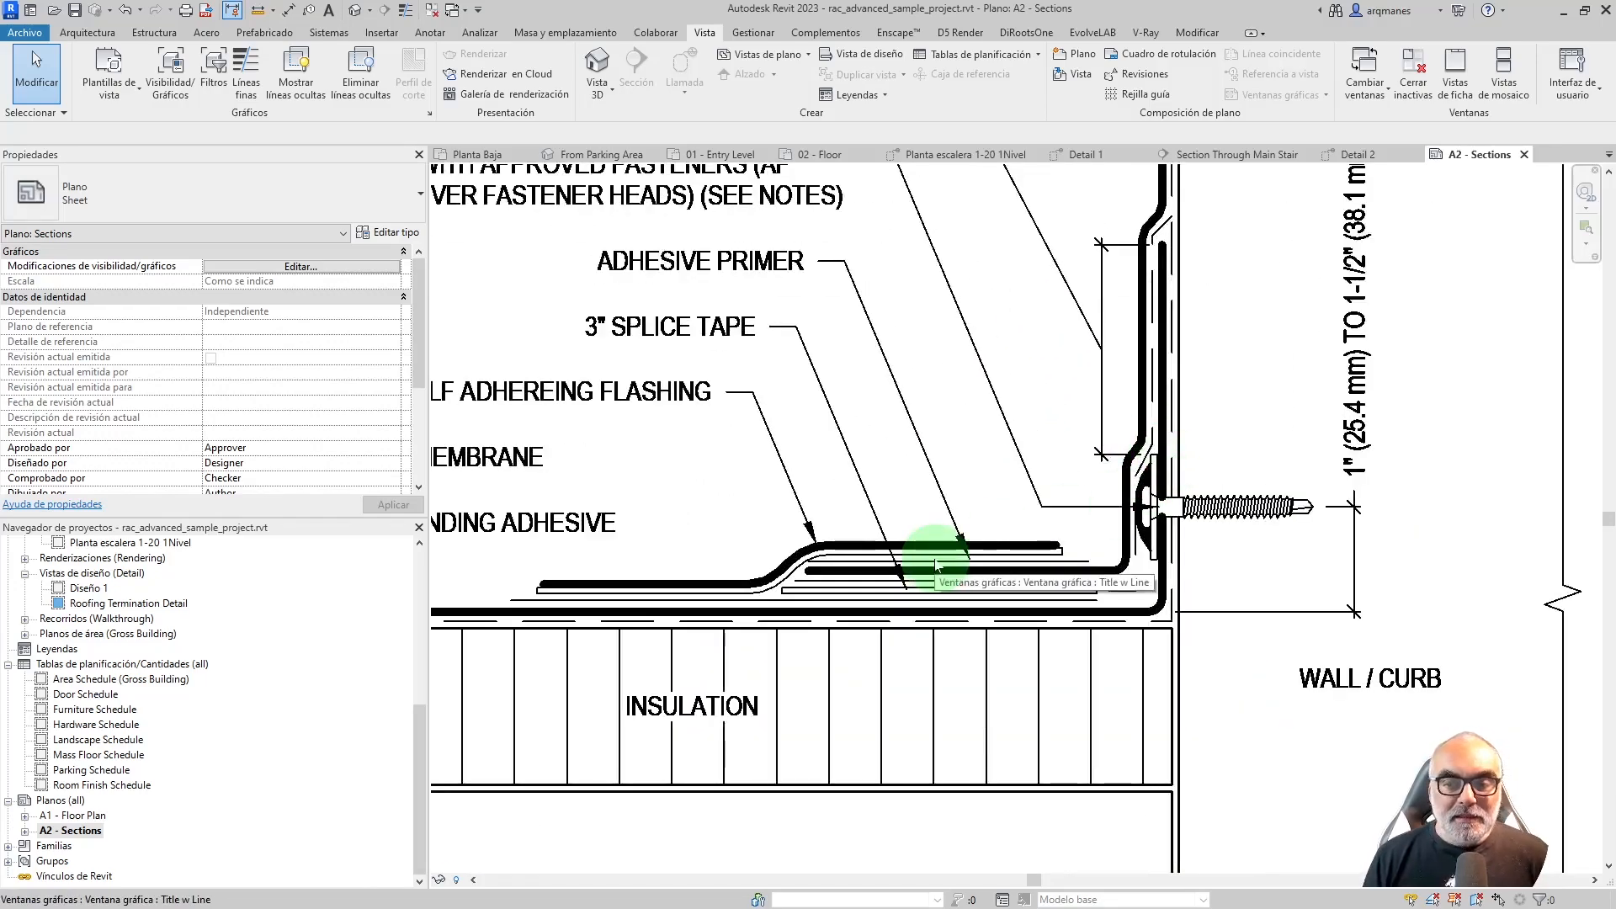
{"action": "scroll", "coordinate": [1035, 472], "scroll_direction": "down", "scroll_amount": 2}
{"action": "scroll", "coordinate": [1085, 450], "scroll_direction": "down", "scroll_amount": 2}
{"action": "scroll", "coordinate": [1137, 431], "scroll_direction": "down", "scroll_amount": 3}
{"action": "scroll", "coordinate": [553, 552], "scroll_direction": "up", "scroll_amount": 5}
{"action": "scroll", "coordinate": [558, 581], "scroll_direction": "down", "scroll_amount": 5}
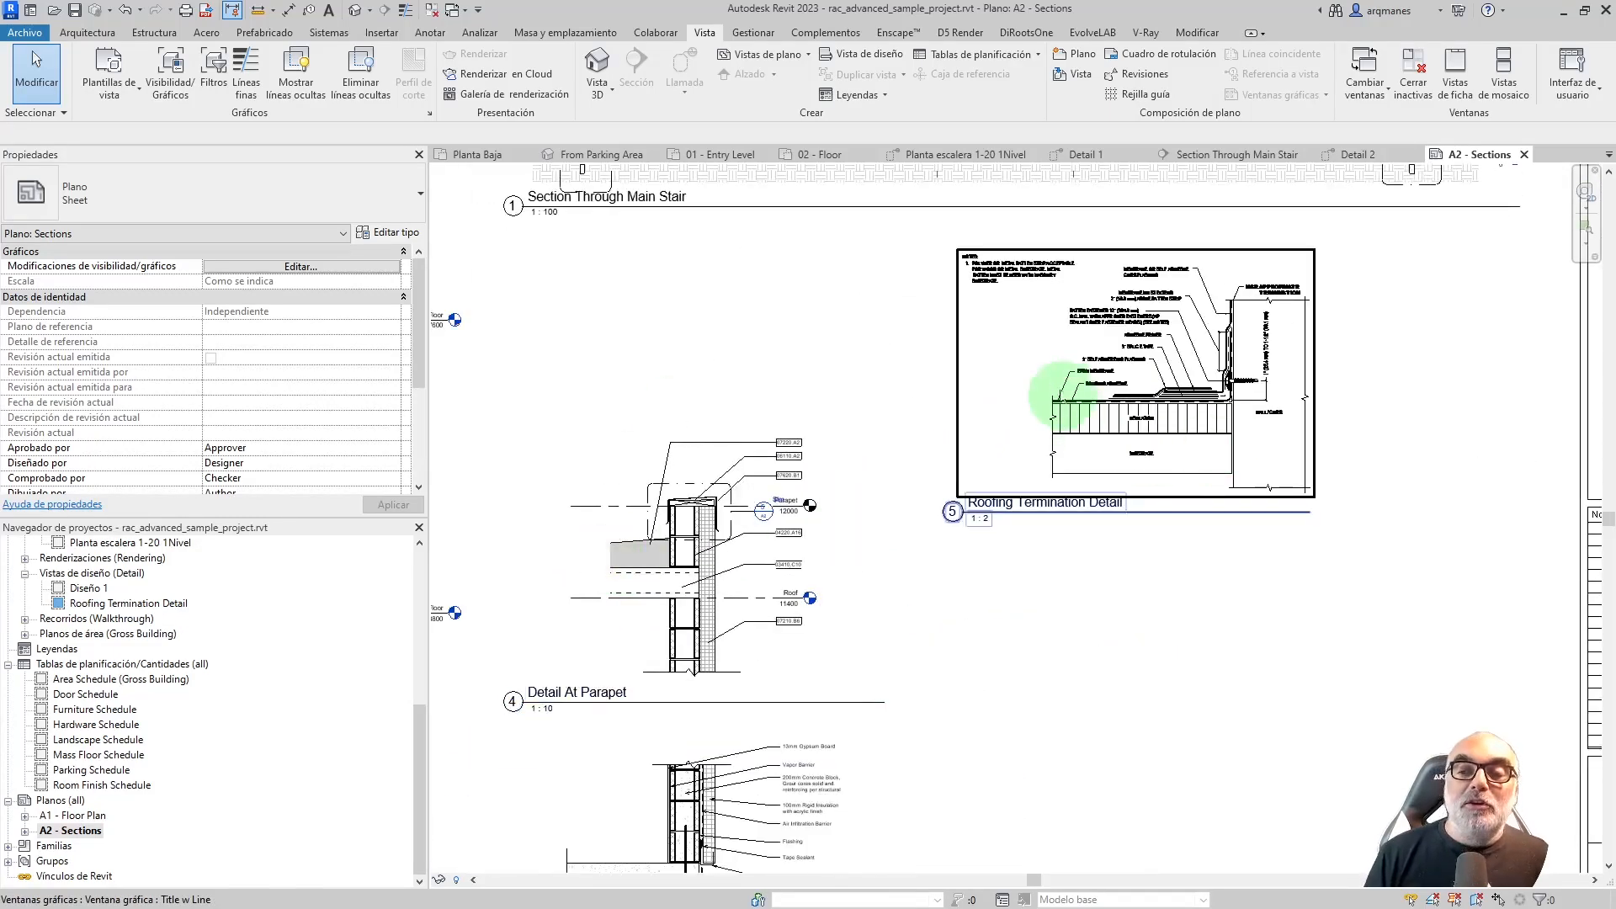
{"action": "scroll", "coordinate": [1263, 368], "scroll_direction": "up", "scroll_amount": 5}
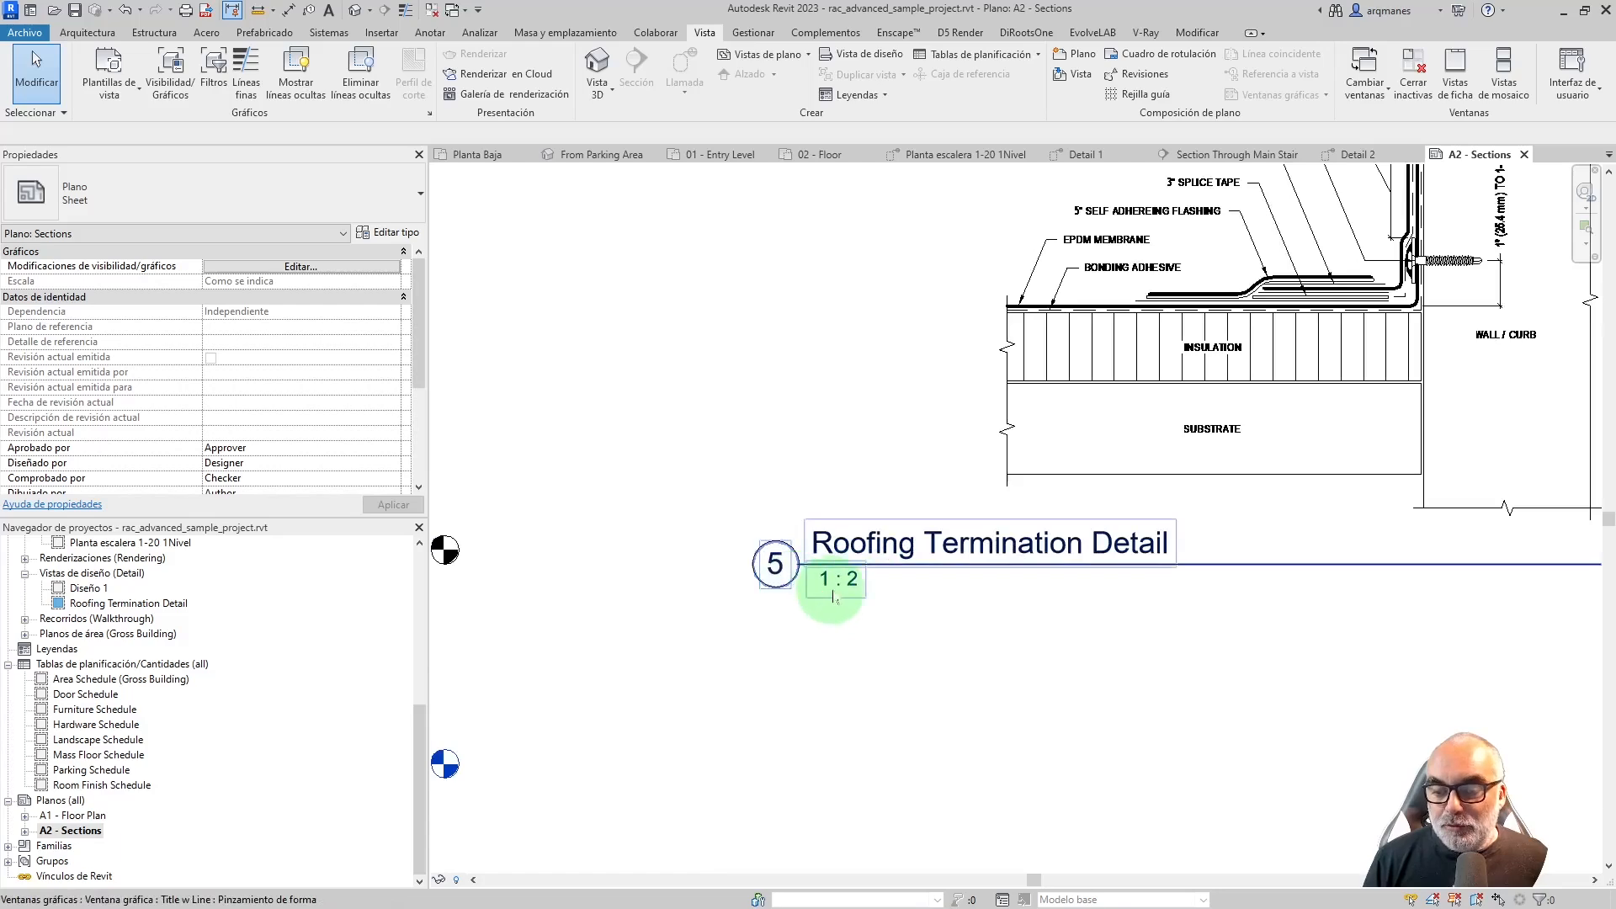
Compare the callout reference in Detail At Parapet with the Roofing Termination Detail it points to on sheet A2
{"action": "scroll", "coordinate": [1178, 395], "scroll_direction": "down", "scroll_amount": 3}
{"action": "scroll", "coordinate": [696, 480], "scroll_direction": "up", "scroll_amount": 2}
{"action": "scroll", "coordinate": [721, 407], "scroll_direction": "up", "scroll_amount": 2}
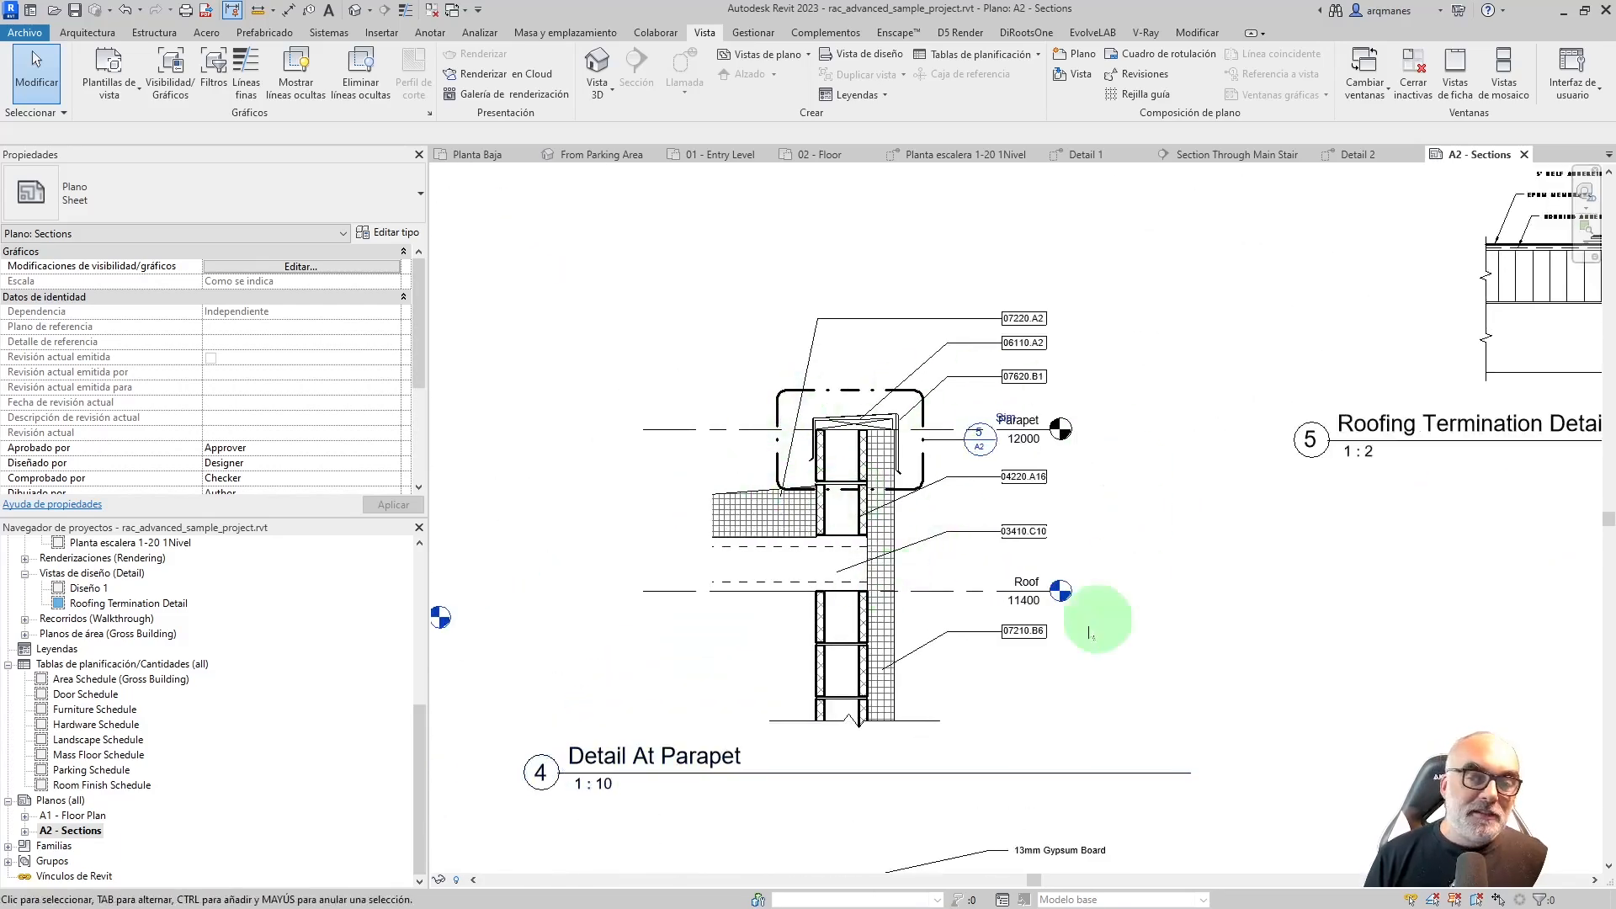
{"action": "scroll", "coordinate": [742, 461], "scroll_direction": "down", "scroll_amount": 3}
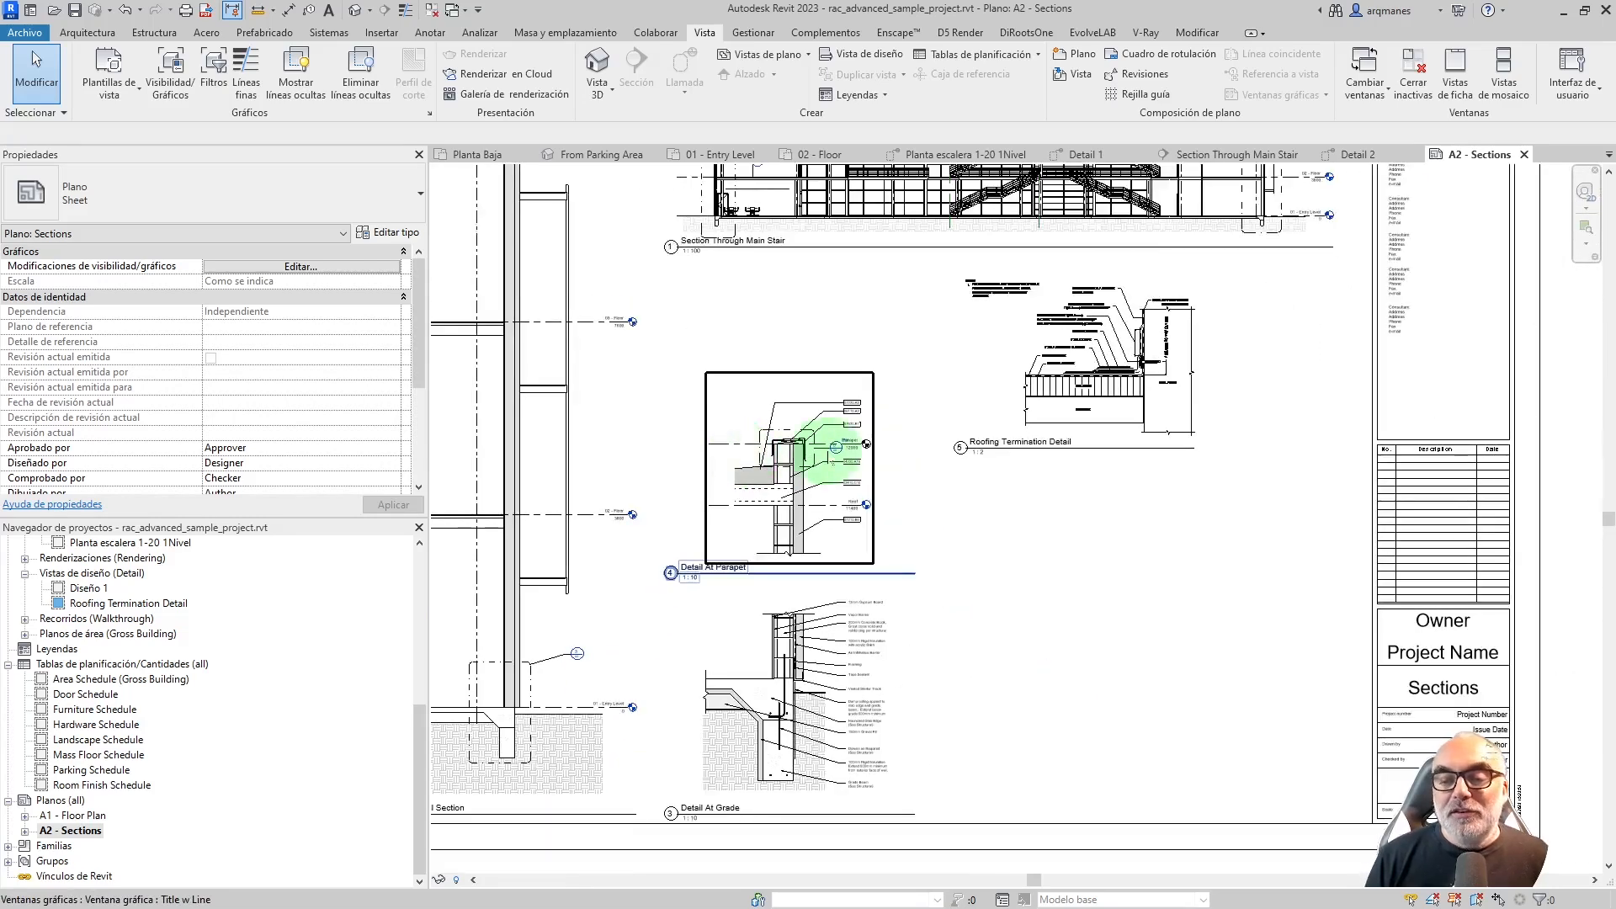
{"action": "scroll", "coordinate": [829, 451], "scroll_direction": "up", "scroll_amount": 2}
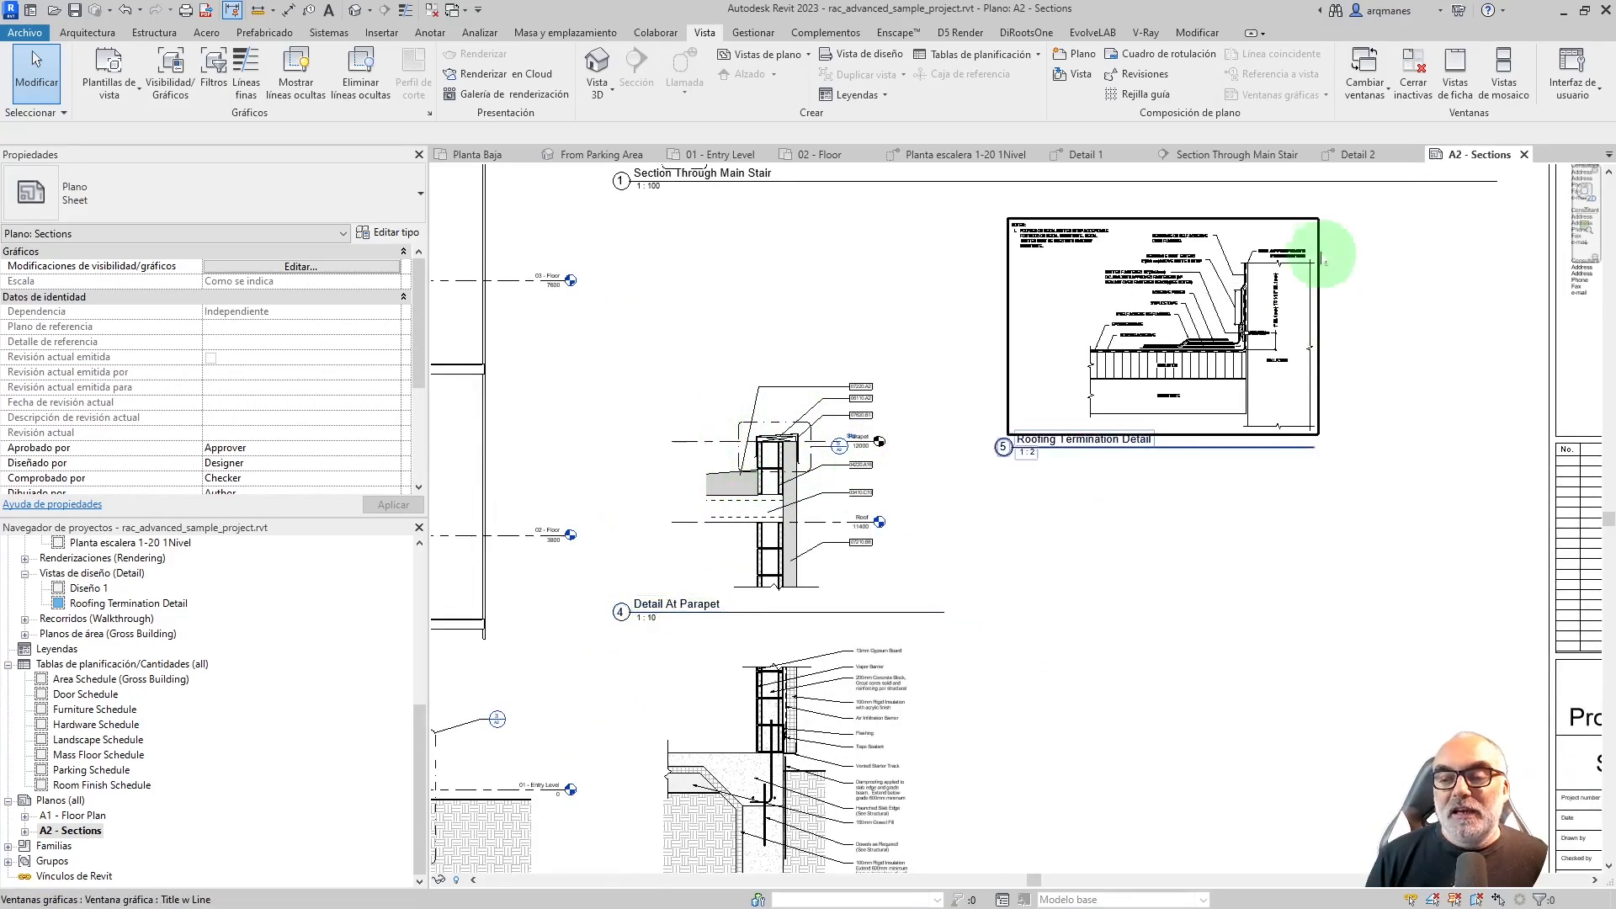
{"action": "scroll", "coordinate": [1288, 260], "scroll_direction": "up", "scroll_amount": 3}
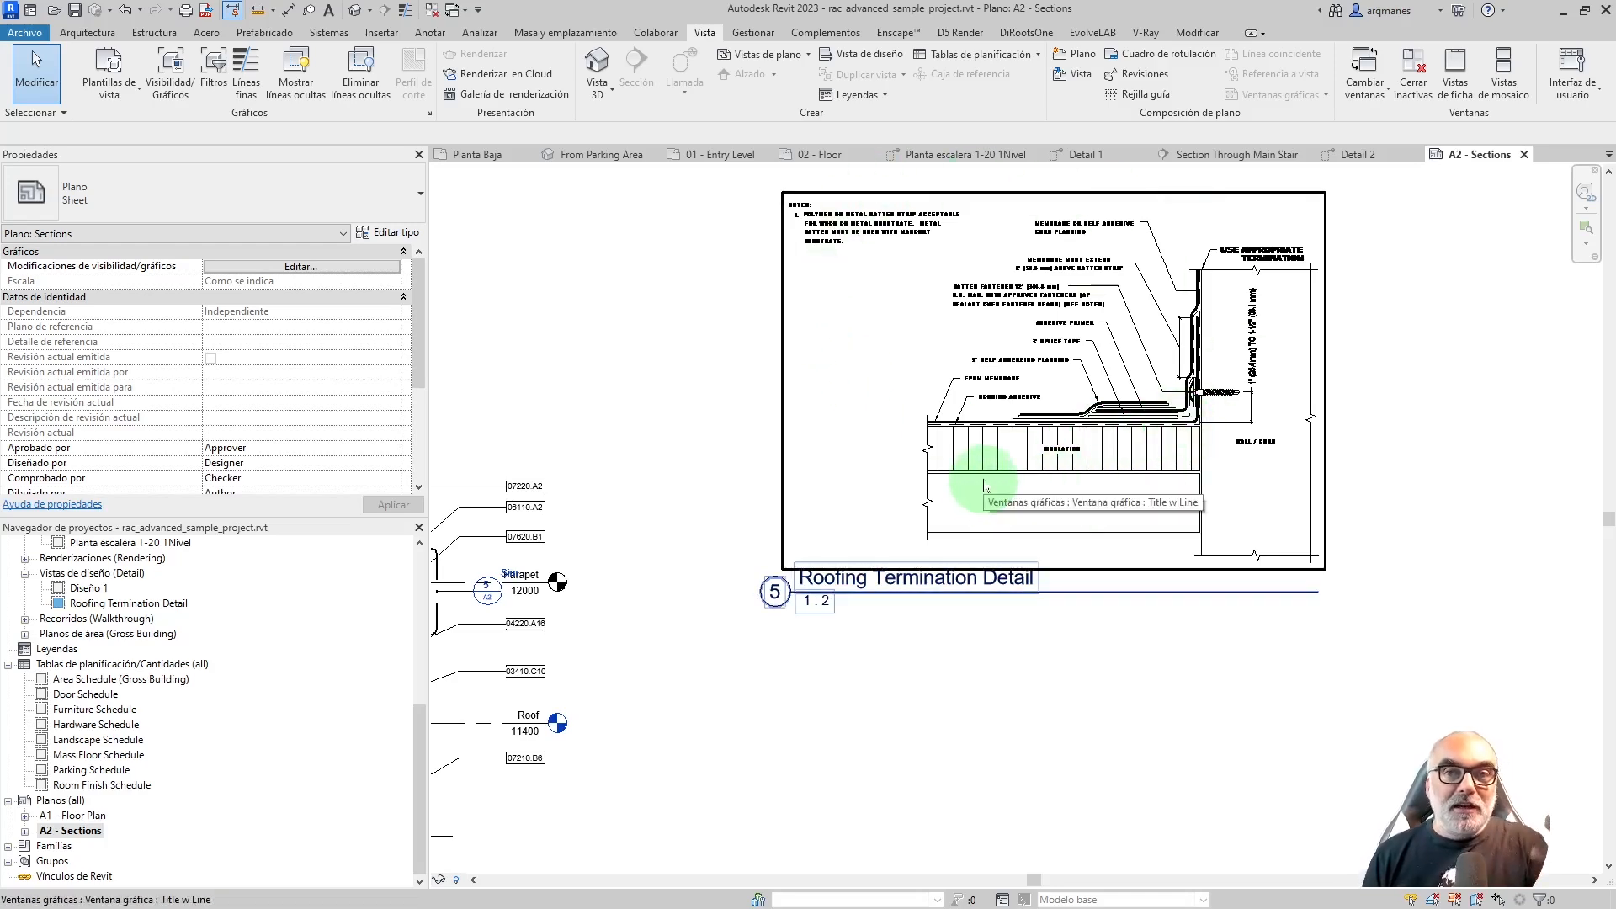
{"action": "scroll", "coordinate": [1254, 253], "scroll_direction": "up", "scroll_amount": 4}
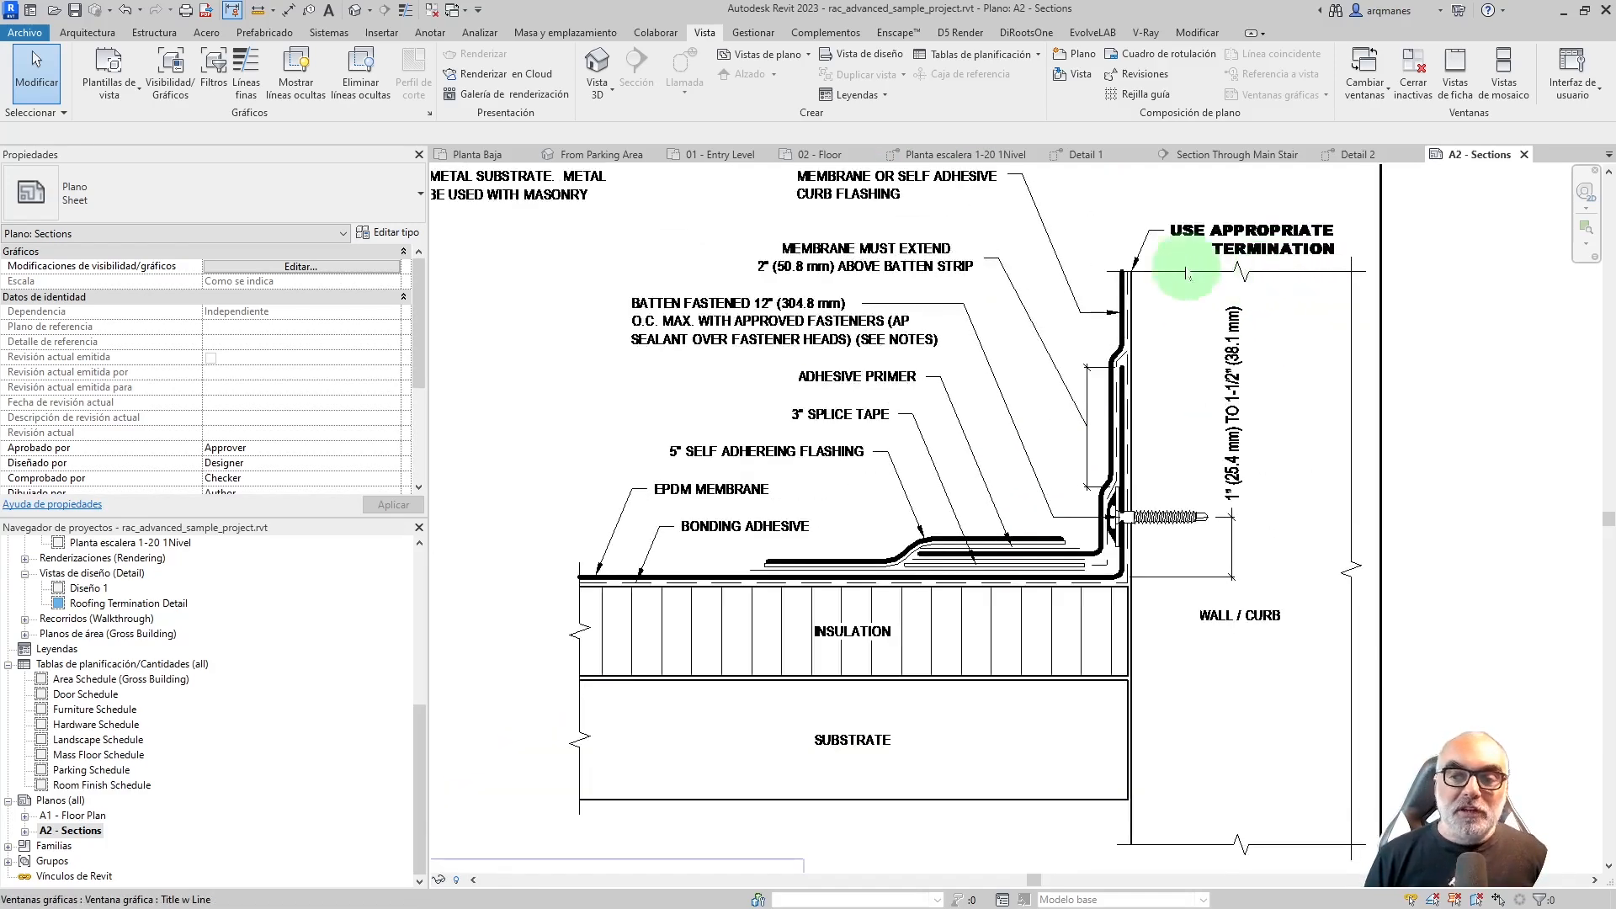